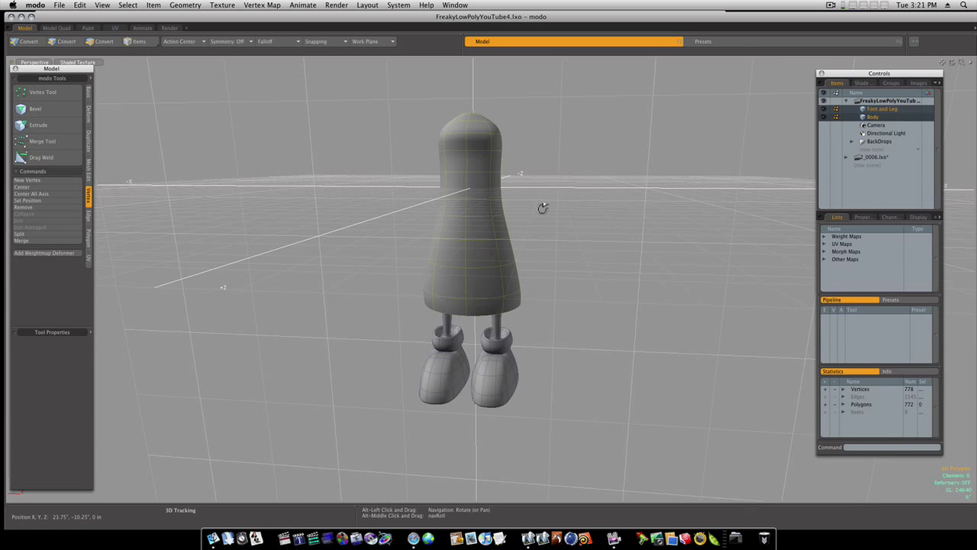
Show the BackDrops group with the reference sketches and display the model in the Front view.
{"action": "left_click_drag", "start_coordinate": [542, 207], "coordinate": [532, 224], "text": "alt+shift"}
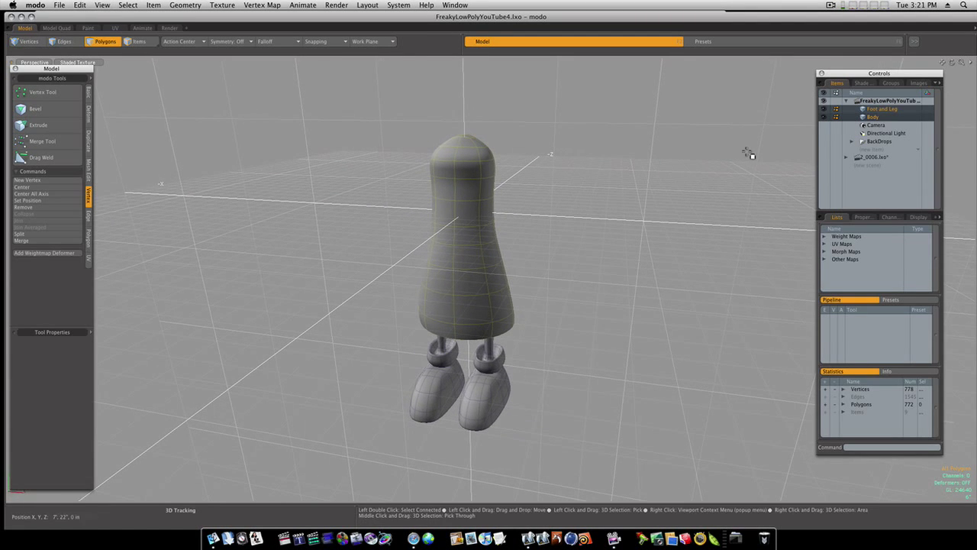
{"action": "left_click", "coordinate": [823, 141]}
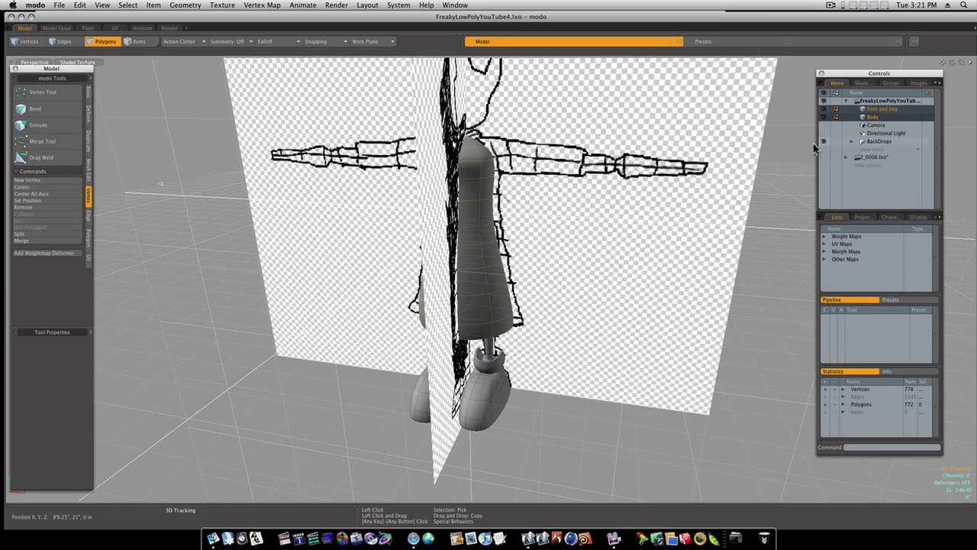
{"action": "mouse_move", "coordinate": [665, 207]}
{"action": "left_mouse_down", "text": "alt"}
{"action": "mouse_move", "coordinate": [639, 201]}
{"action": "mouse_move", "coordinate": [630, 260]}
{"action": "mouse_move", "coordinate": [662, 247]}
{"action": "left_mouse_up", "text": "alt"}
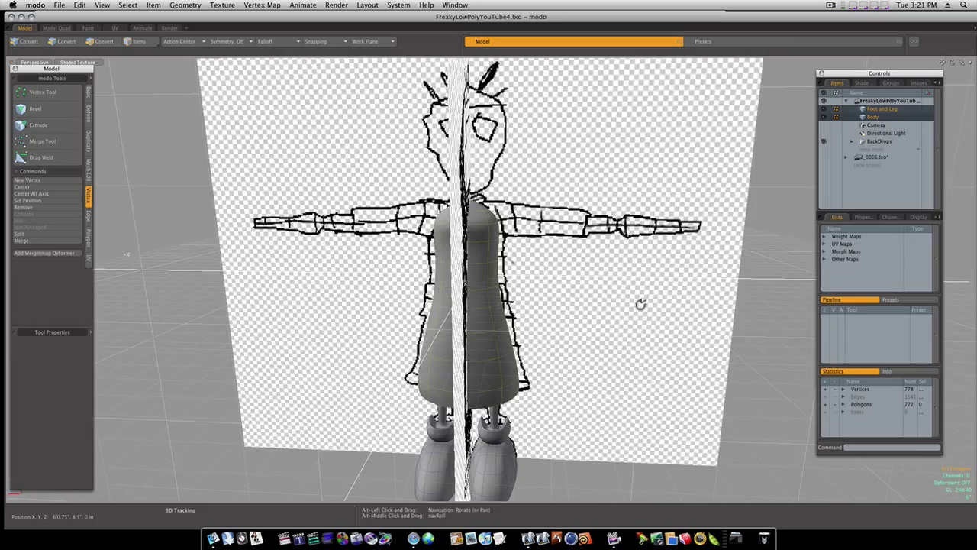
{"action": "left_click_drag", "start_coordinate": [640, 304], "coordinate": [615, 293], "text": "alt"}
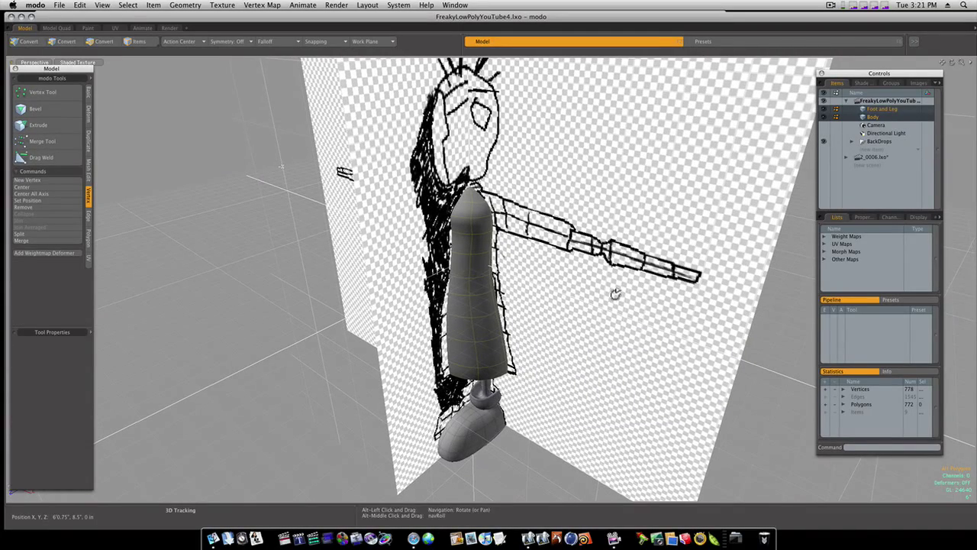
{"action": "key", "text": "ctrl+space"}
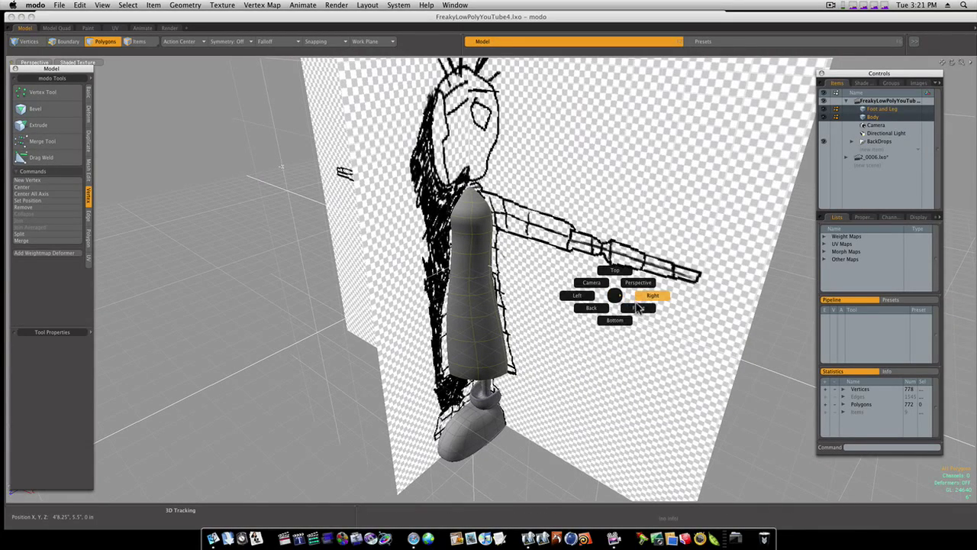
{"action": "left_click", "coordinate": [637, 306]}
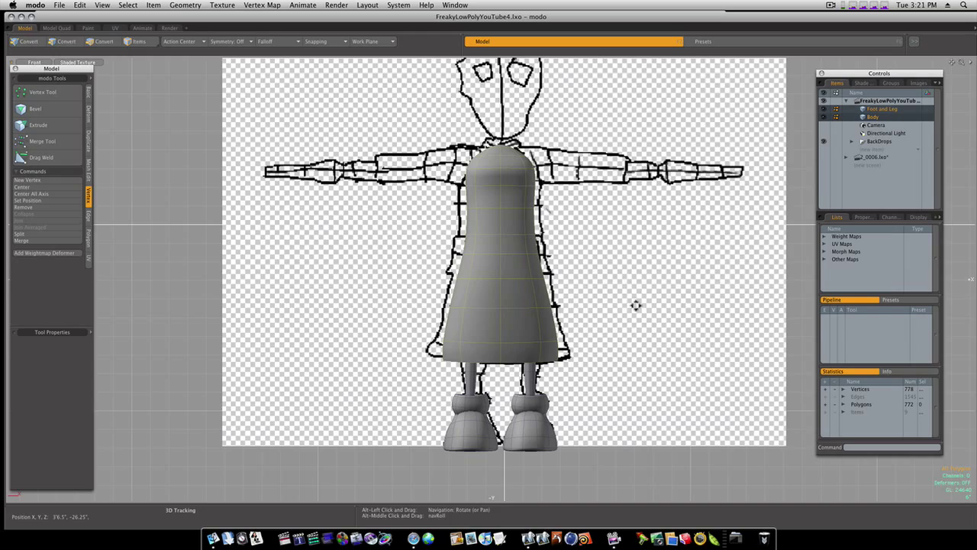
{"action": "left_click_drag", "start_coordinate": [640, 254], "coordinate": [637, 290], "text": "alt+shift"}
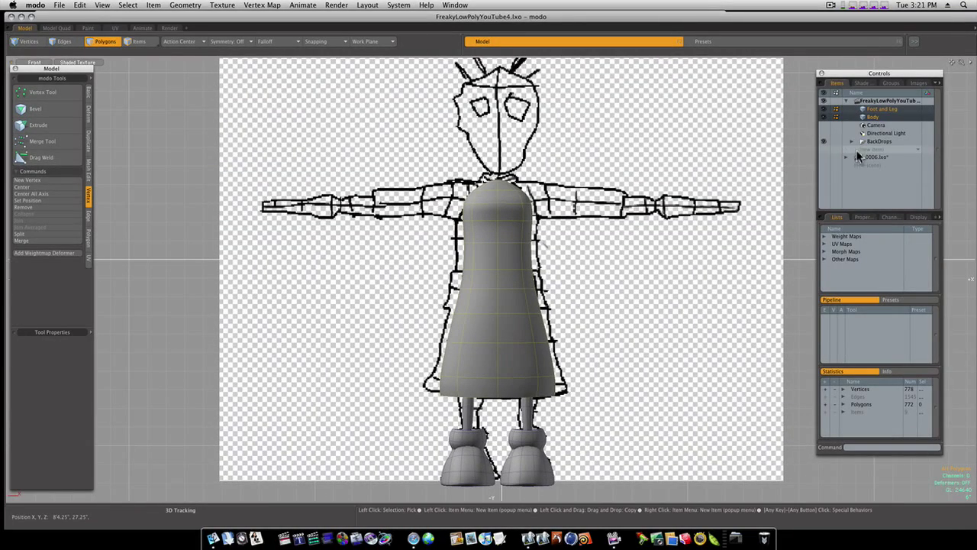
Add a new mesh item and draw a flat cube primitive about 29 by 35 in over the front sketch's head.
{"action": "left_click", "coordinate": [859, 151]}
{"action": "left_click", "coordinate": [860, 153]}
{"action": "left_click", "coordinate": [862, 151]}
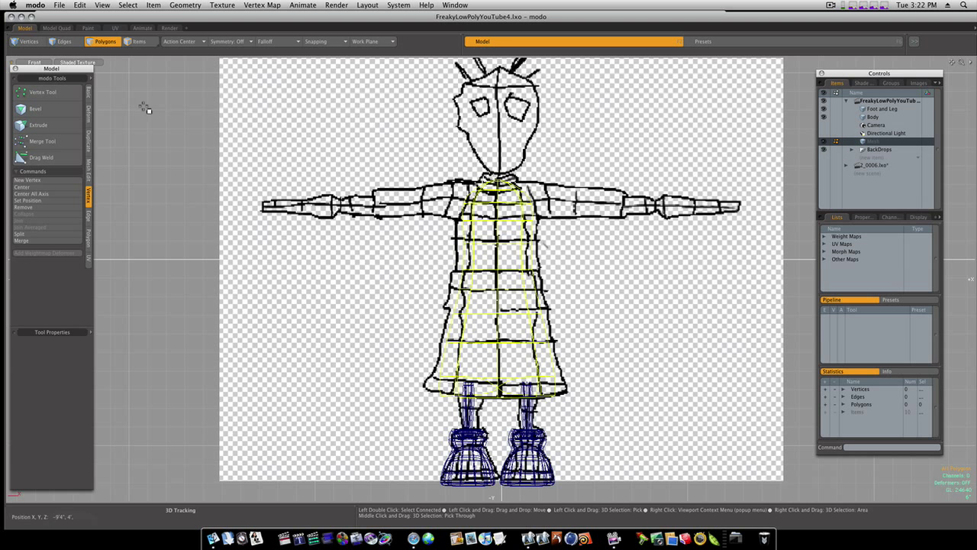
{"action": "left_click", "coordinate": [89, 94]}
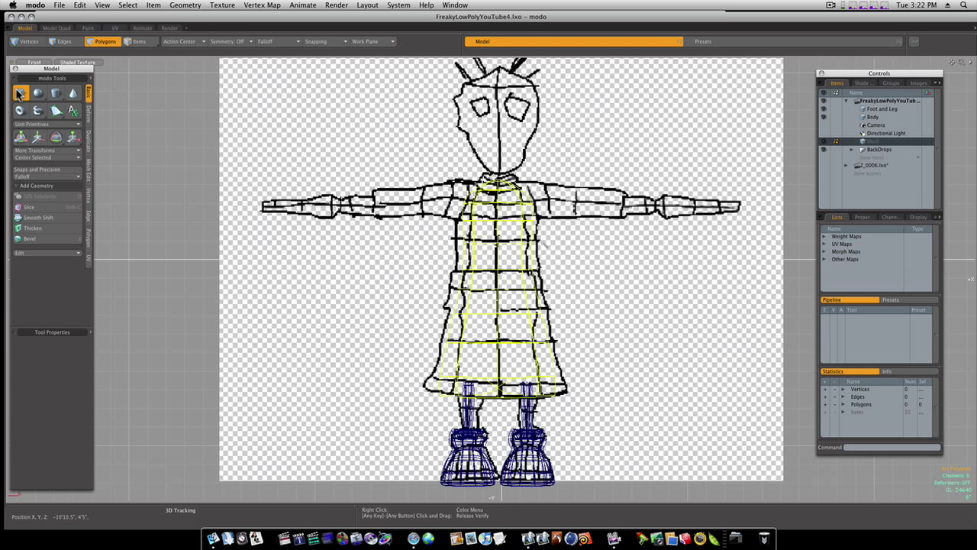
{"action": "left_click", "coordinate": [20, 94]}
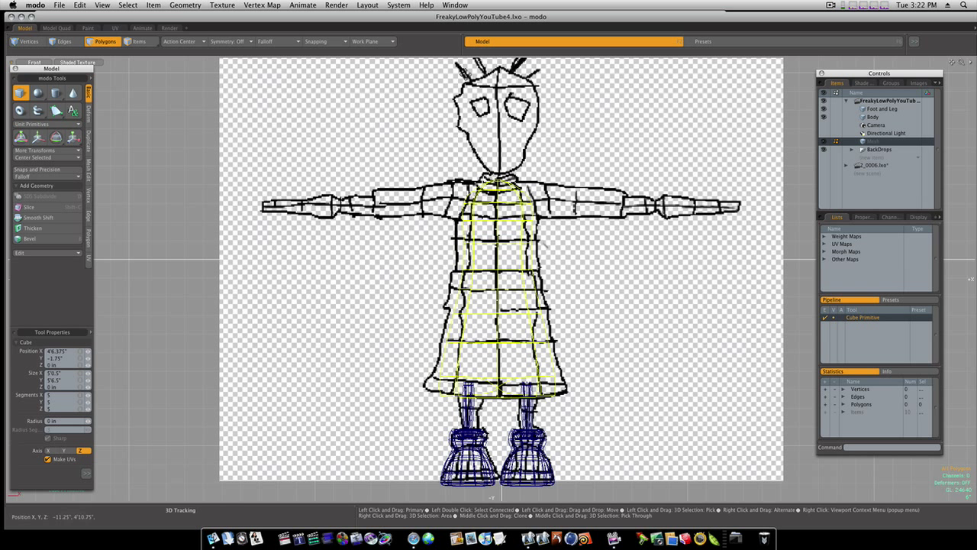
{"action": "left_click_drag", "start_coordinate": [456, 66], "coordinate": [543, 172]}
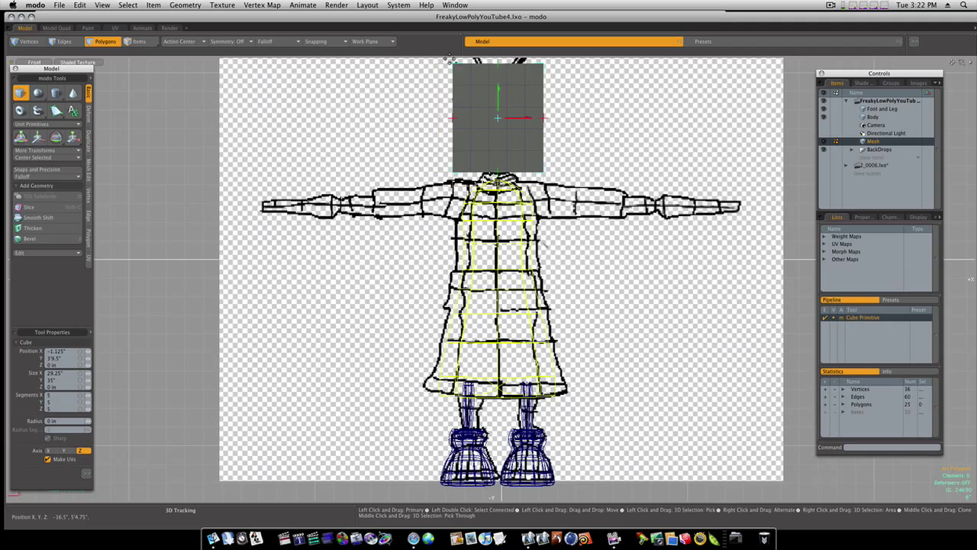
Move the flat cube forward to about 13.5 in on Z, in front of the face in the side sketch.
{"action": "key", "text": "ctrl+space"}
{"action": "left_click", "coordinate": [472, 46]}
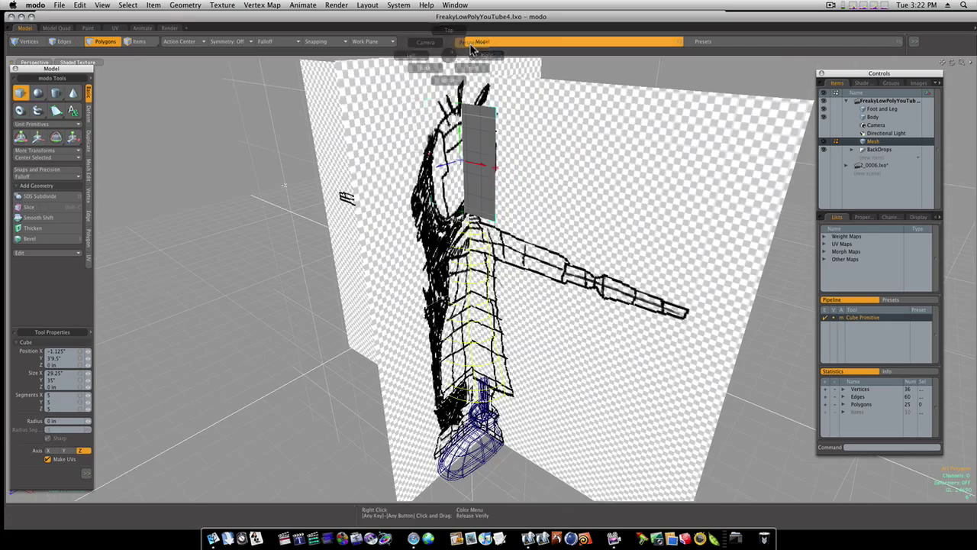
{"action": "left_click_drag", "start_coordinate": [475, 86], "coordinate": [427, 100], "text": "alt"}
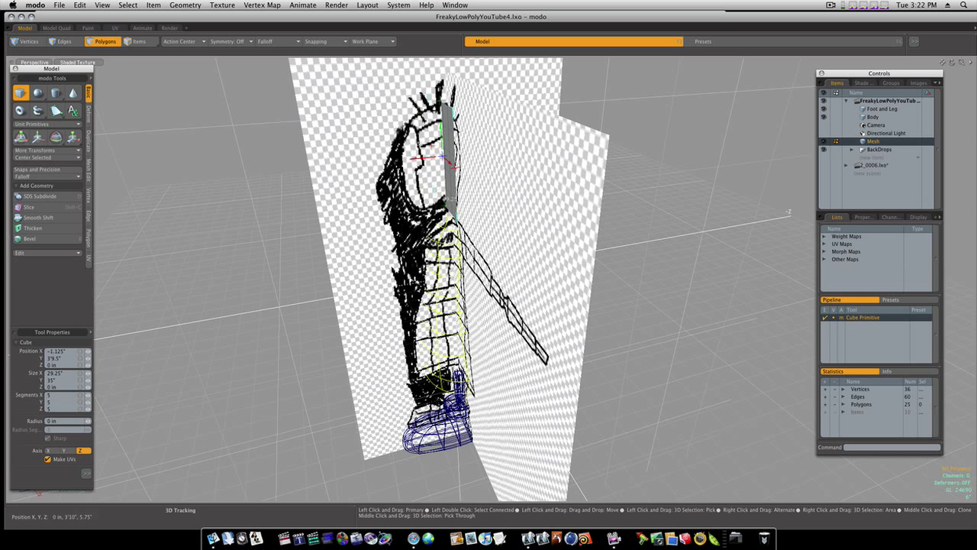
{"action": "left_click_drag", "start_coordinate": [414, 158], "coordinate": [379, 162]}
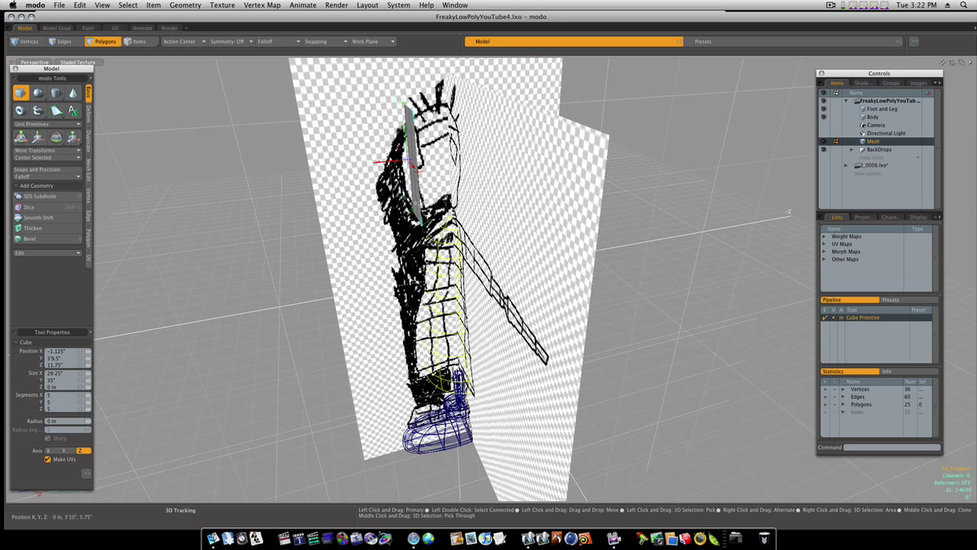
{"action": "left_click_drag", "start_coordinate": [407, 107], "coordinate": [401, 107]}
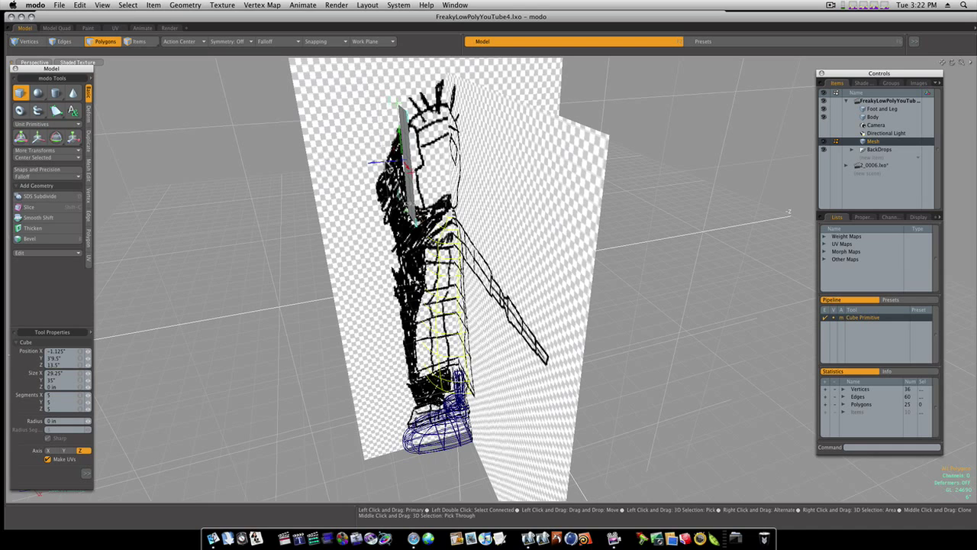
Display the Front view in wireframe so the head sketch shows through, and drop the cube tool.
{"action": "key", "text": "ctrl+space"}
{"action": "left_click", "coordinate": [438, 169]}
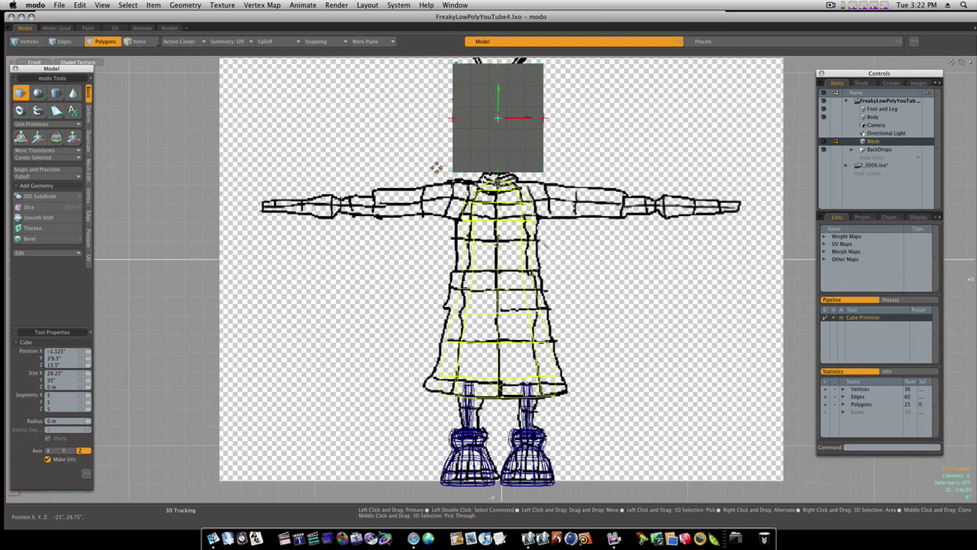
{"action": "left_click", "coordinate": [93, 63]}
{"action": "left_click", "coordinate": [95, 69]}
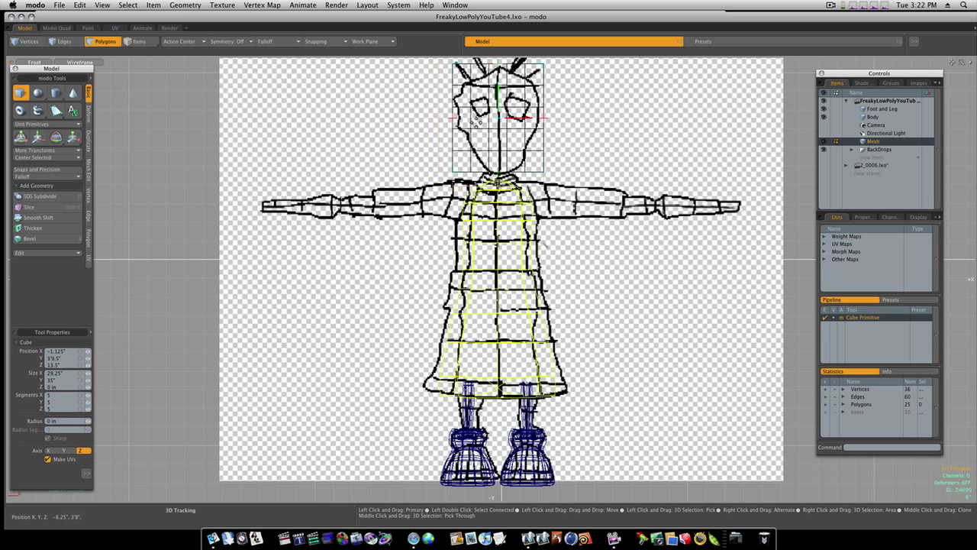
{"action": "key", "text": "space"}
Set the new mesh's wireframe color to orange-red.
{"action": "right_click", "coordinate": [568, 125]}
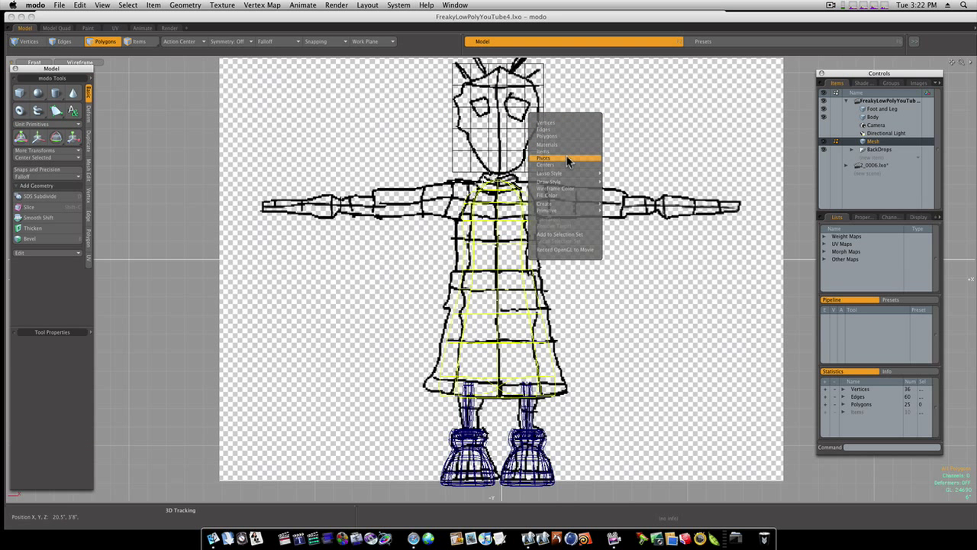
{"action": "left_click", "coordinate": [569, 190]}
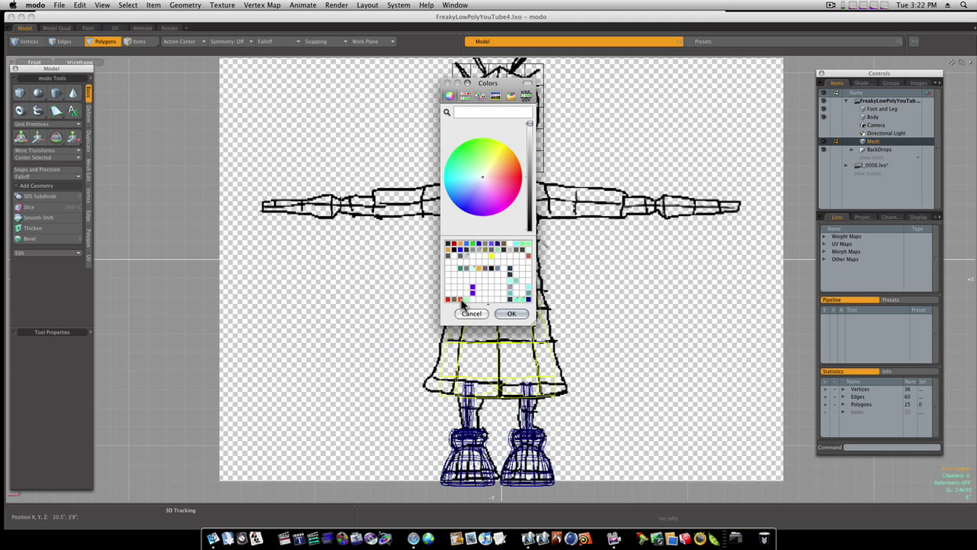
{"action": "left_click", "coordinate": [460, 298]}
{"action": "left_click", "coordinate": [513, 314]}
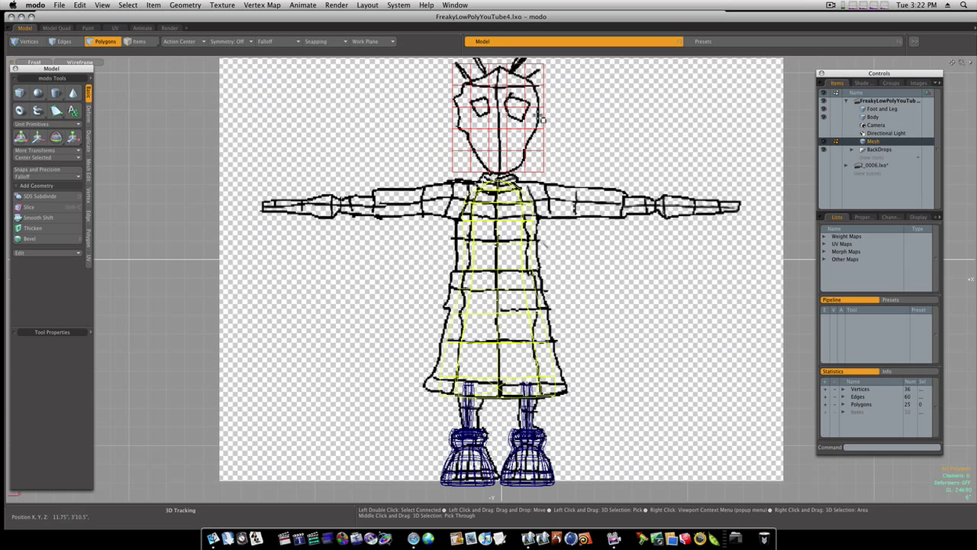
Move the top two rows of vertices on the head grid down a little, closer to the eyes.
{"action": "left_click_drag", "start_coordinate": [541, 118], "coordinate": [544, 149], "text": "ctrl+alt"}
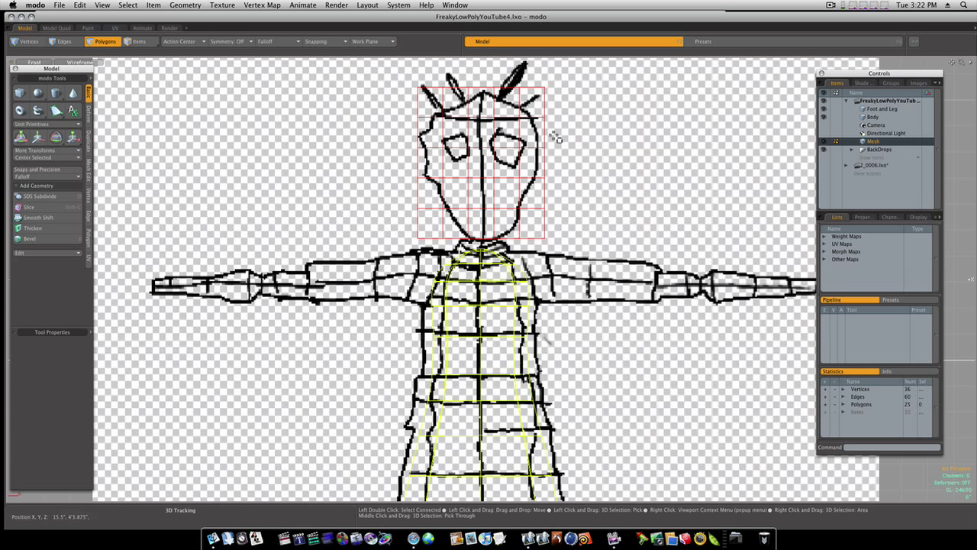
{"action": "key", "text": "w"}
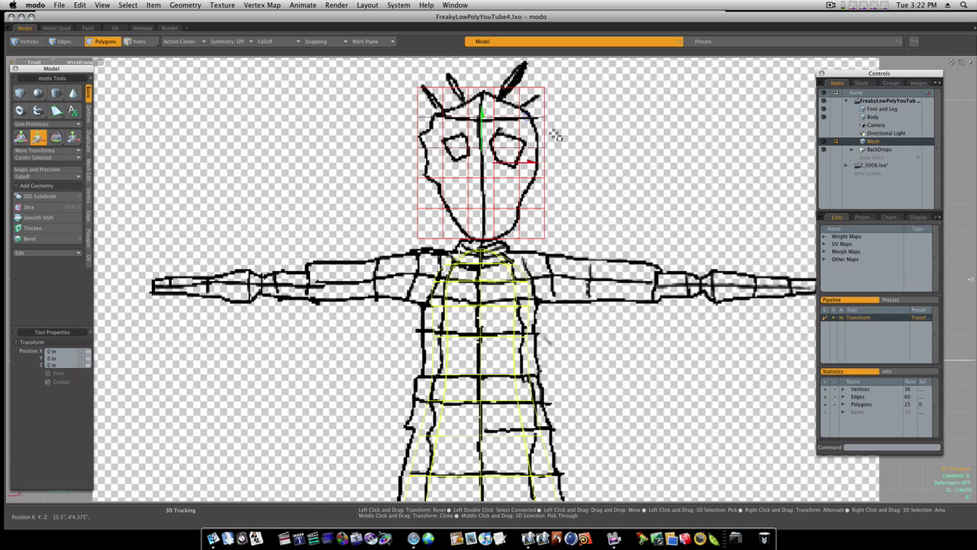
{"action": "key", "text": "q"}
{"action": "key", "text": "1"}
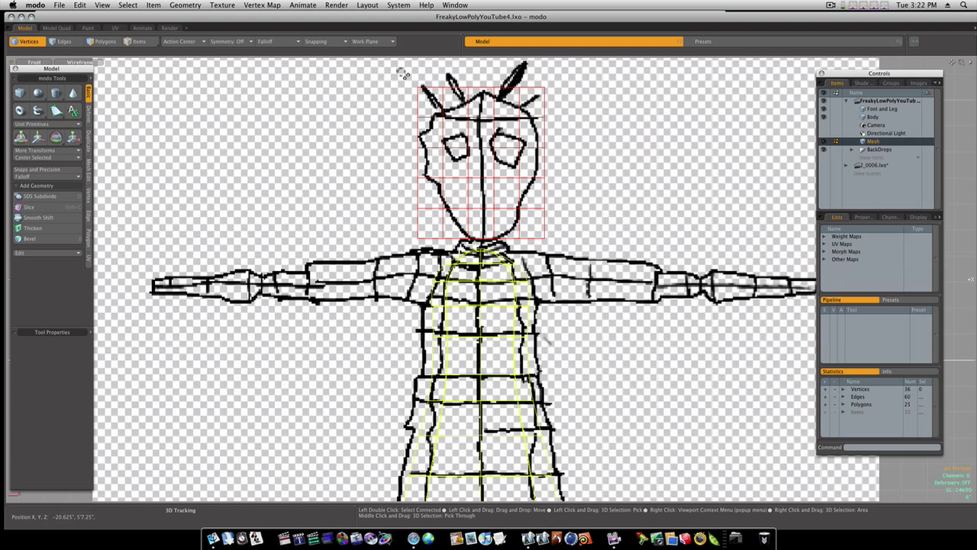
{"action": "left_click_drag", "start_coordinate": [403, 74], "coordinate": [586, 138]}
{"action": "key", "text": "w"}
{"action": "mouse_move", "coordinate": [484, 77]}
{"action": "left_mouse_down"}
{"action": "mouse_move", "coordinate": [483, 106]}
{"action": "mouse_move", "coordinate": [482, 94]}
{"action": "left_mouse_up"}
{"action": "key", "text": "space"}
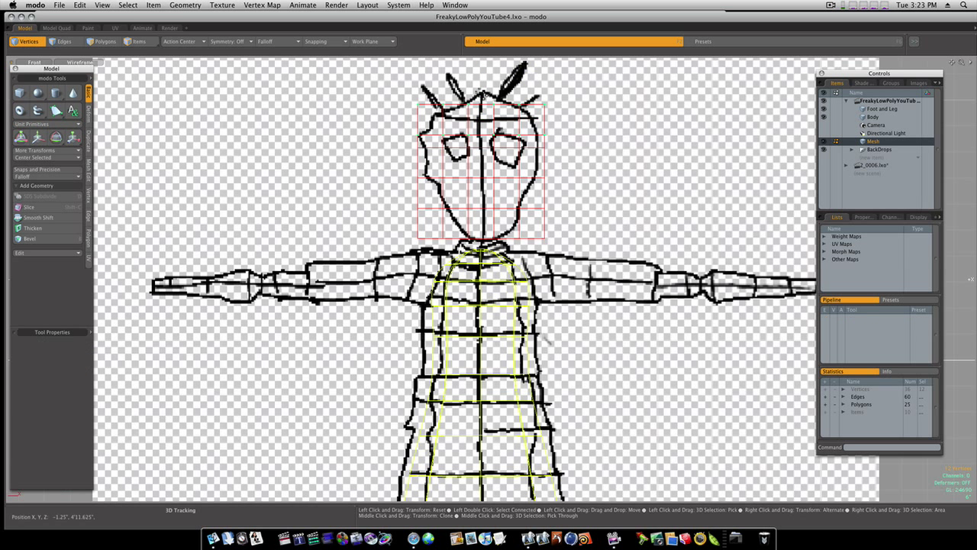
Move the head grid's top row of vertices down to the horizontal forehead line of the sketch.
{"action": "right_click_drag", "start_coordinate": [407, 82], "coordinate": [555, 112]}
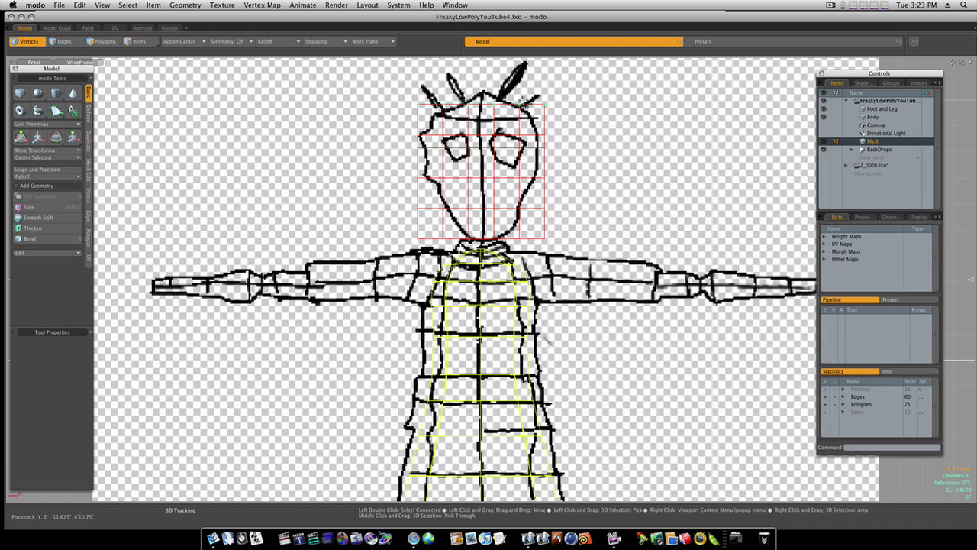
{"action": "key", "text": "w"}
{"action": "left_click_drag", "start_coordinate": [485, 93], "coordinate": [485, 104]}
{"action": "key", "text": "space"}
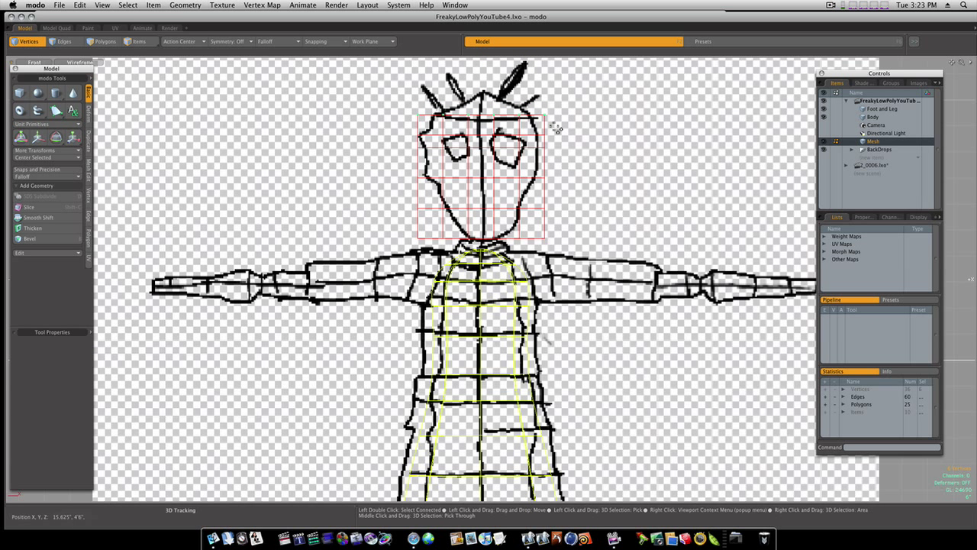
Change the head grid's wireframe color to dark blue.
{"action": "right_click", "coordinate": [572, 130]}
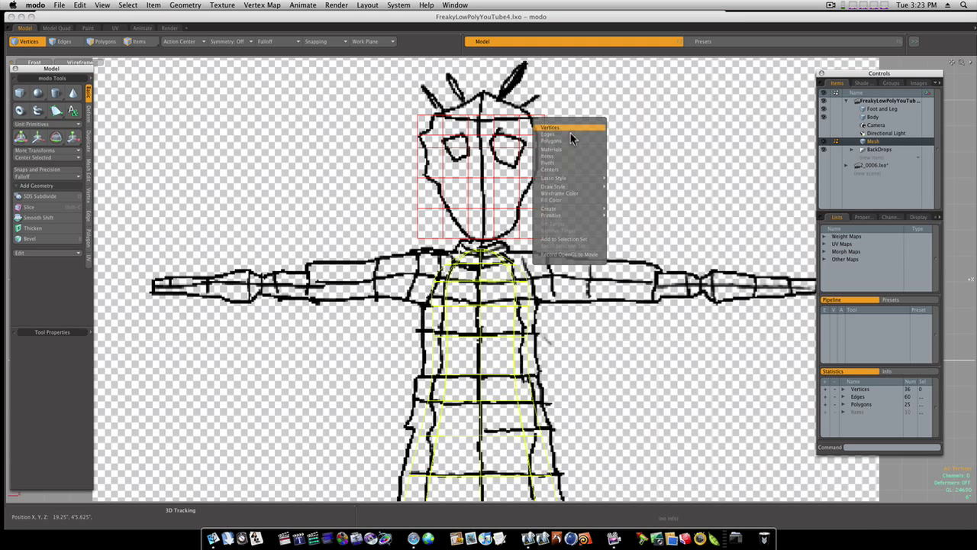
{"action": "left_click", "coordinate": [577, 195]}
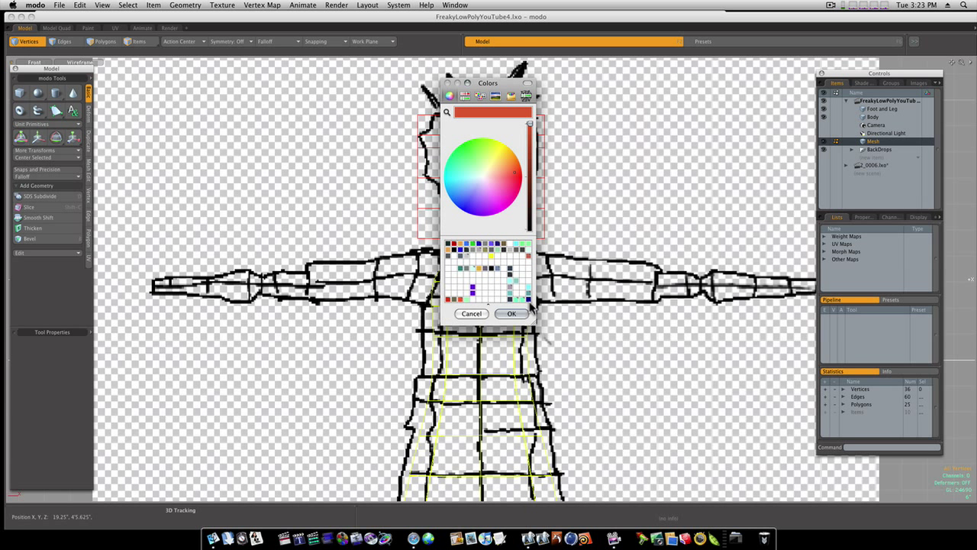
{"action": "left_click", "coordinate": [528, 299]}
{"action": "left_click", "coordinate": [523, 314]}
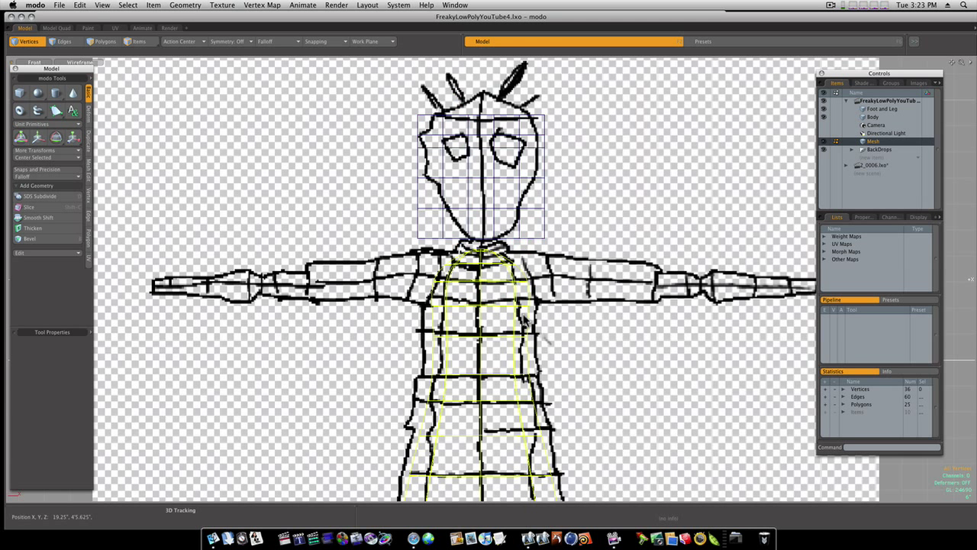
Change the head grid's wireframe color to mint green.
{"action": "right_click", "coordinate": [606, 182]}
{"action": "left_click", "coordinate": [599, 245]}
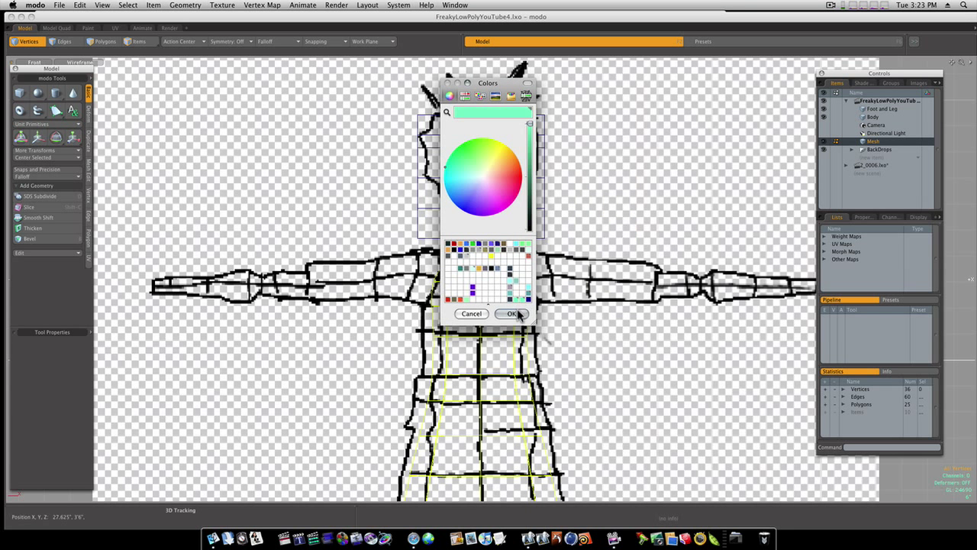
{"action": "left_click", "coordinate": [517, 313]}
Change the head grid's wireframe color to yellow.
{"action": "right_click", "coordinate": [579, 220]}
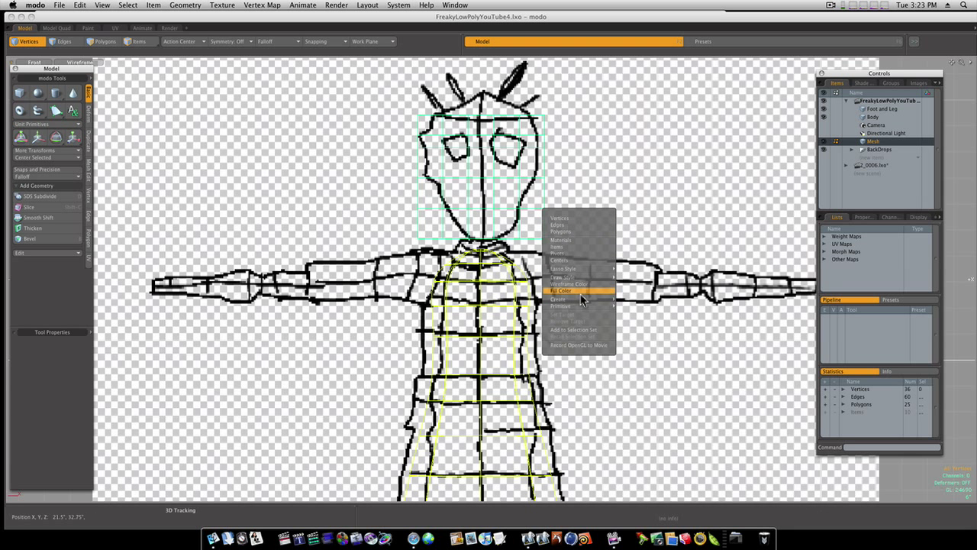
{"action": "left_click", "coordinate": [579, 284]}
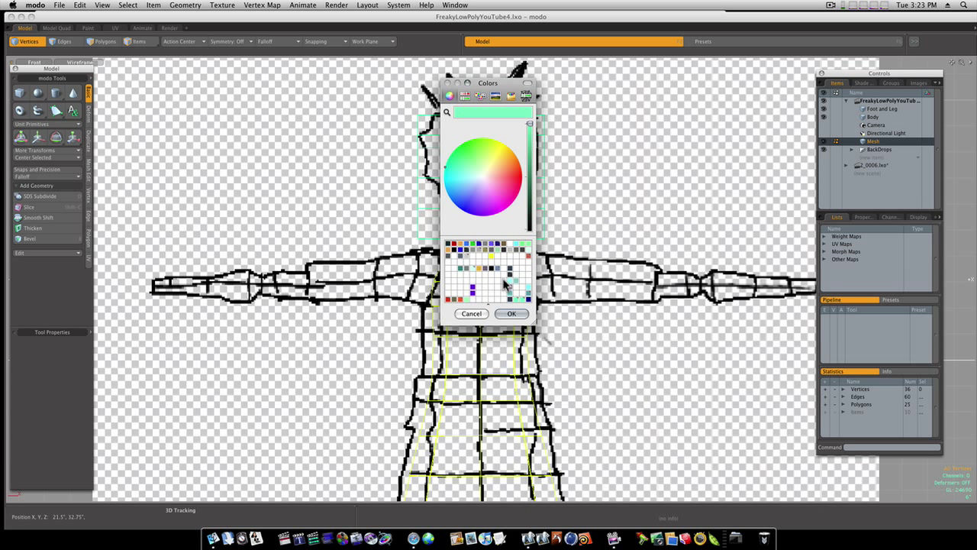
{"action": "left_click", "coordinate": [492, 259]}
{"action": "left_click", "coordinate": [510, 314]}
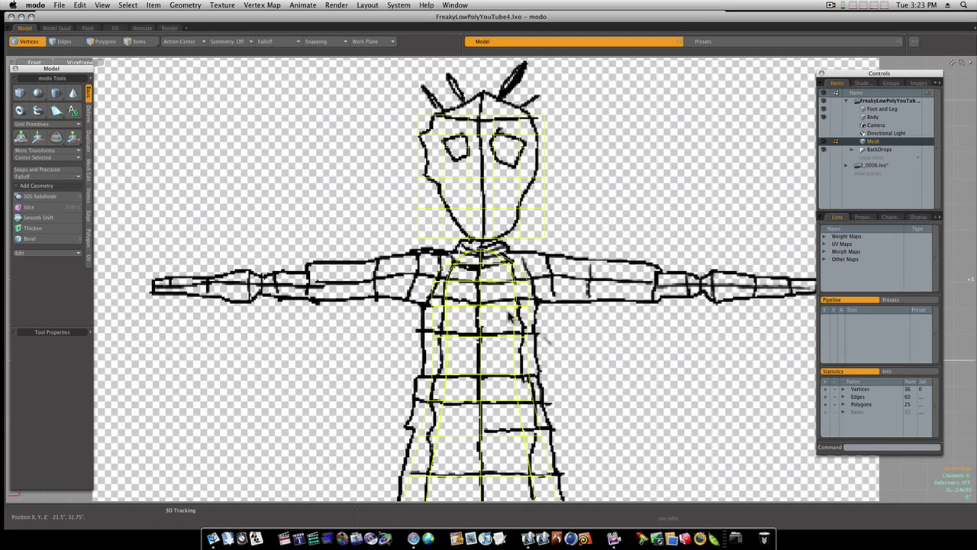
Change the head grid's wireframe color to red.
{"action": "right_click", "coordinate": [574, 200]}
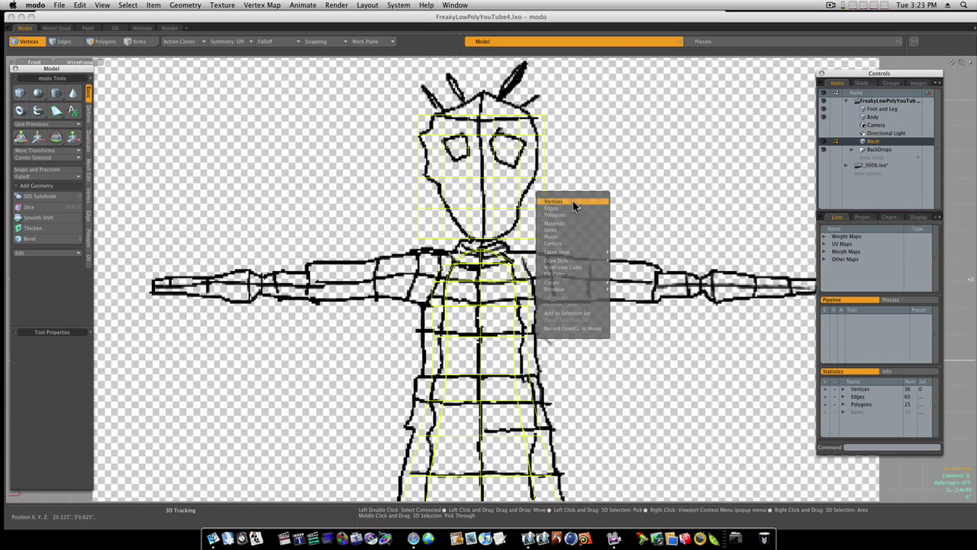
{"action": "left_click", "coordinate": [573, 267]}
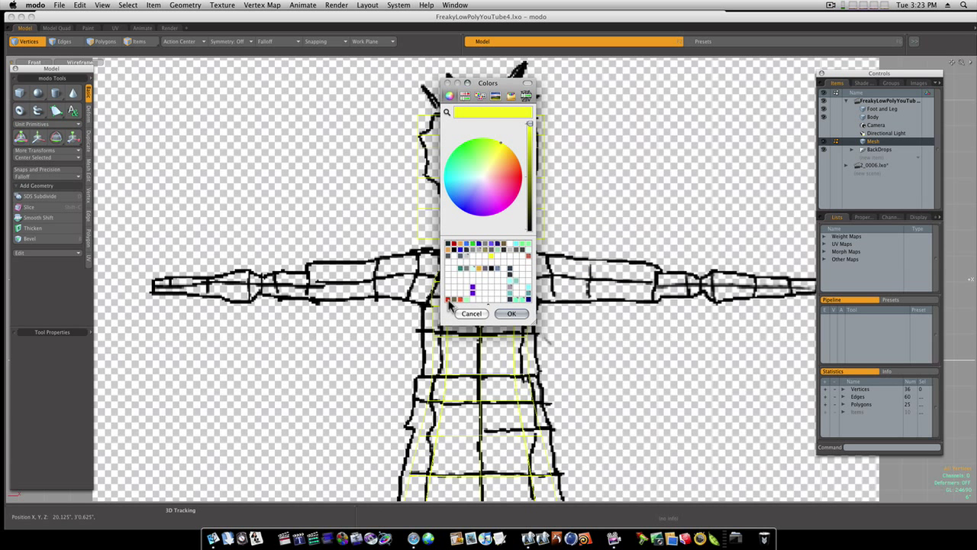
{"action": "left_click", "coordinate": [449, 299]}
{"action": "left_click", "coordinate": [512, 314]}
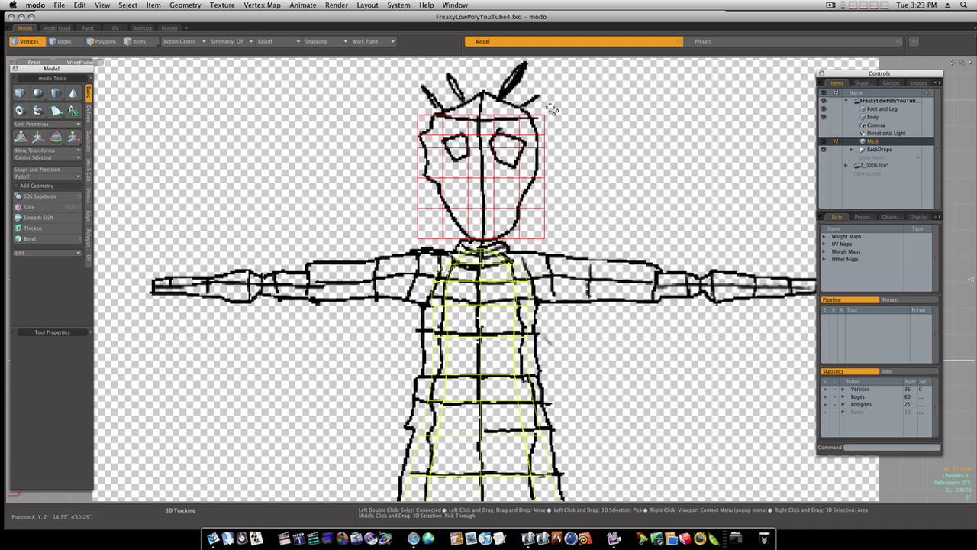
Move the grid's upper-right corner vertex and the two eye-level vertices below it inward onto the sketched head outline.
{"action": "left_click", "coordinate": [543, 116]}
{"action": "key", "text": "w"}
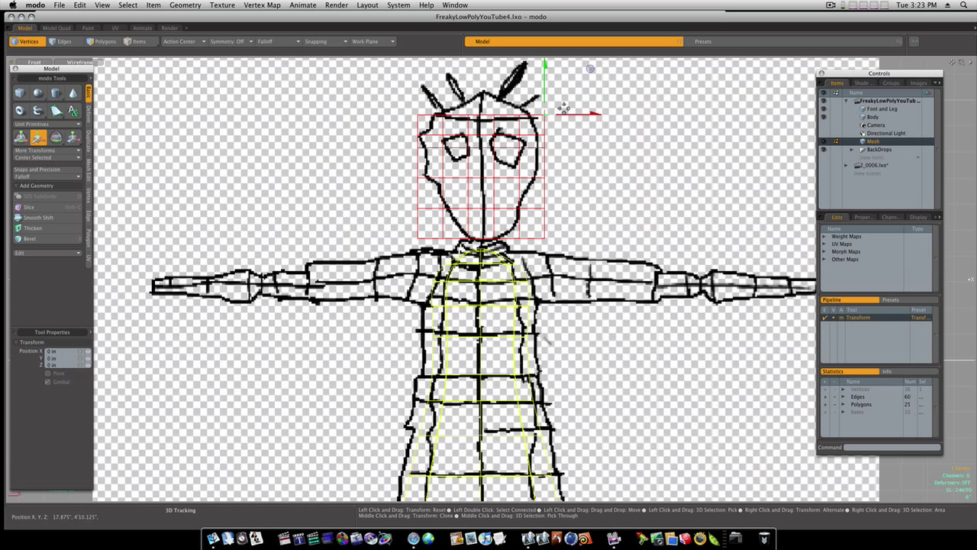
{"action": "key", "text": "space"}
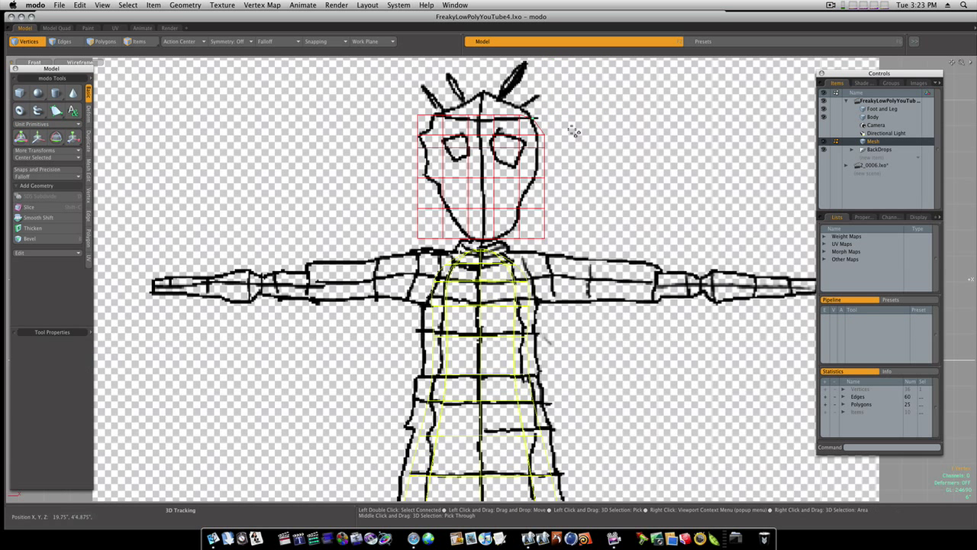
{"action": "right_click_drag", "start_coordinate": [570, 125], "coordinate": [541, 159]}
{"action": "key", "text": "w"}
{"action": "left_click_drag", "start_coordinate": [566, 156], "coordinate": [560, 156]}
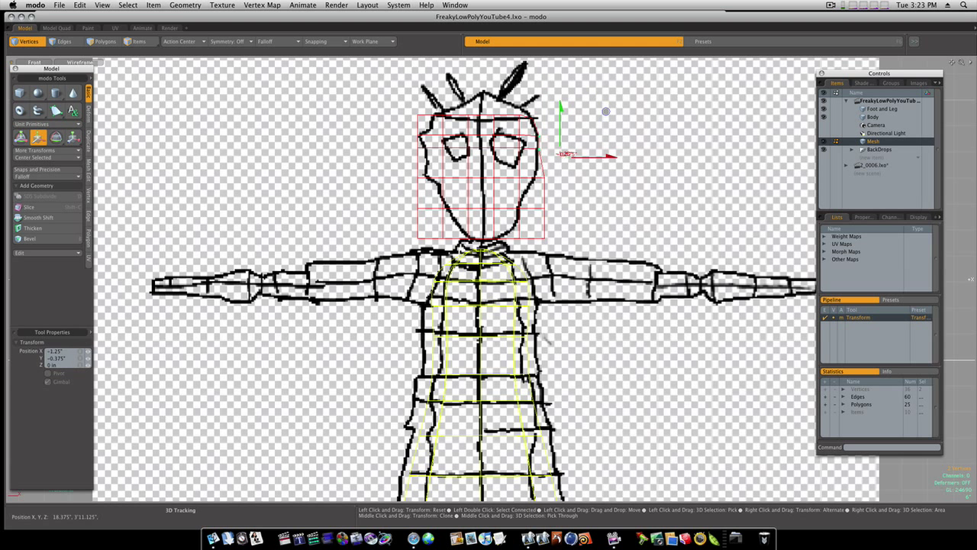
{"action": "key", "text": "space"}
Move the right outer vertex of the cheek row inward onto the sketched head outline.
{"action": "right_click_drag", "start_coordinate": [570, 167], "coordinate": [533, 197]}
{"action": "key", "text": "w"}
{"action": "key", "text": "space"}
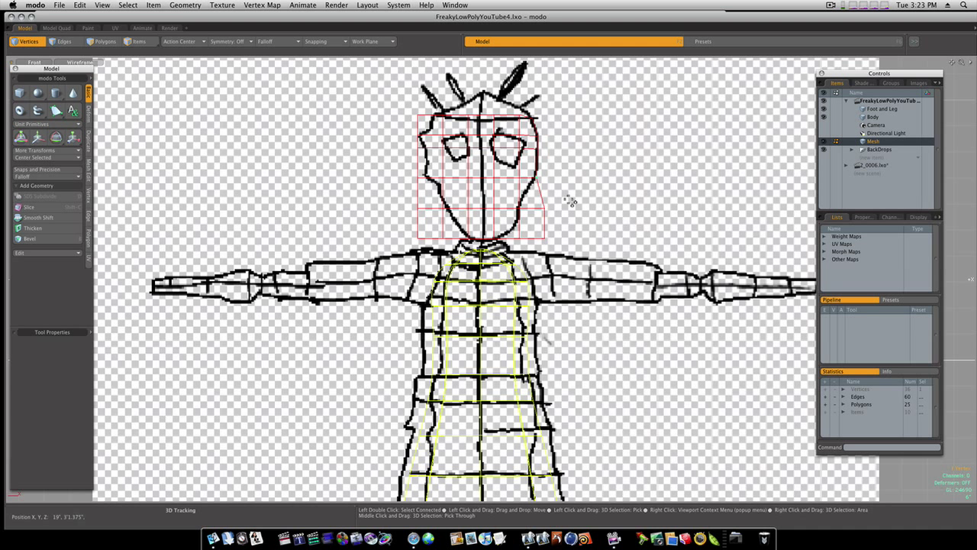
Shift the right-side vertices of the jaw row inward to the face outline, by -4" and by a further -2.375" along X.
{"action": "left_click", "coordinate": [531, 211], "text": "shift"}
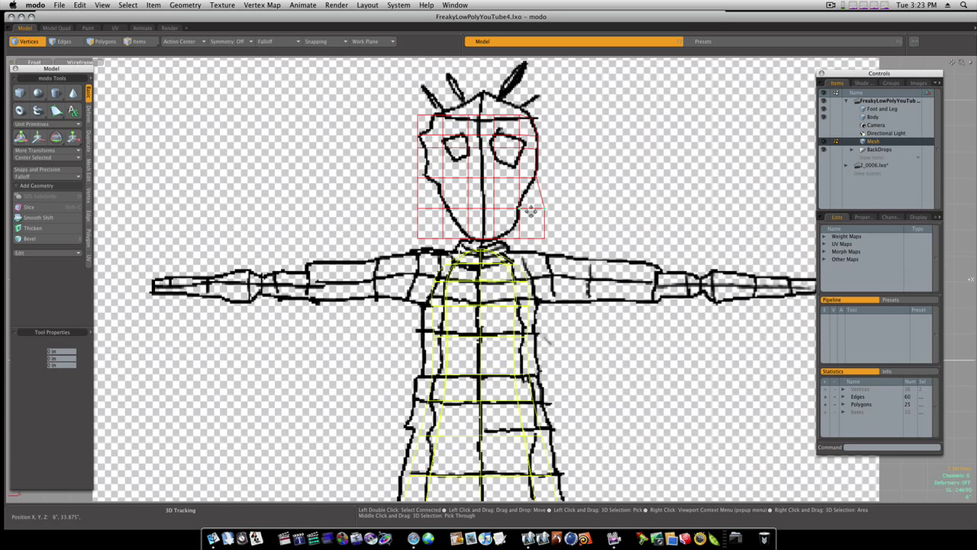
{"action": "key", "text": "w"}
{"action": "left_click_drag", "start_coordinate": [573, 160], "coordinate": [560, 162]}
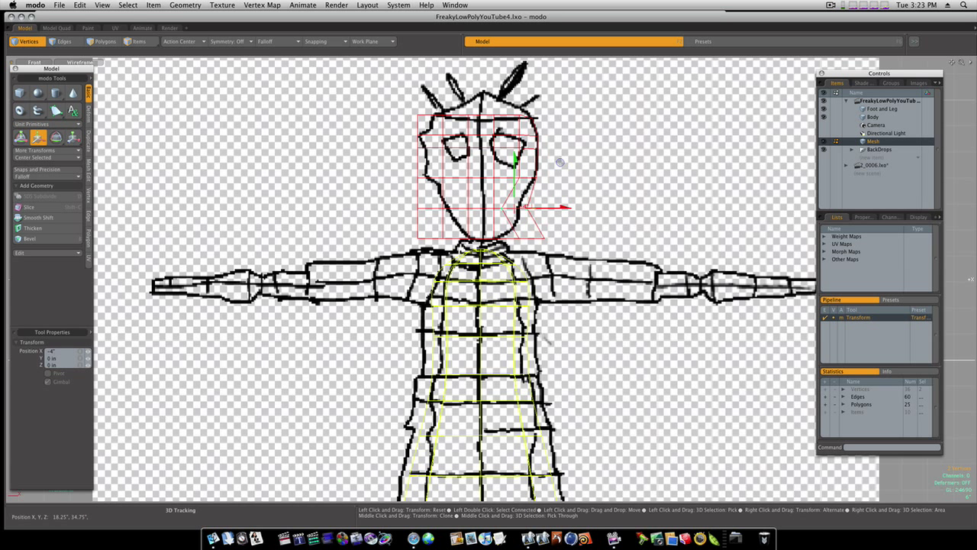
{"action": "key", "text": "space"}
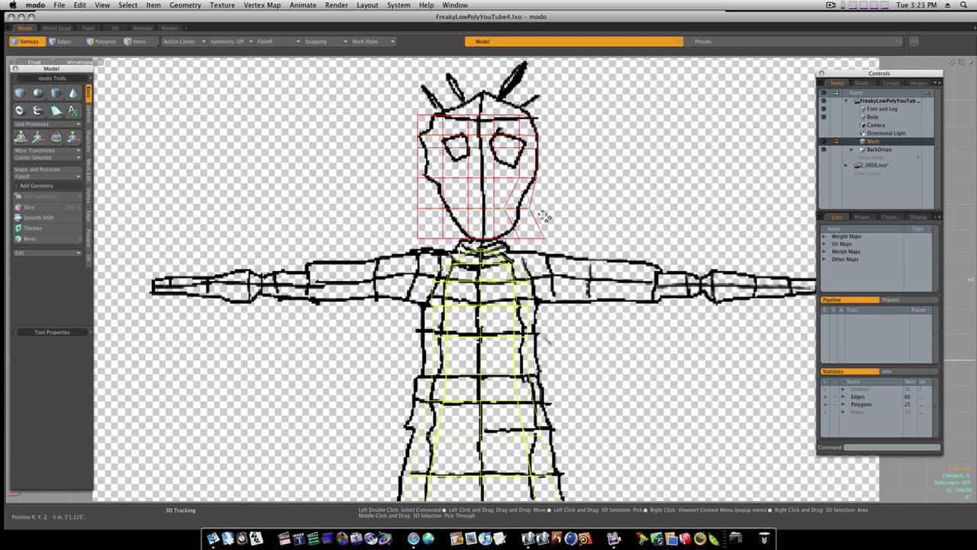
{"action": "key", "text": "w"}
{"action": "left_click_drag", "start_coordinate": [547, 210], "coordinate": [538, 210]}
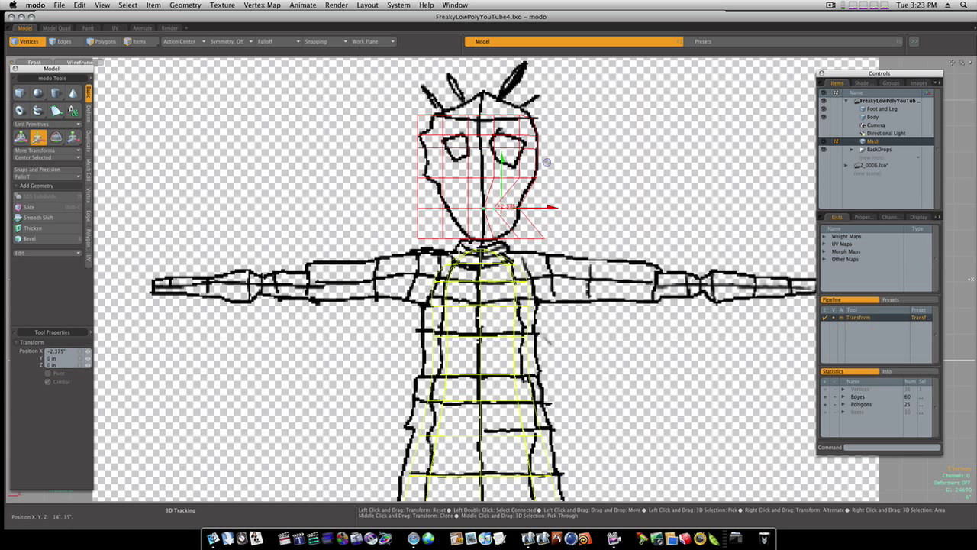
{"action": "key", "text": "space"}
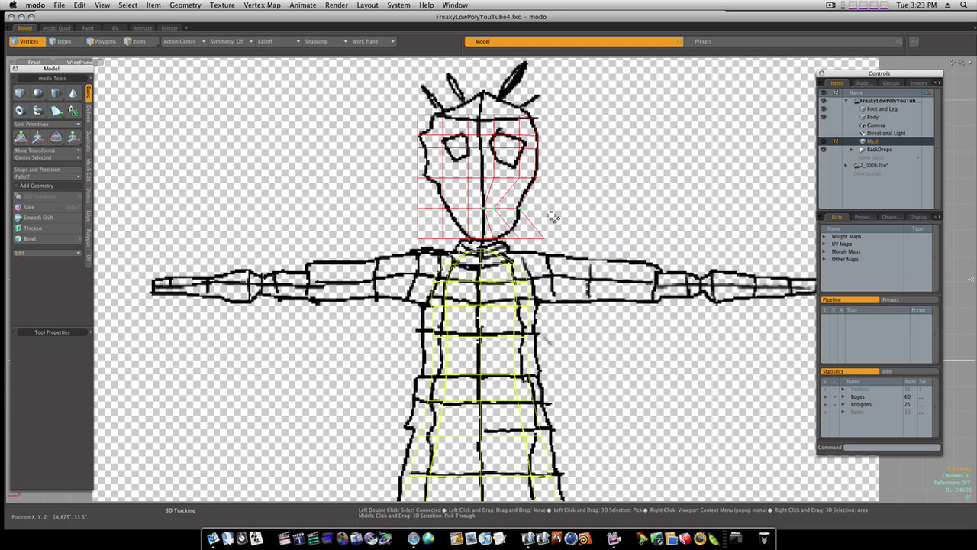
Move the right-side vertices of the head grid's bottom row inward toward the chin.
{"action": "right_click_drag", "start_coordinate": [560, 231], "coordinate": [487, 246]}
{"action": "key", "text": "w"}
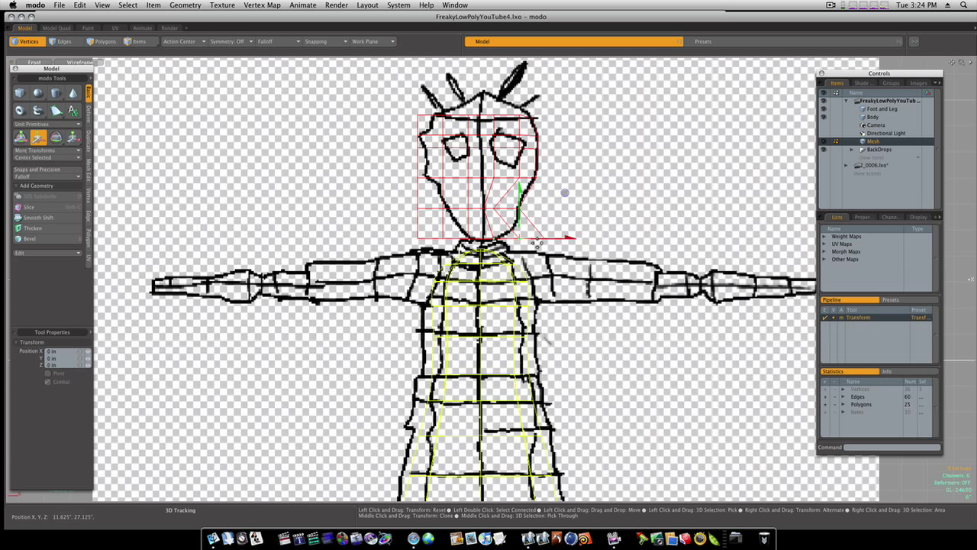
{"action": "left_click_drag", "start_coordinate": [541, 243], "coordinate": [519, 237]}
{"action": "key", "text": "space"}
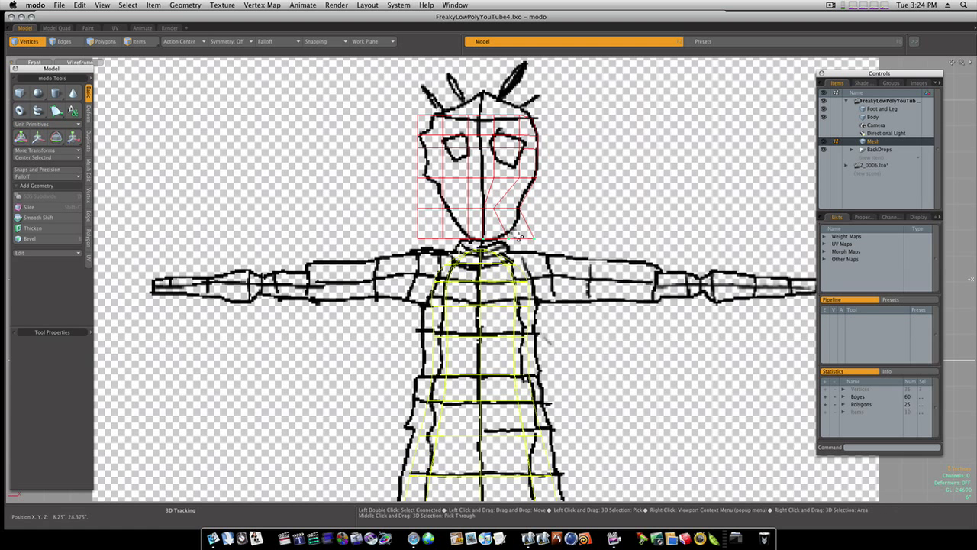
Fit the bottom row's right inner vertex to the jaw curve, and move the lower-right corner vertex -3.5" in X and 4" in Y.
{"action": "key", "text": "w"}
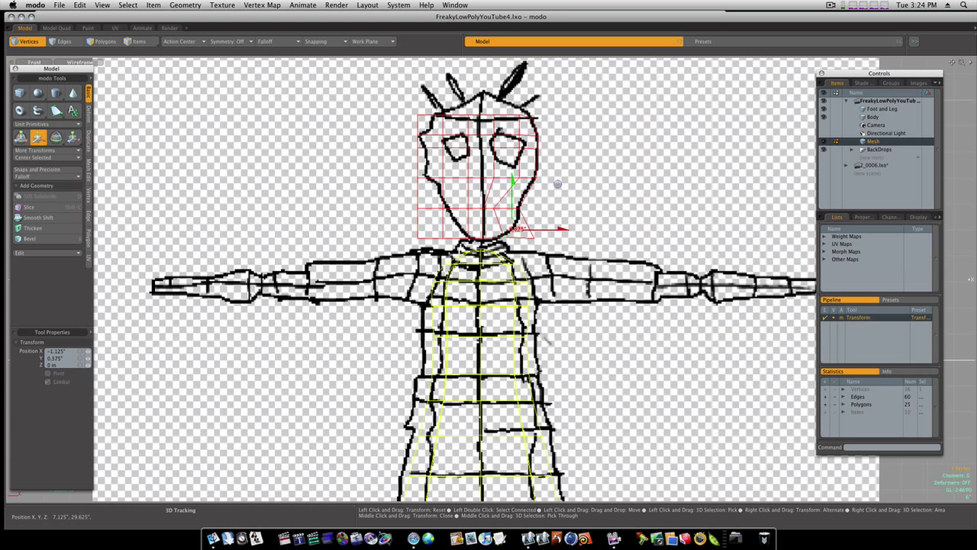
{"action": "key", "text": "space"}
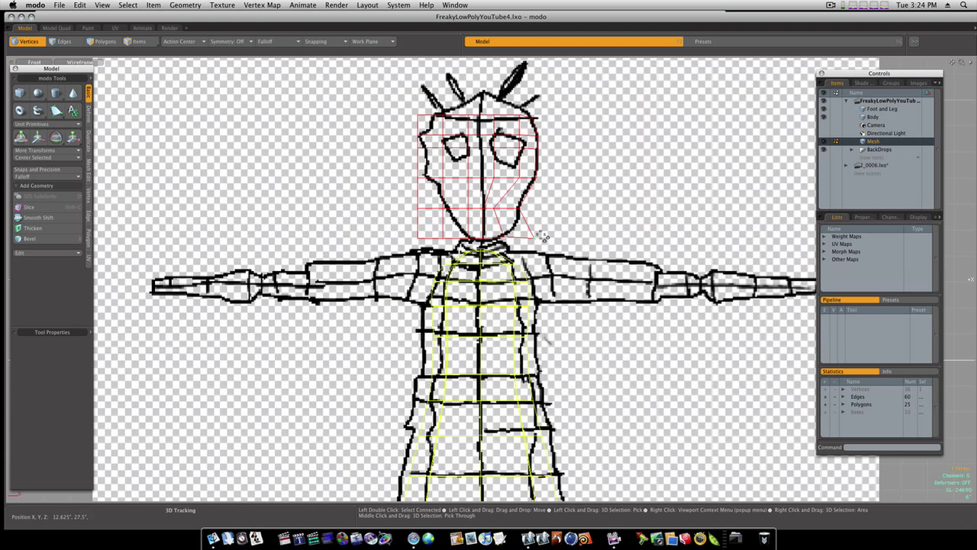
{"action": "key", "text": "w"}
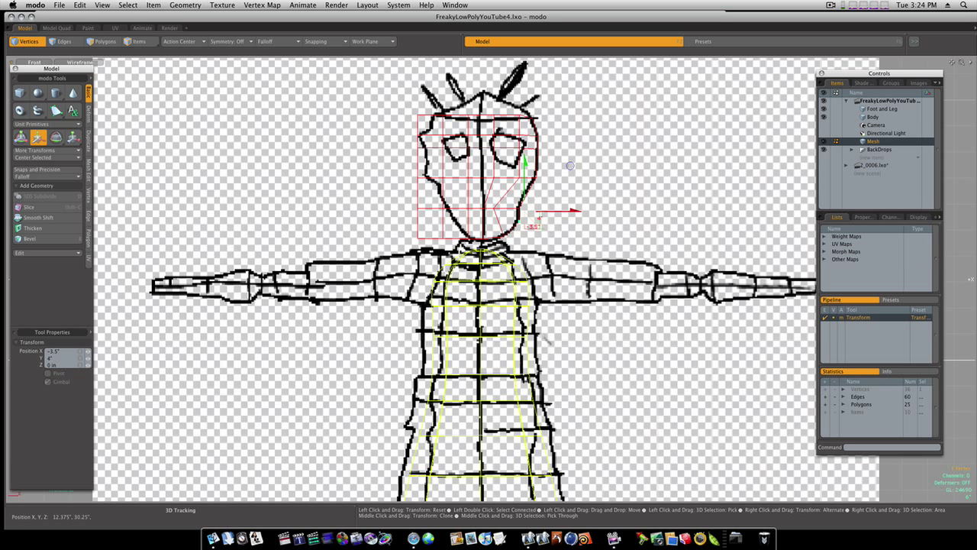
{"action": "key", "text": "space"}
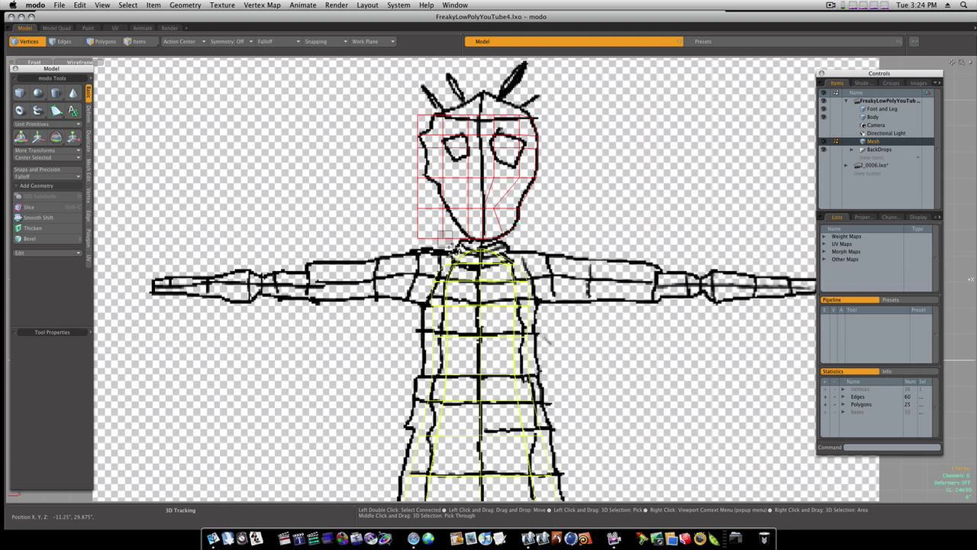
Raise the bottom row's left inner vertex by 3.75" X, 2.25" Y and the lower-left corner vertex by 2.5" X, 4.125" Y.
{"action": "key", "text": "w"}
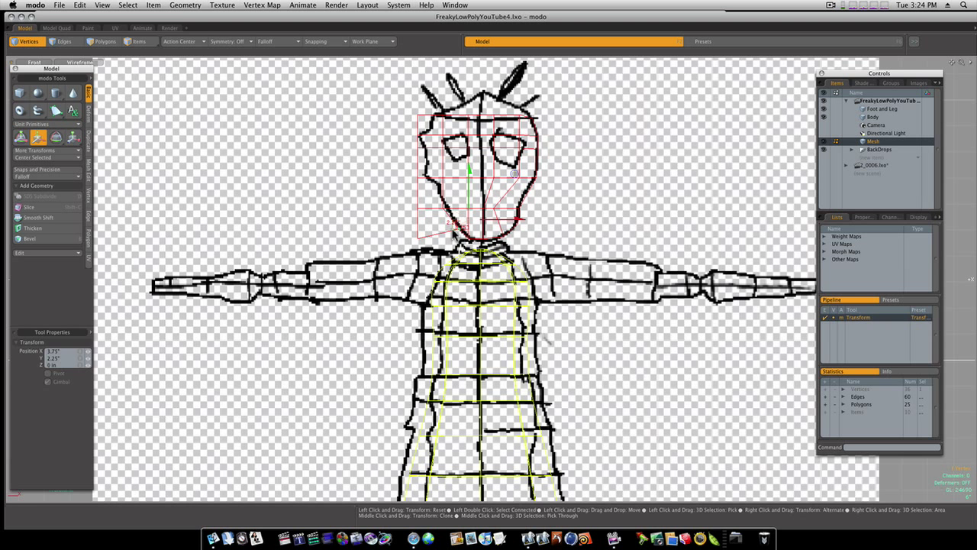
{"action": "key", "text": "space"}
{"action": "right_click_drag", "start_coordinate": [426, 243], "coordinate": [426, 244]}
{"action": "key", "text": "w"}
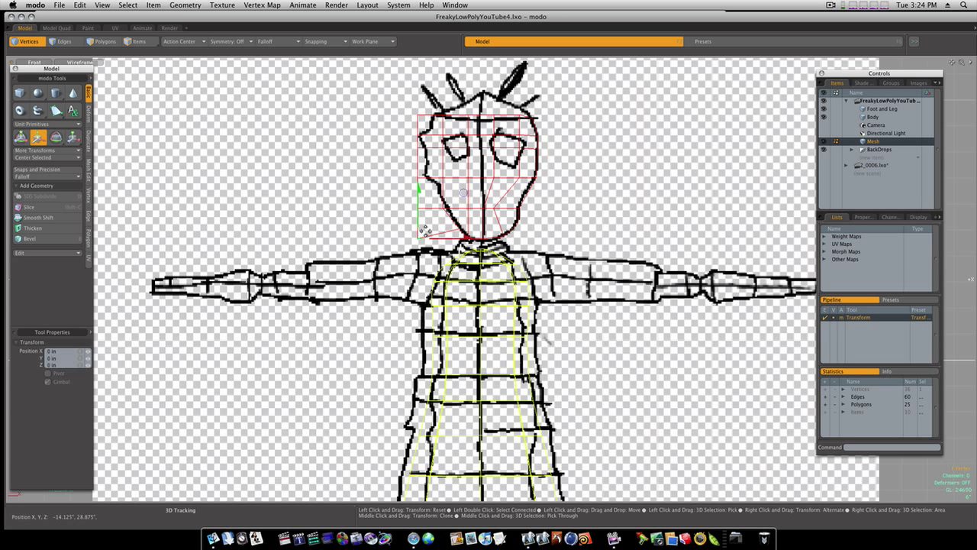
{"action": "mouse_move", "coordinate": [426, 227]}
{"action": "left_mouse_down"}
{"action": "mouse_move", "coordinate": [449, 214]}
{"action": "mouse_move", "coordinate": [429, 226]}
{"action": "left_mouse_up"}
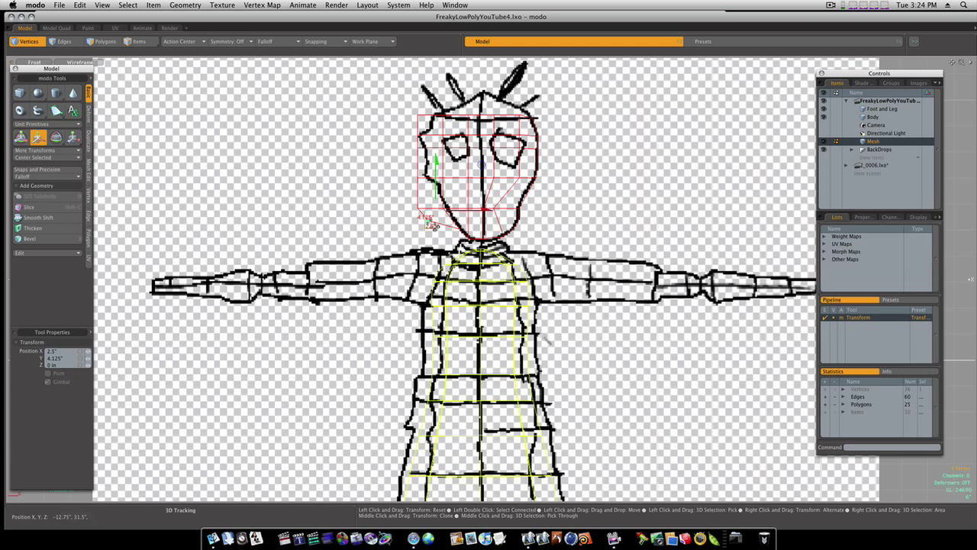
{"action": "key", "text": "space"}
Move the two left-side vertices of the jaw row inward by 5.375" along X.
{"action": "right_click_drag", "start_coordinate": [425, 205], "coordinate": [451, 211]}
{"action": "key", "text": "w"}
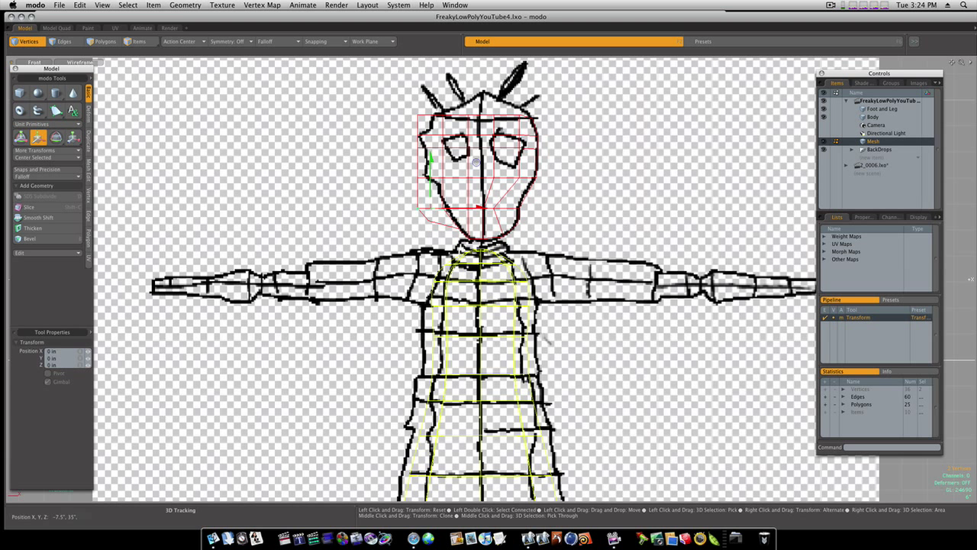
{"action": "left_click_drag", "start_coordinate": [476, 161], "coordinate": [498, 162]}
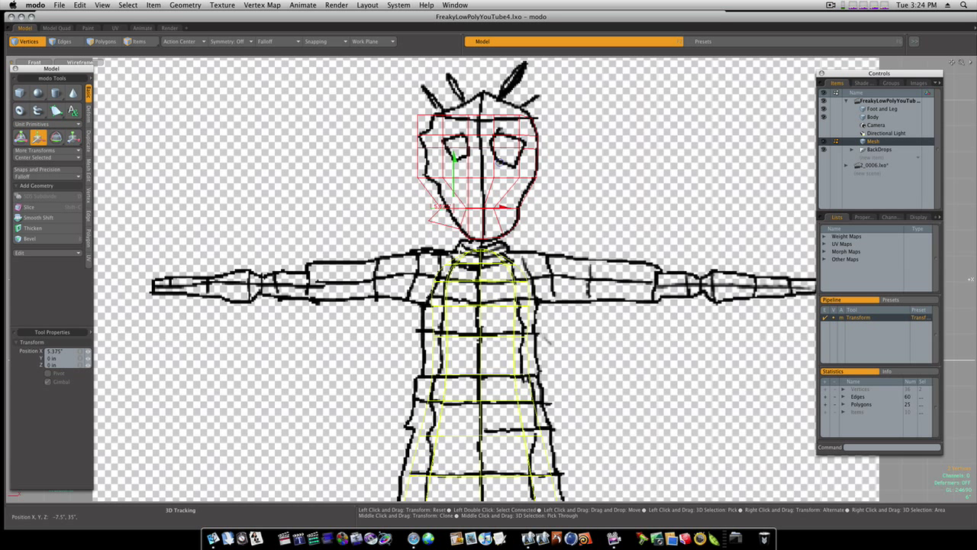
{"action": "key", "text": "space"}
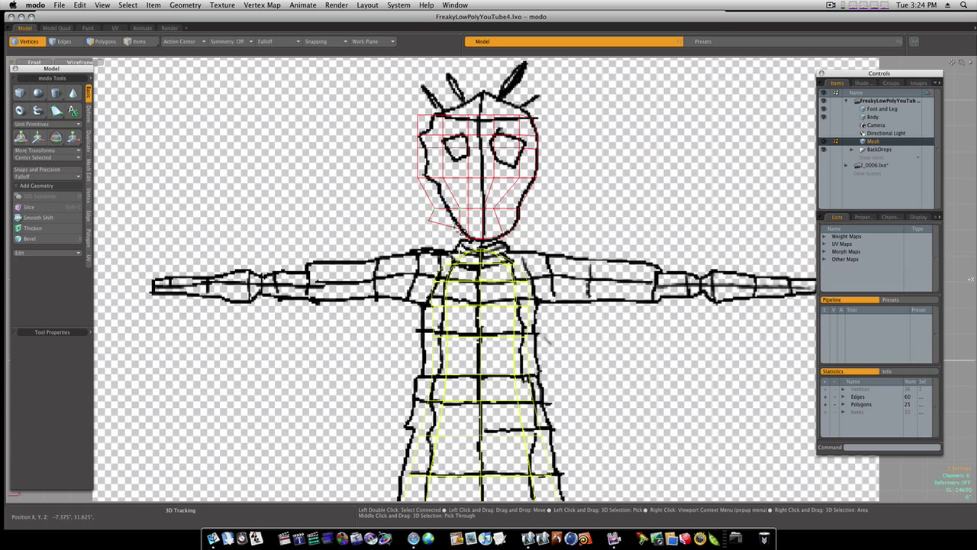
Move the bottom row's left inner vertex outward and slightly down, toward the lower-left corner vertex.
{"action": "key", "text": "w"}
{"action": "left_click_drag", "start_coordinate": [461, 228], "coordinate": [431, 227]}
{"action": "key", "text": "space"}
{"action": "key", "text": "Escape"}
Select the left-side vertices of the jaw row and shift them inward by 2.625" along X to meet the jaw outline.
{"action": "mouse_move", "coordinate": [456, 210]}
{"action": "right_mouse_down"}
{"action": "mouse_move", "coordinate": [497, 218]}
{"action": "mouse_move", "coordinate": [470, 218]}
{"action": "right_mouse_up"}
{"action": "key", "text": "w"}
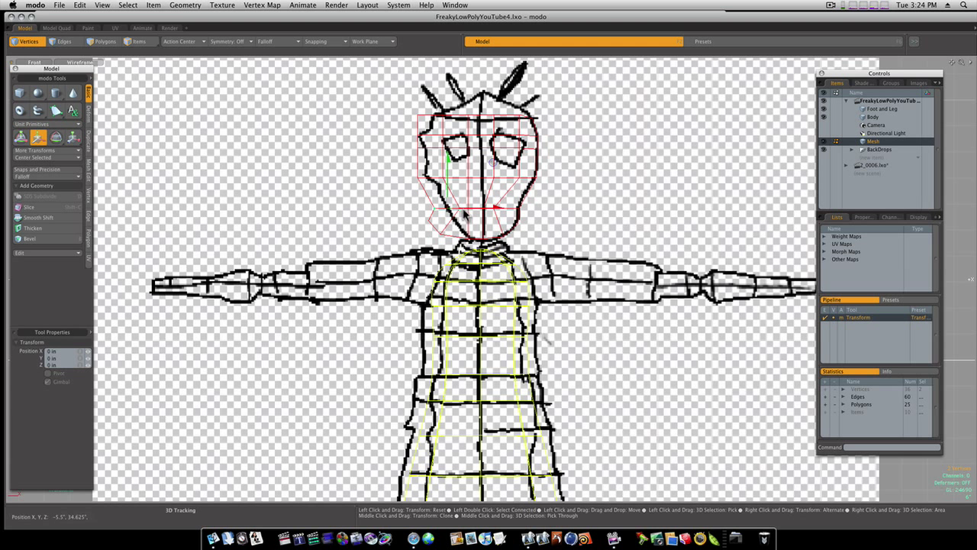
{"action": "key", "text": "space"}
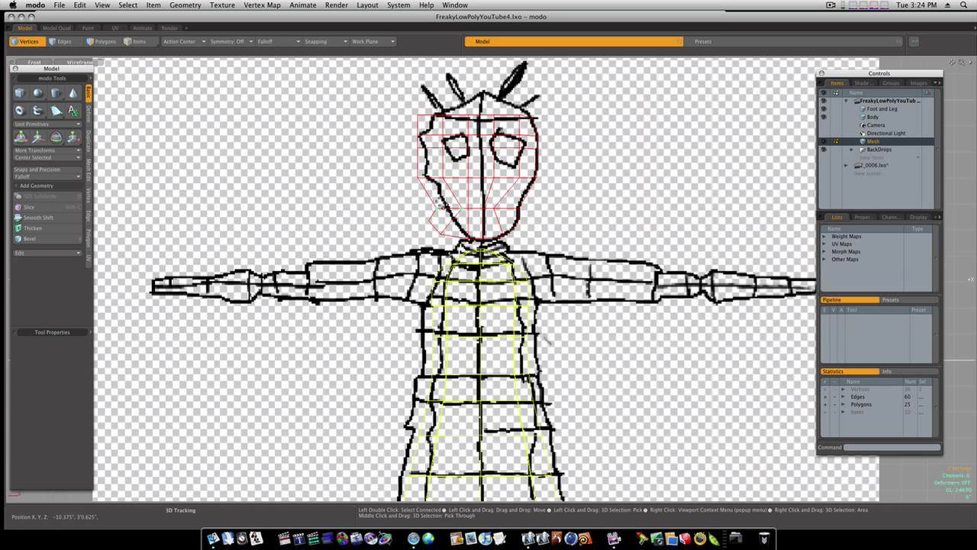
{"action": "right_click_drag", "start_coordinate": [427, 201], "coordinate": [481, 215]}
{"action": "key", "text": "w"}
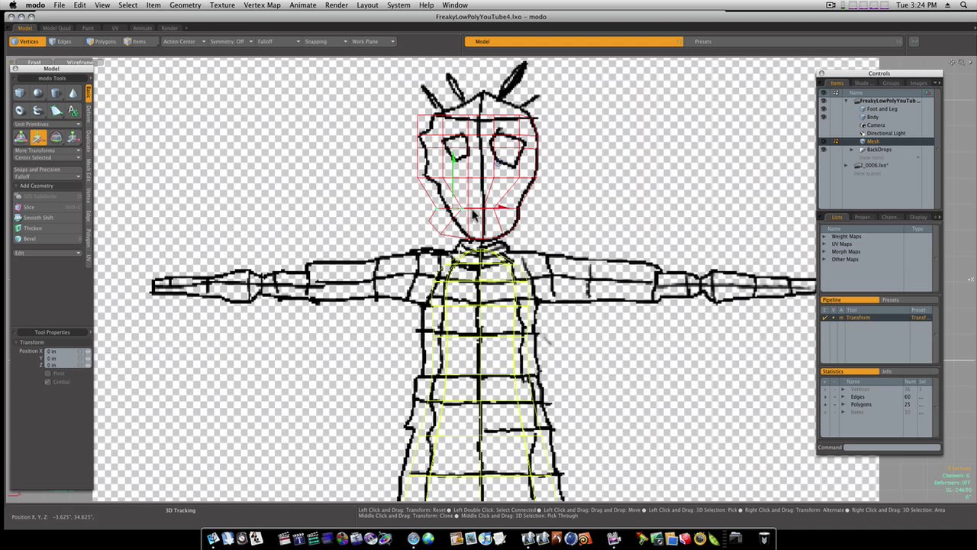
{"action": "left_click_drag", "start_coordinate": [473, 213], "coordinate": [489, 213]}
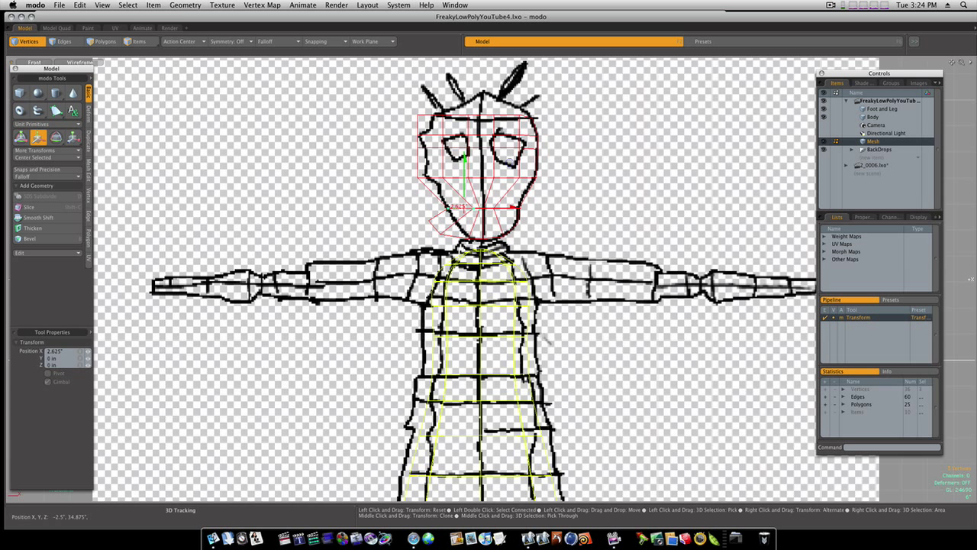
{"action": "key", "text": "space"}
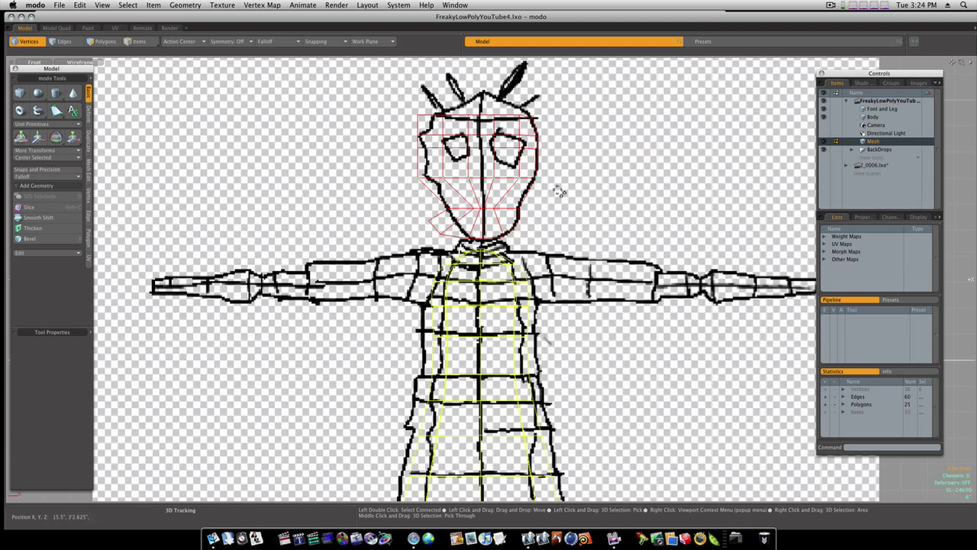
Scale the cheek row of vertices inward to match the width of the sketched face.
{"action": "key", "text": "r"}
{"action": "mouse_move", "coordinate": [534, 182]}
{"action": "left_mouse_down"}
{"action": "mouse_move", "coordinate": [523, 182]}
{"action": "mouse_move", "coordinate": [537, 183]}
{"action": "left_mouse_up"}
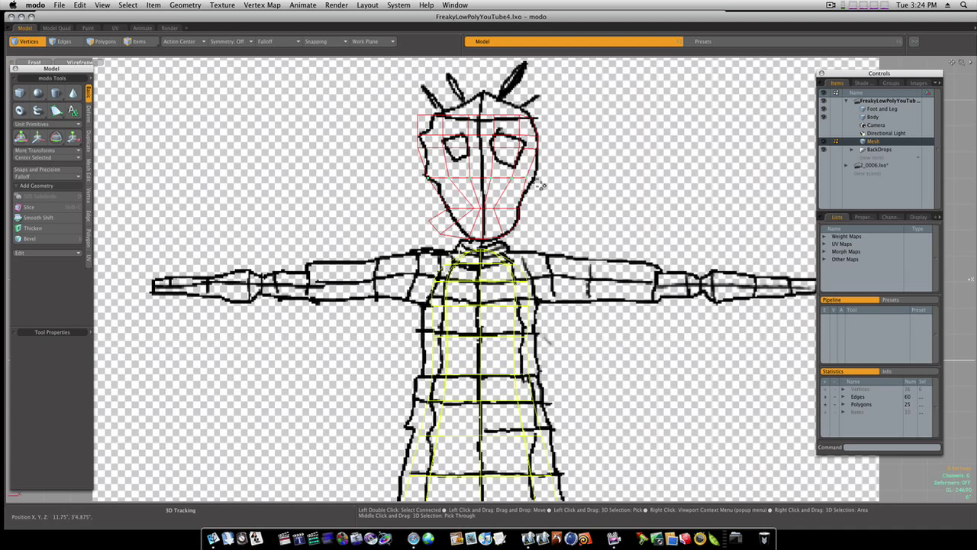
{"action": "key", "text": "w"}
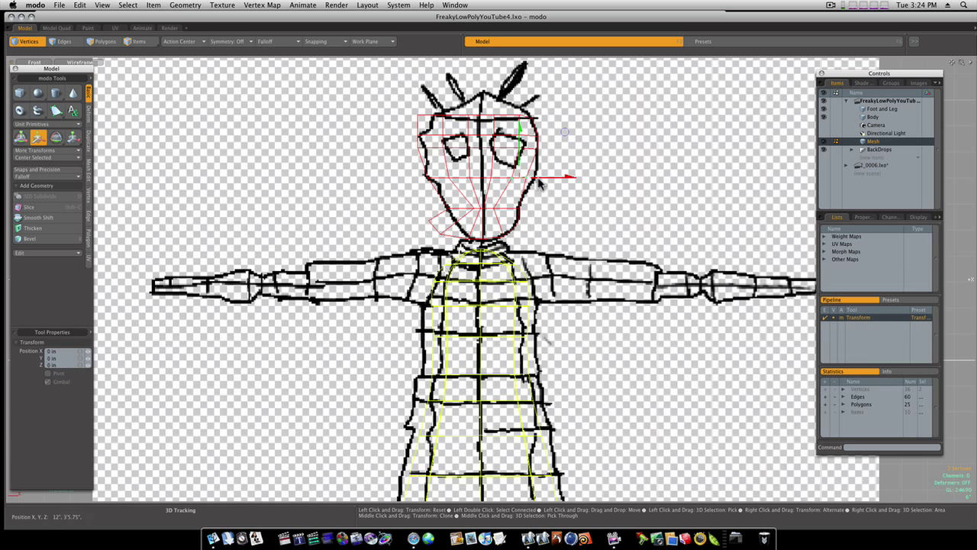
{"action": "key", "text": "space"}
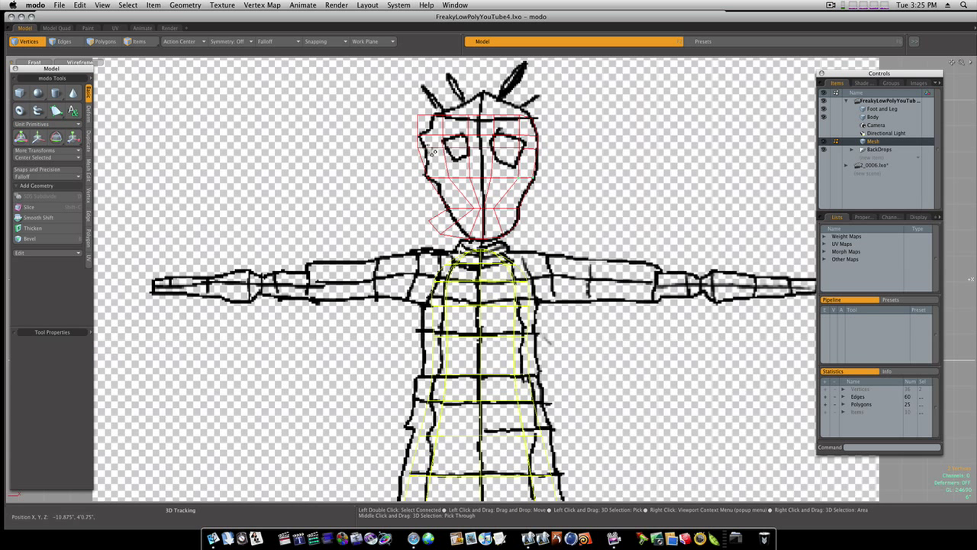
Move the lower left outer eye-level vertex 1.25" in X, and the one above it 2.375" in X and -0.25" in Y.
{"action": "key", "text": "w"}
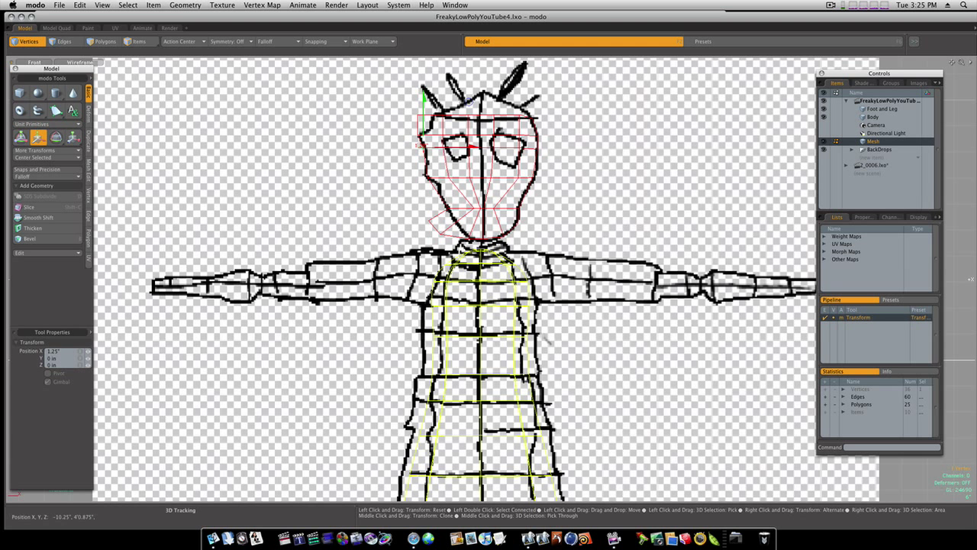
{"action": "key", "text": "space"}
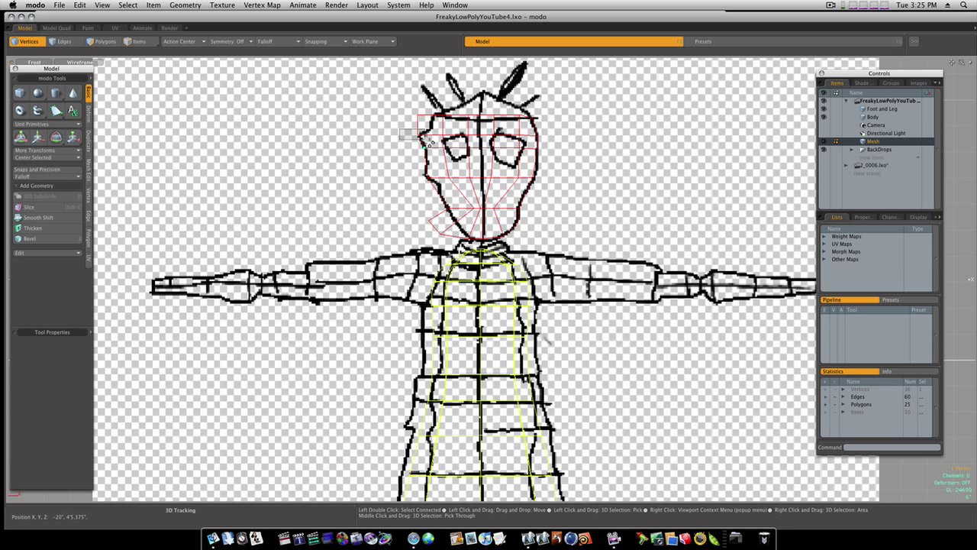
{"action": "key", "text": "w"}
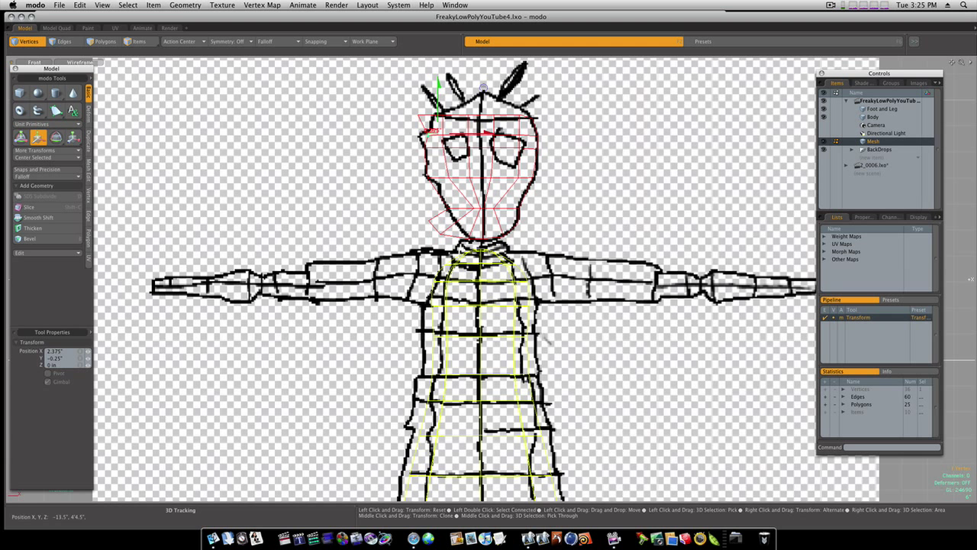
Move the head grid's top-left corner vertex 3.625" in X and -0.5" in Y onto the sketched forehead outline.
{"action": "key", "text": "space"}
{"action": "key", "text": "w"}
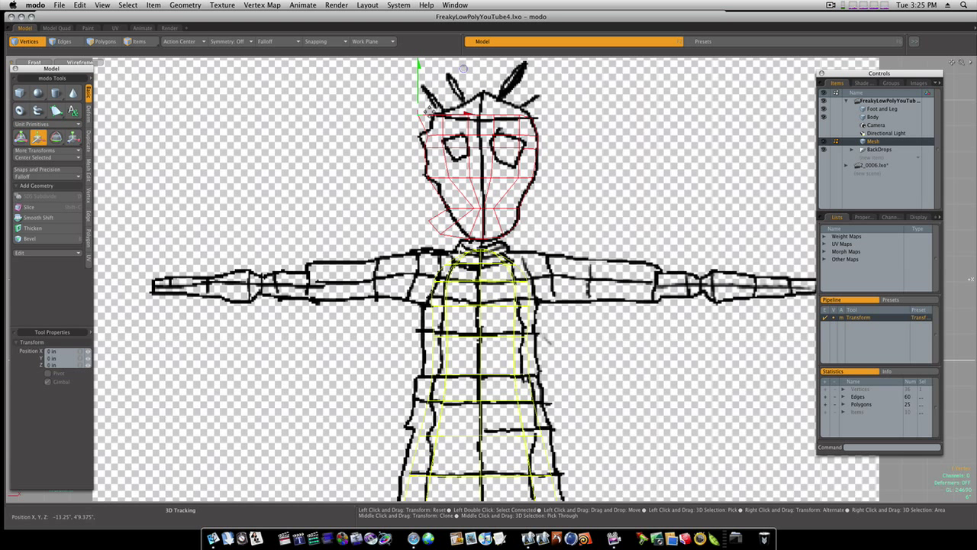
{"action": "left_click_drag", "start_coordinate": [480, 71], "coordinate": [491, 68]}
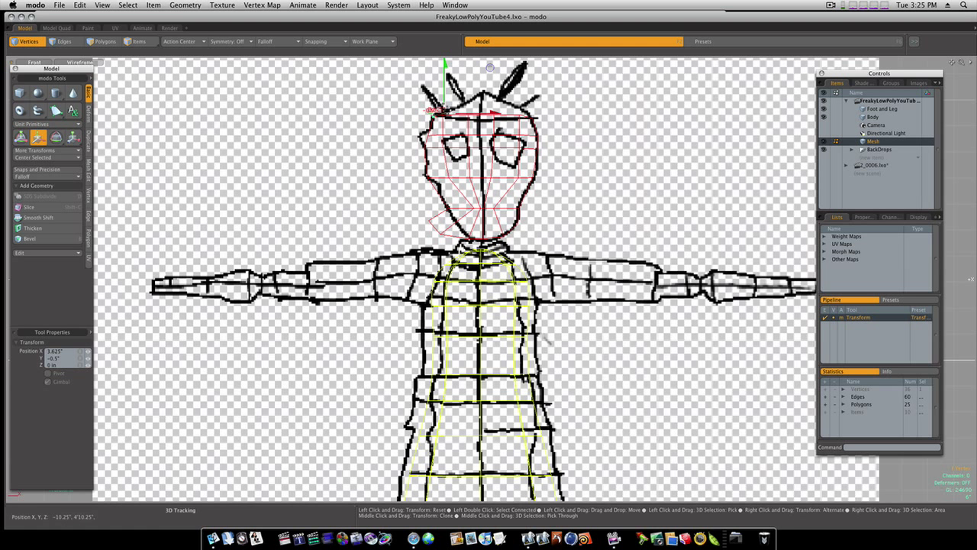
Select the two middle vertices of the top row and move them -1.25" in Y.
{"action": "key", "text": "q"}
{"action": "right_click_drag", "start_coordinate": [451, 105], "coordinate": [503, 124]}
{"action": "key", "text": "w"}
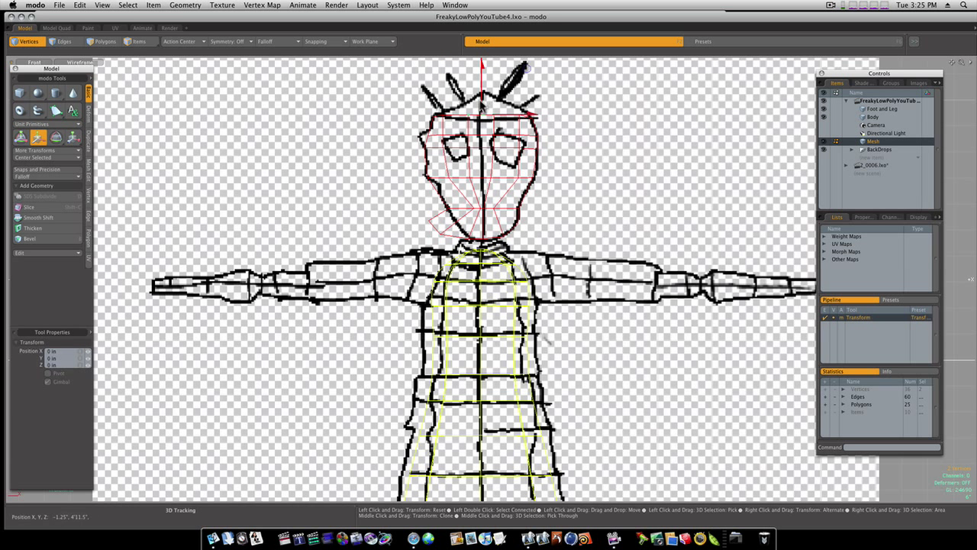
{"action": "left_click_drag", "start_coordinate": [482, 97], "coordinate": [482, 110]}
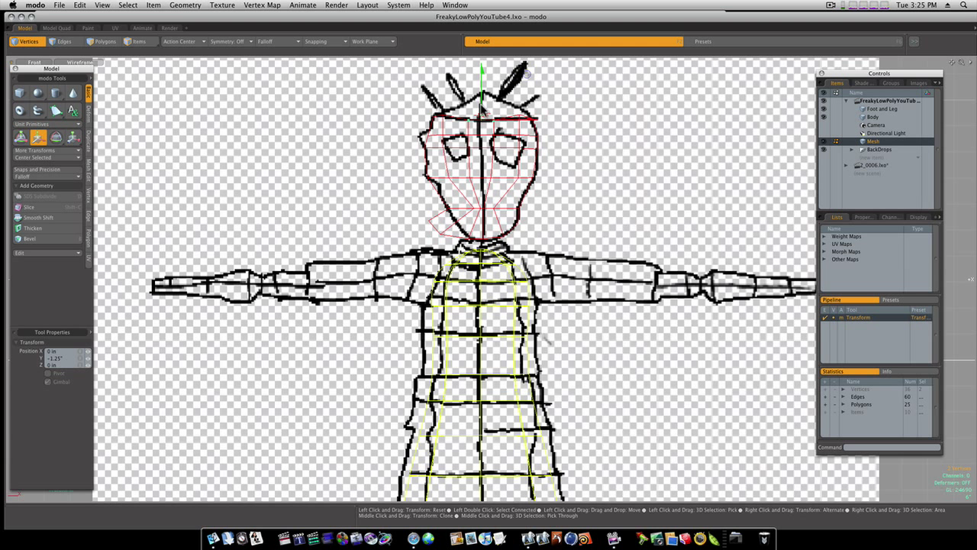
{"action": "key", "text": "q"}
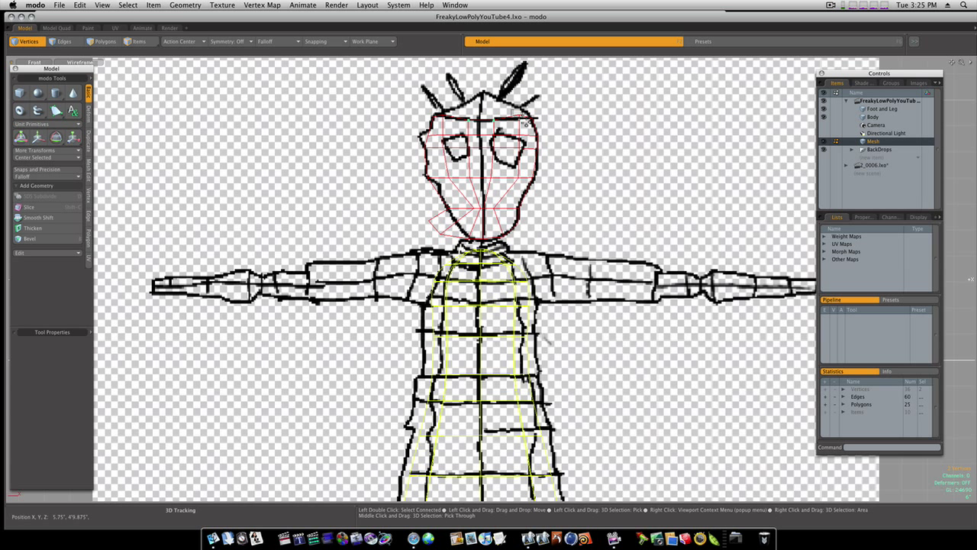
Move the top row's right inner vertex -0.5" in Y and adjust the left inner vertex to match the forehead line.
{"action": "left_click", "coordinate": [524, 121]}
{"action": "key", "text": "w"}
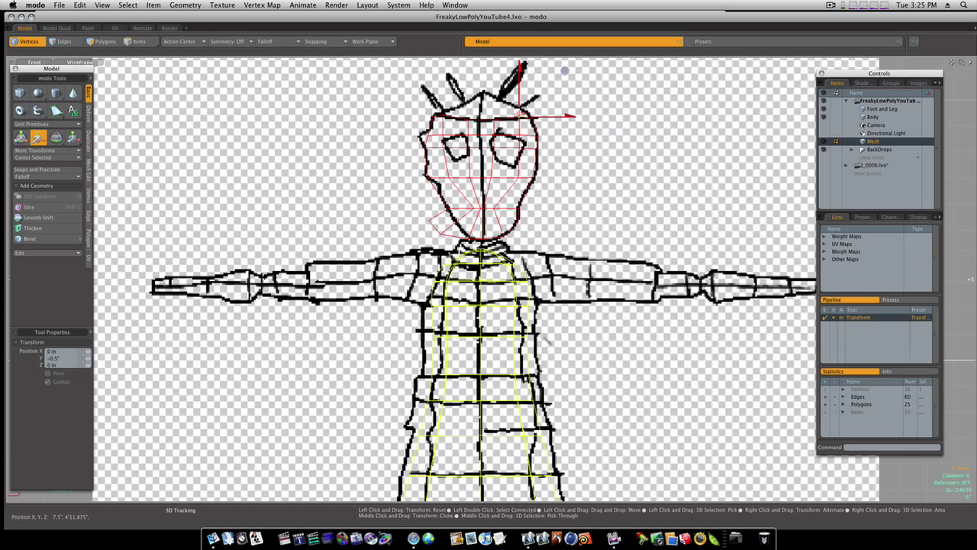
{"action": "key", "text": "q"}
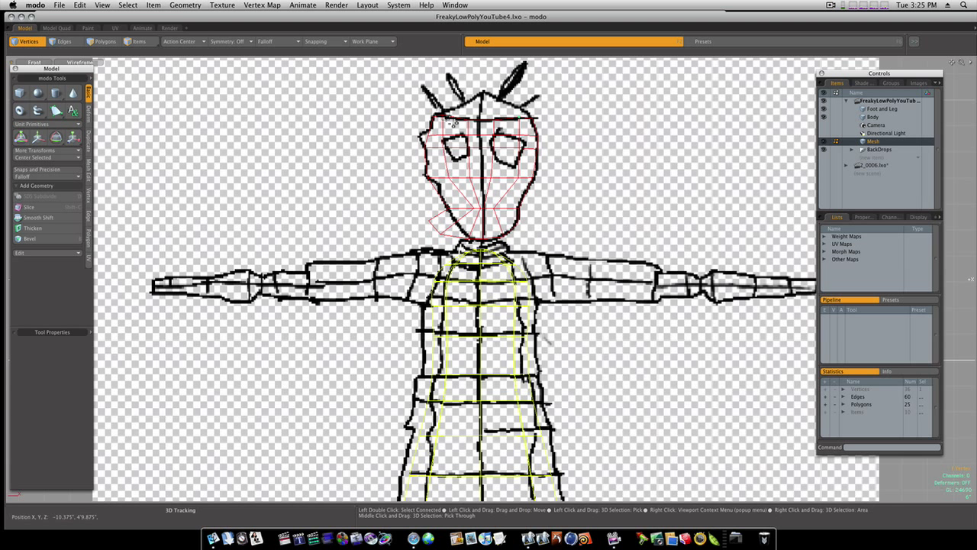
{"action": "key", "text": "w"}
{"action": "key", "text": "q"}
Pull the protruding lower-left jaw vertices inward to the chin outline, finishing with a -0.5" shift in X.
{"action": "right_click_drag", "start_coordinate": [421, 212], "coordinate": [447, 243]}
{"action": "key", "text": "w"}
{"action": "left_click_drag", "start_coordinate": [453, 228], "coordinate": [476, 228]}
{"action": "left_click_drag", "start_coordinate": [503, 182], "coordinate": [503, 177]}
{"action": "key", "text": "space"}
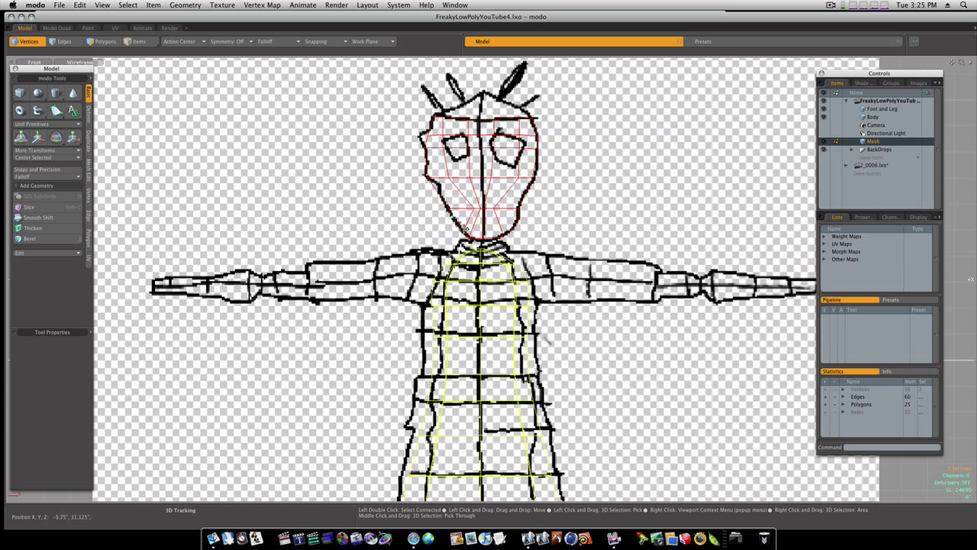
{"action": "key", "text": "w"}
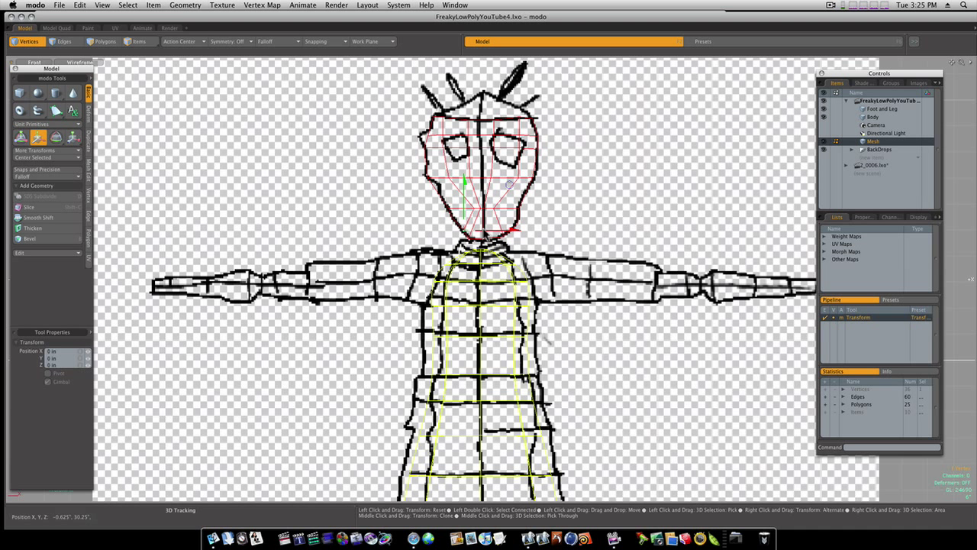
{"action": "left_click_drag", "start_coordinate": [509, 184], "coordinate": [507, 184]}
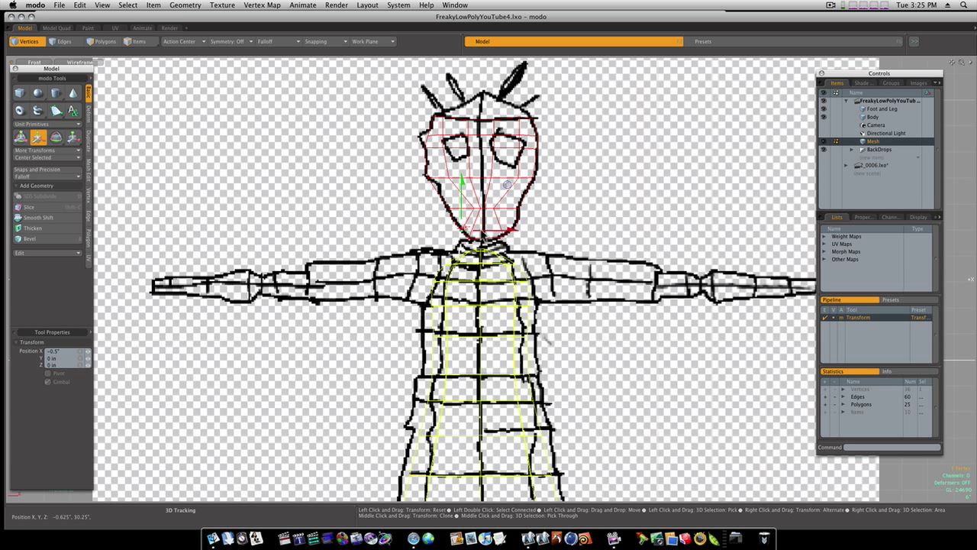
{"action": "key", "text": "space"}
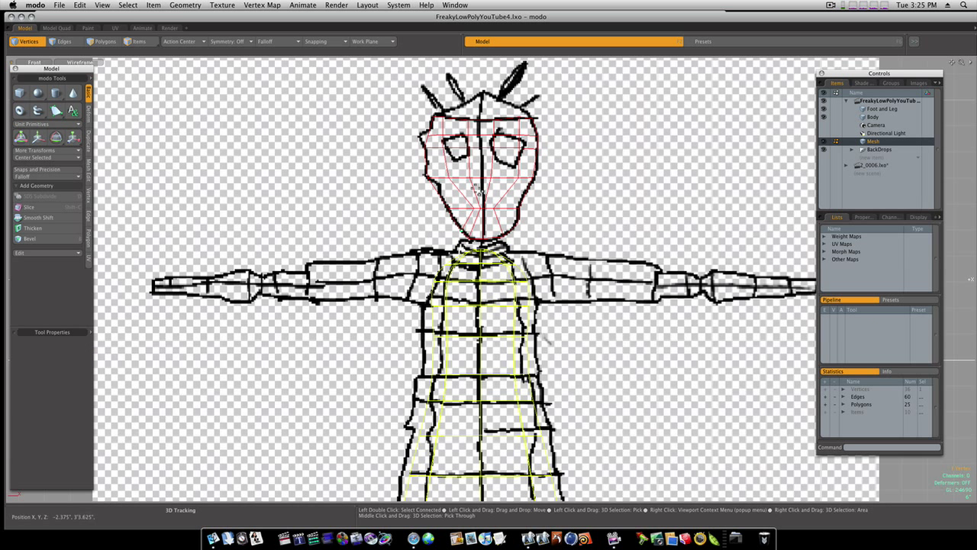
Select the row of polygons across the lower eye level and loop slice it once at 50%.
{"action": "key", "text": "3"}
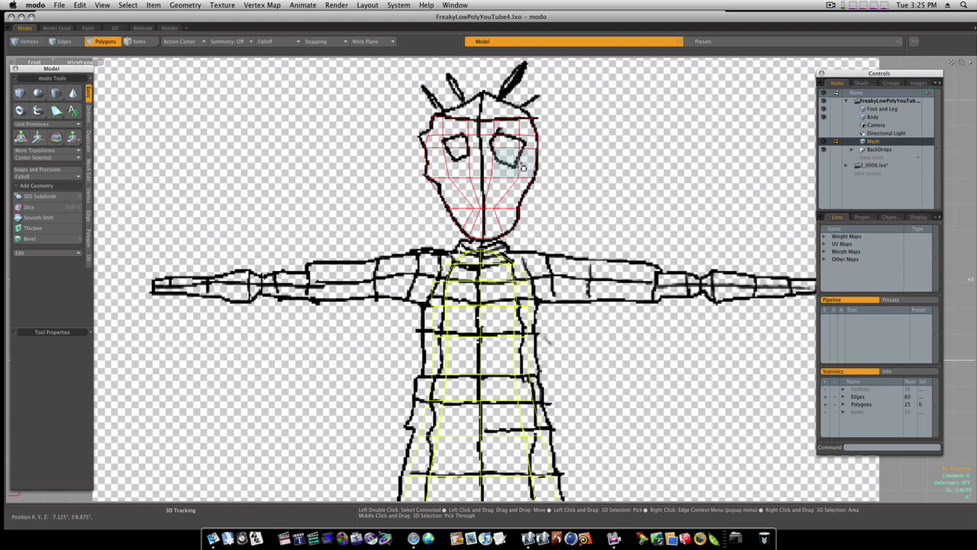
{"action": "key", "text": "Up"}
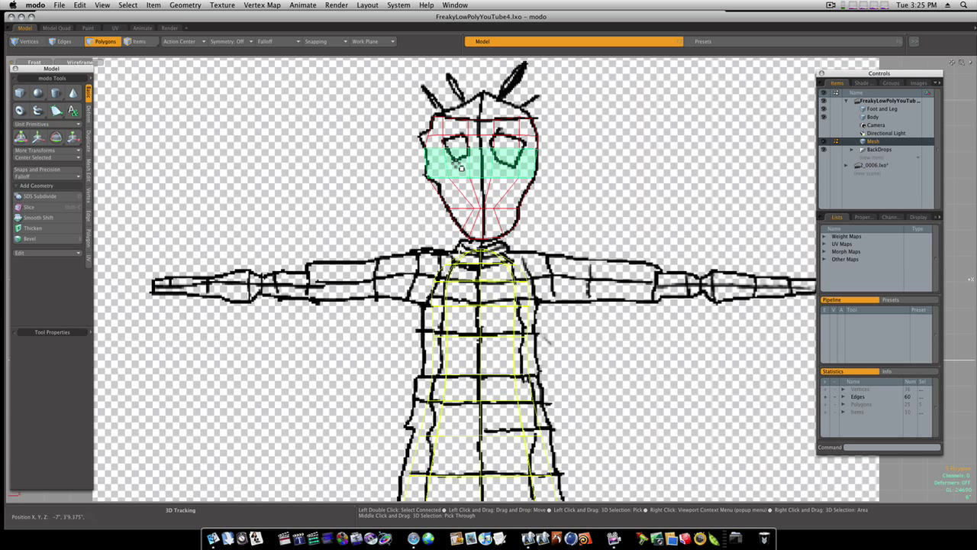
{"action": "key", "text": "alt+c"}
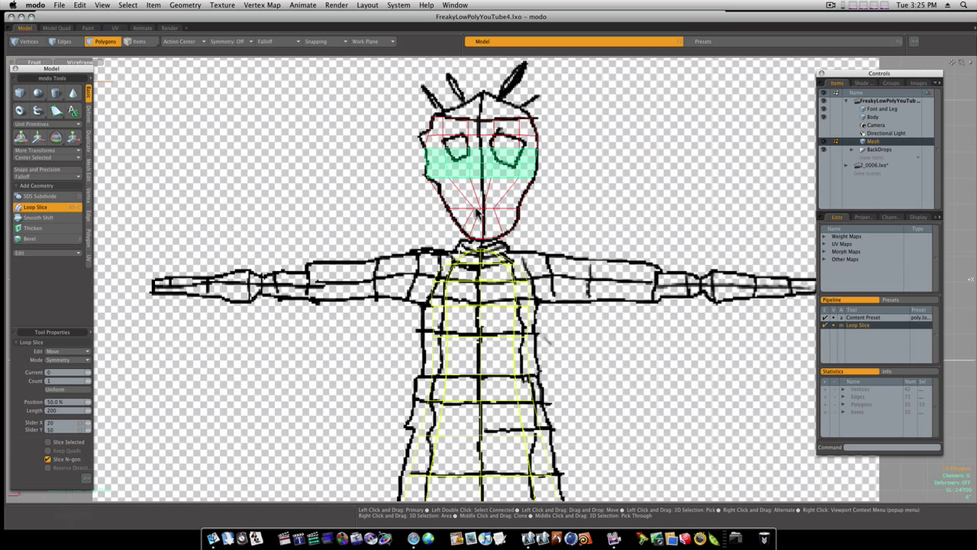
{"action": "key", "text": "space"}
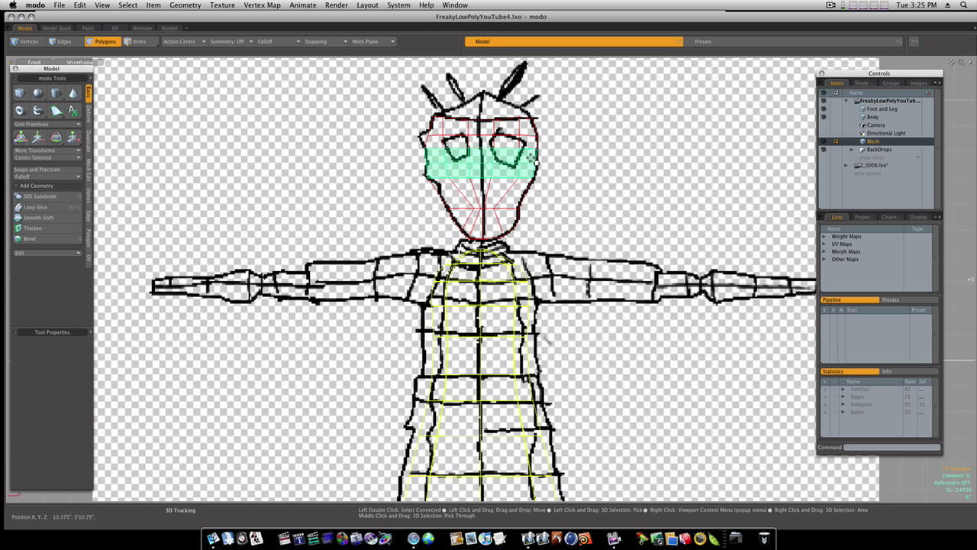
Loop slice the row of cheek polygons below the eyes once at 50%, and clear the polygon selection.
{"action": "mouse_move", "coordinate": [556, 175]}
{"action": "left_mouse_down"}
{"action": "mouse_move", "coordinate": [515, 195]}
{"action": "mouse_move", "coordinate": [457, 195]}
{"action": "left_mouse_up"}
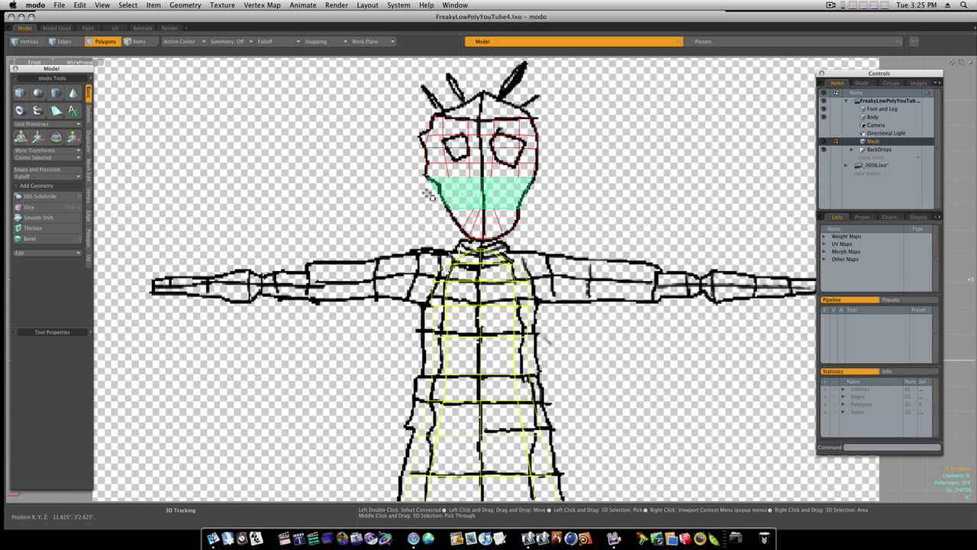
{"action": "key", "text": "alt+c"}
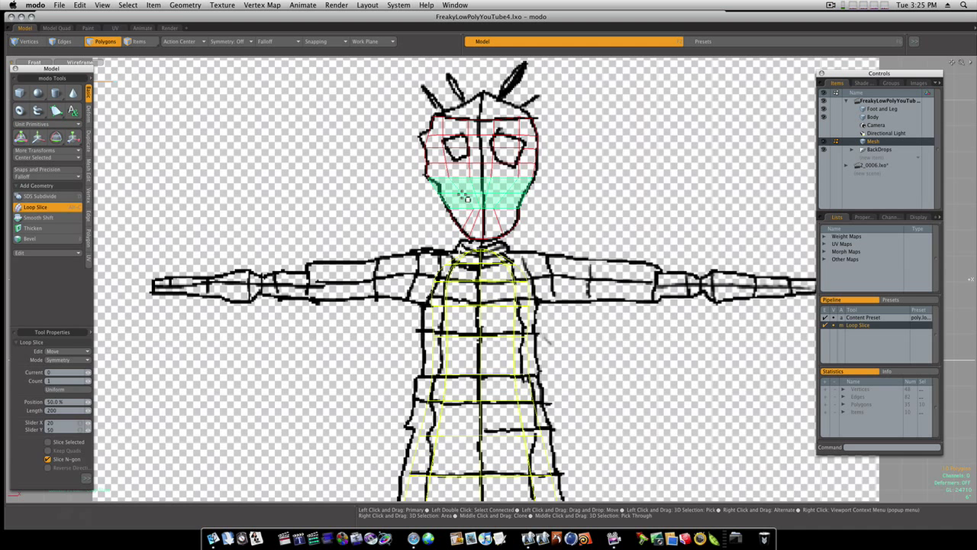
{"action": "key", "text": "space"}
{"action": "left_click", "coordinate": [611, 175]}
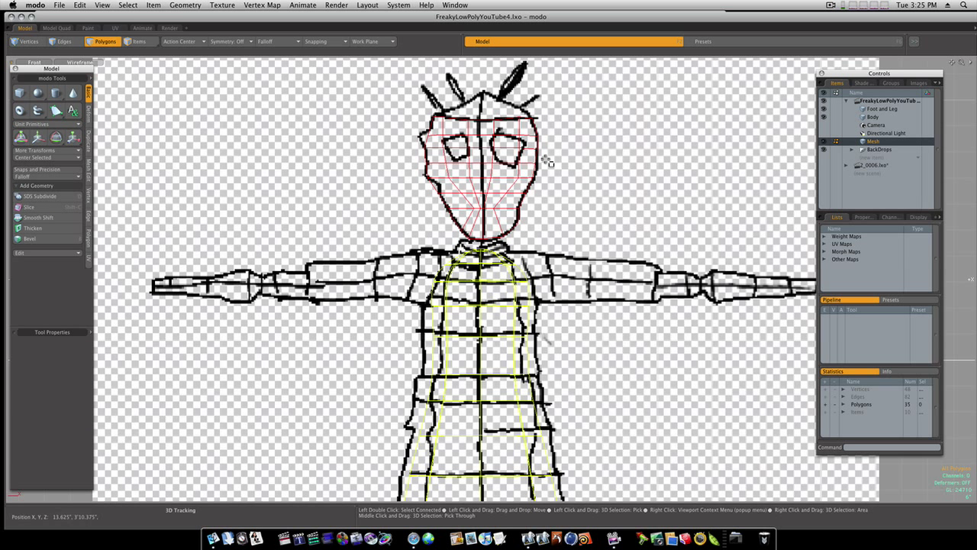
Fit the vertices beside the left eye's outer edge to its outline, moving the middle one 0.875" in X and -0.625" in Y.
{"action": "key", "text": "space"}
{"action": "key", "text": "space"}
{"action": "key", "text": "space"}
{"action": "key", "text": "space"}
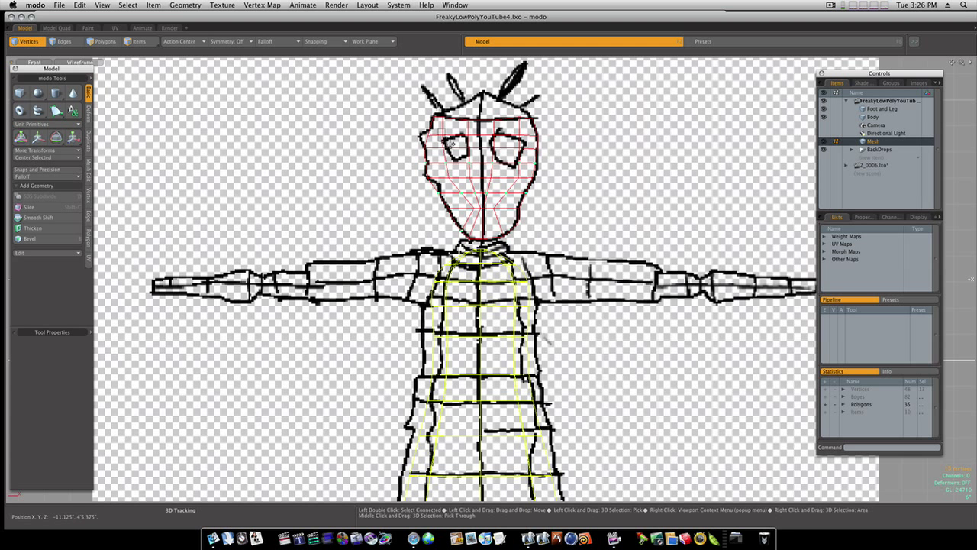
{"action": "key", "text": "w"}
{"action": "left_click_drag", "start_coordinate": [454, 133], "coordinate": [454, 129]}
{"action": "key", "text": "space"}
{"action": "key", "text": "w"}
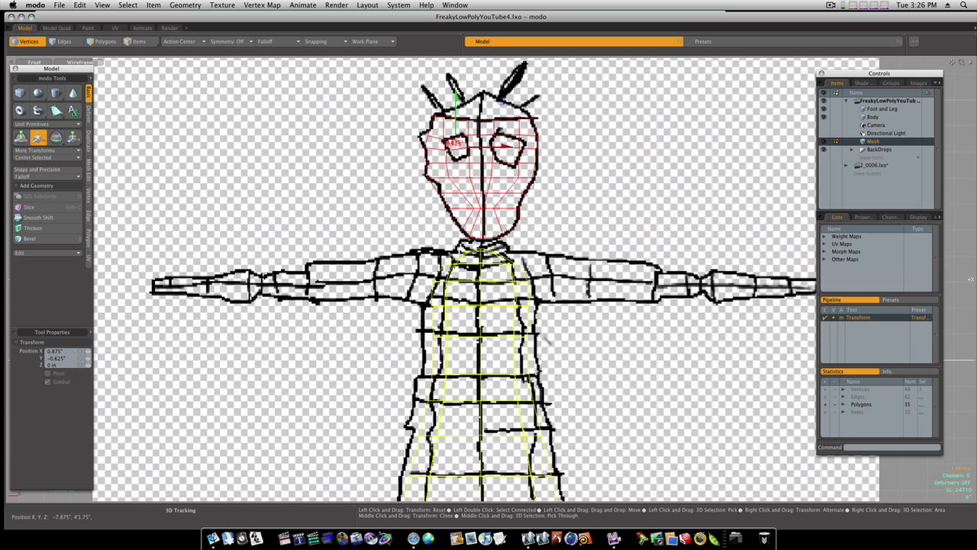
{"action": "key", "text": "space"}
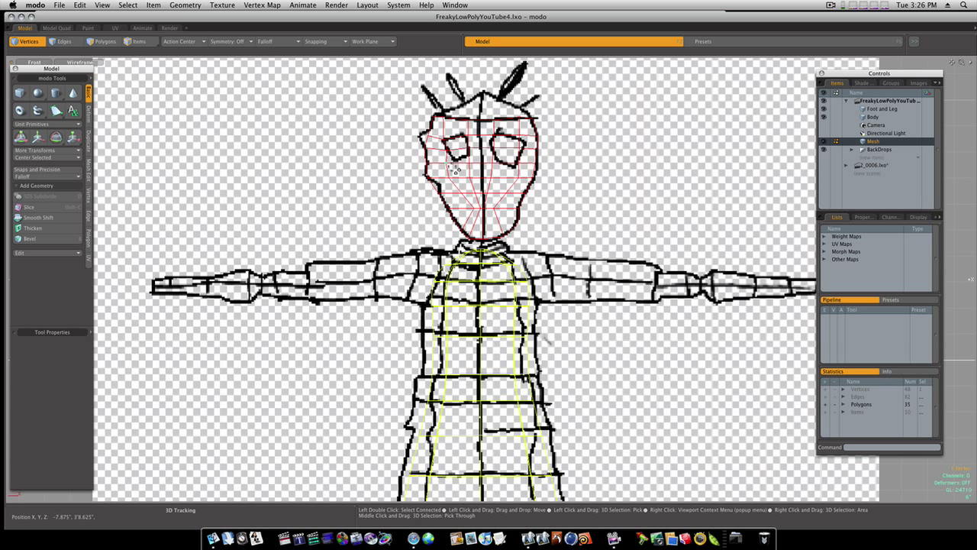
{"action": "key", "text": "w"}
{"action": "left_click_drag", "start_coordinate": [455, 169], "coordinate": [455, 159]}
{"action": "key", "text": "space"}
Fit the left eye's inner vertices, moving the upper one 0.375" in Y and the lower one -0.125" in X and 1.375" in Y.
{"action": "key", "text": "w"}
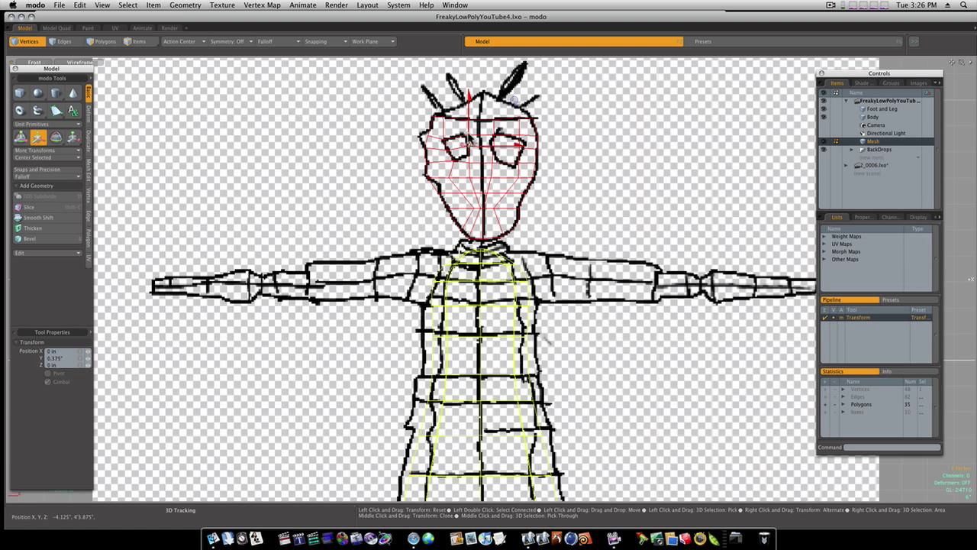
{"action": "key", "text": "space"}
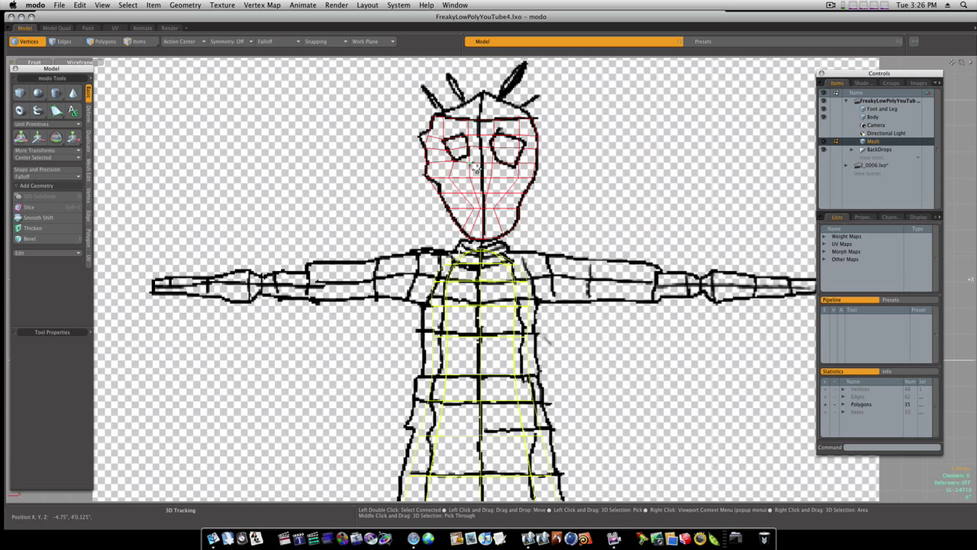
{"action": "key", "text": "w"}
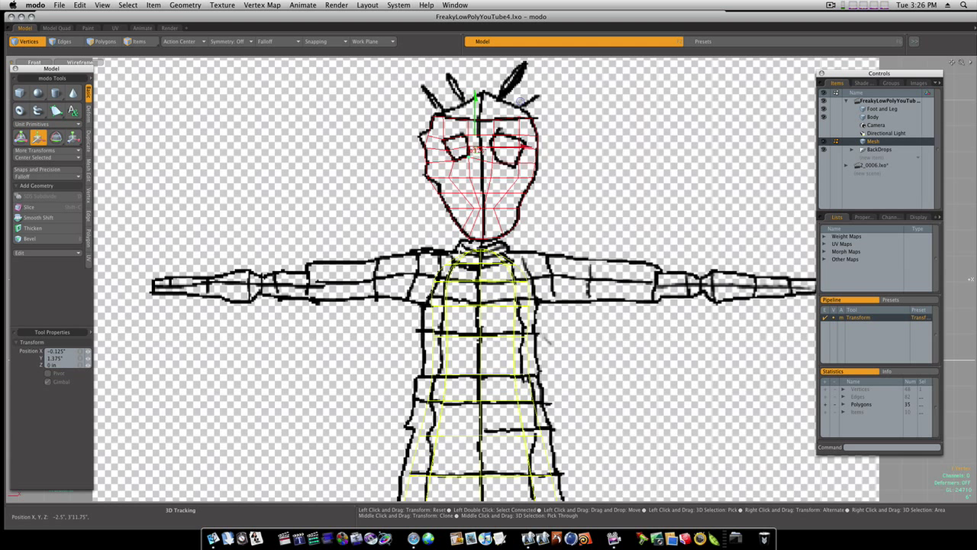
{"action": "key", "text": "space"}
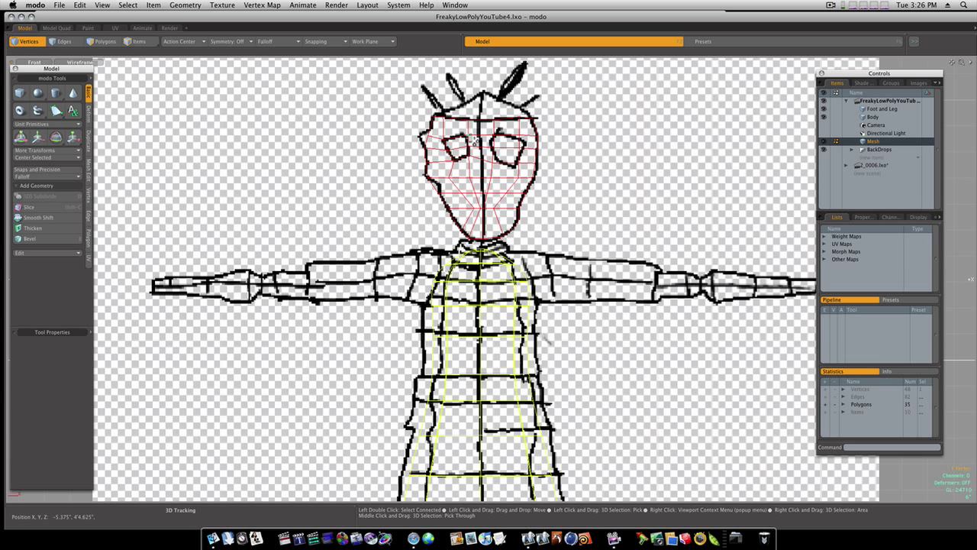
{"action": "key", "text": "w"}
{"action": "key", "text": "space"}
Fit the right eye's upper vertices to its outline, moving the outer one 0.875" in X and -1.375" in Y.
{"action": "key", "text": "w"}
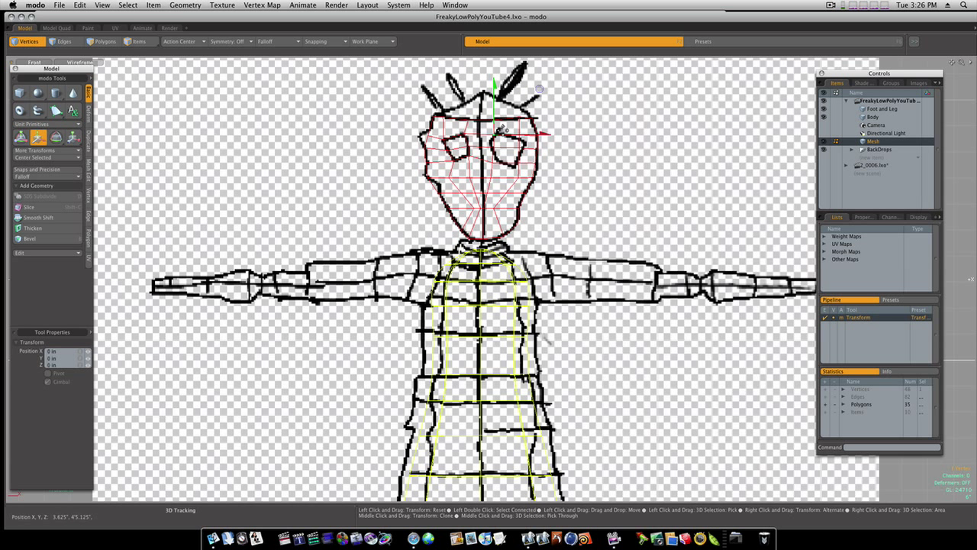
{"action": "key", "text": "space"}
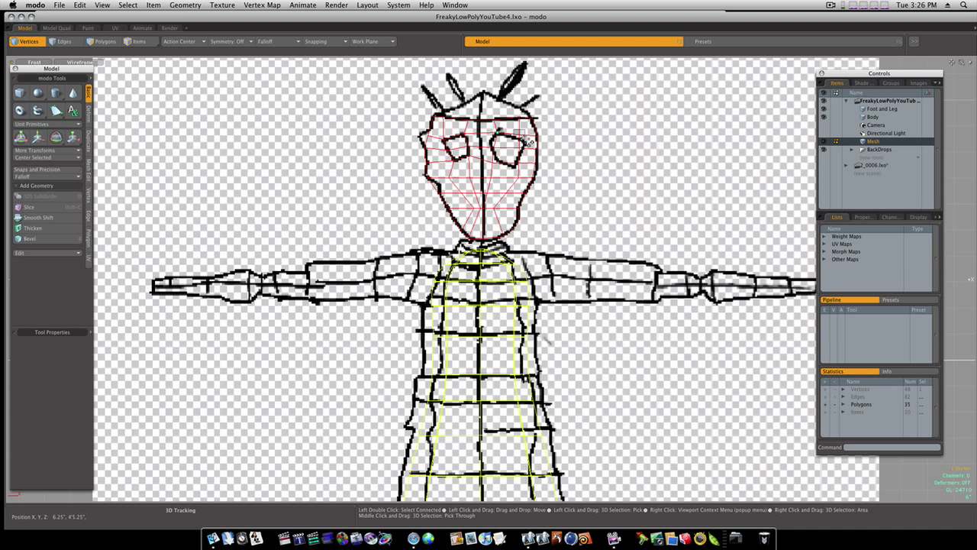
{"action": "key", "text": "w"}
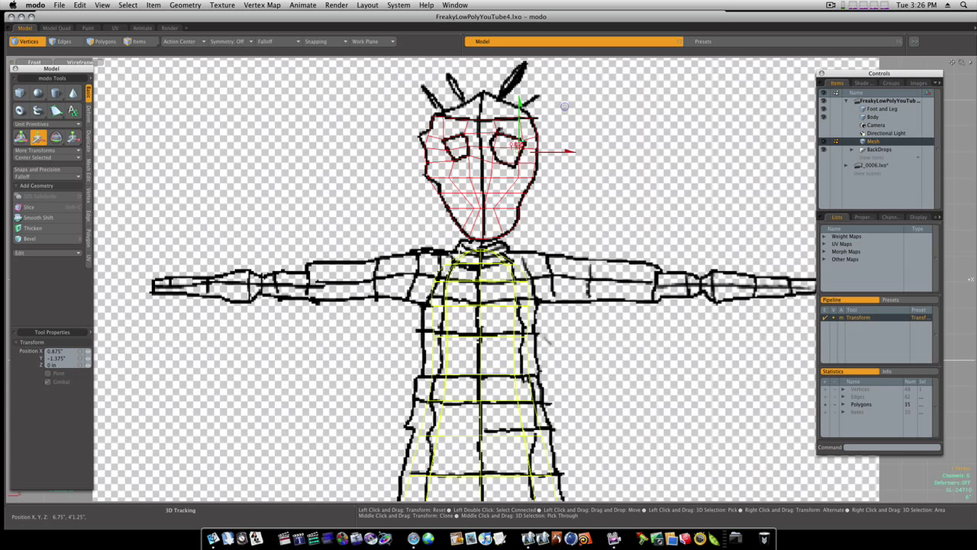
{"action": "key", "text": "space"}
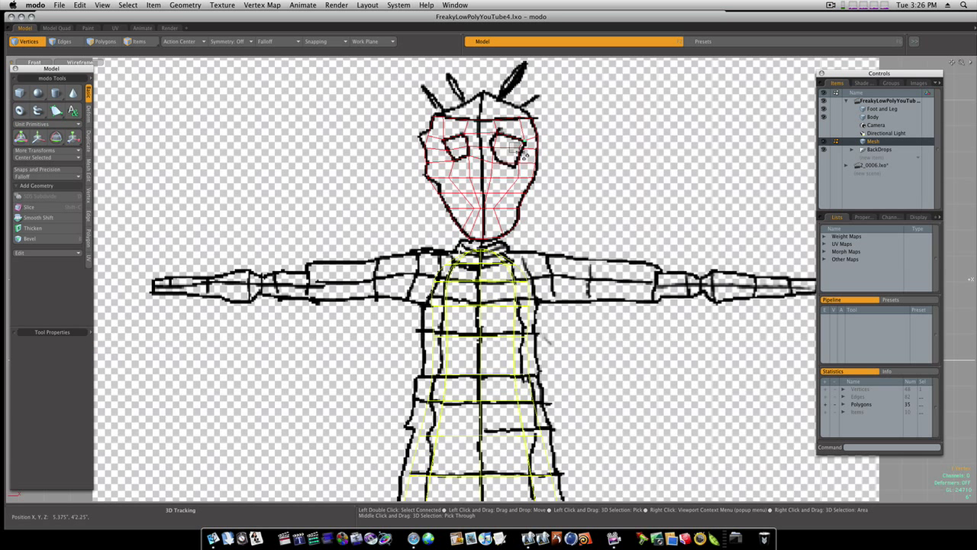
Adjust the right eye's middle and lower outer vertices to follow the sketched eye outline.
{"action": "key", "text": "w"}
{"action": "key", "text": "space"}
{"action": "key", "text": "w"}
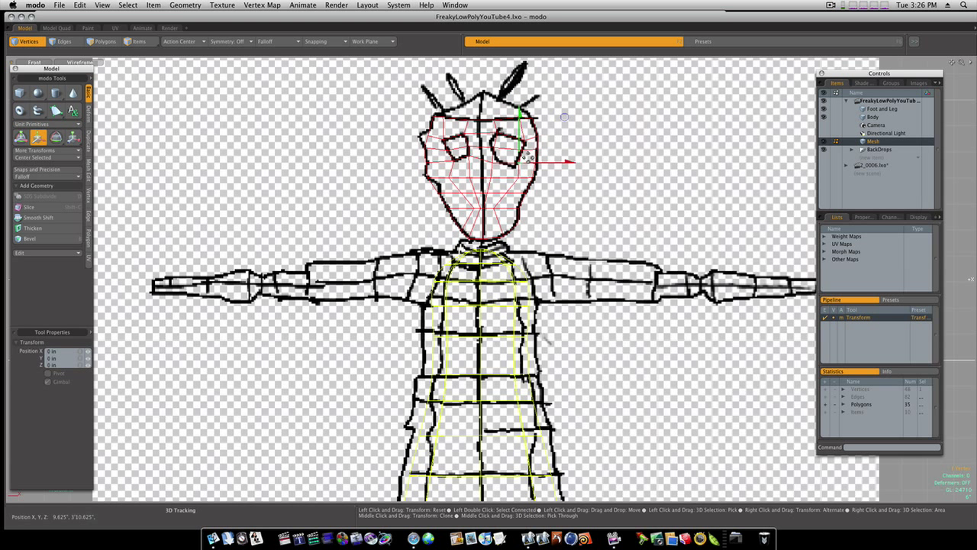
{"action": "key", "text": "space"}
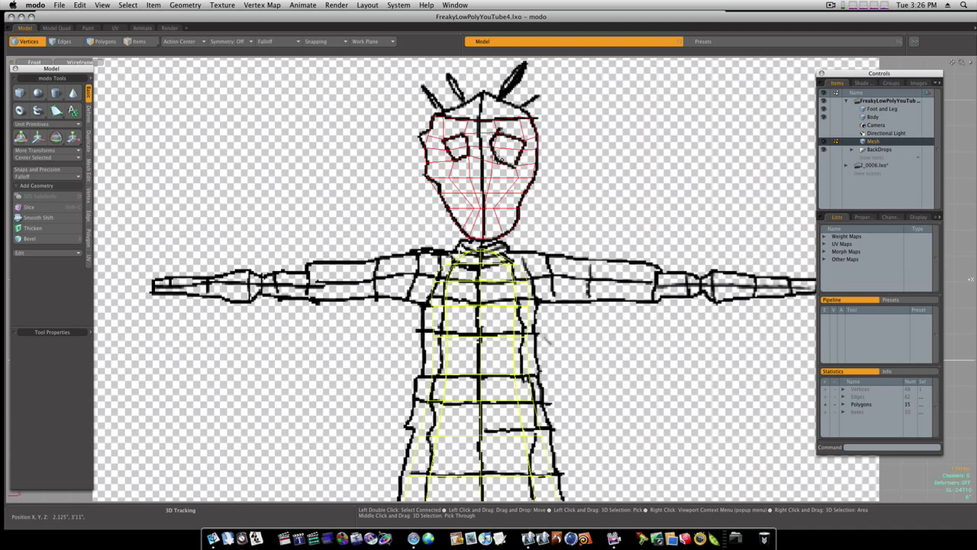
Move the right eye's lower inner vertex 0.375", 0.125" in X, Y and the one above it -0.75", 0.375", then return to polygon selection.
{"action": "key", "text": "w"}
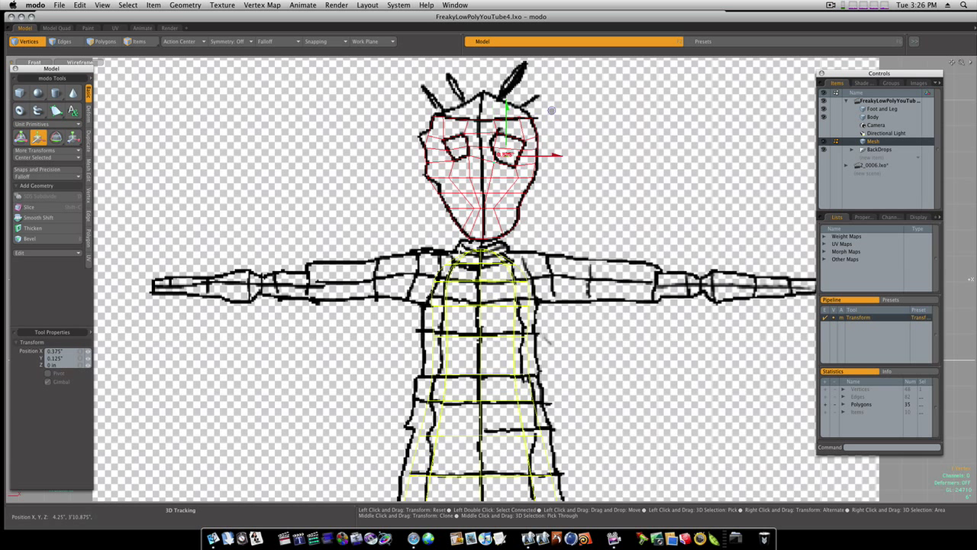
{"action": "key", "text": "space"}
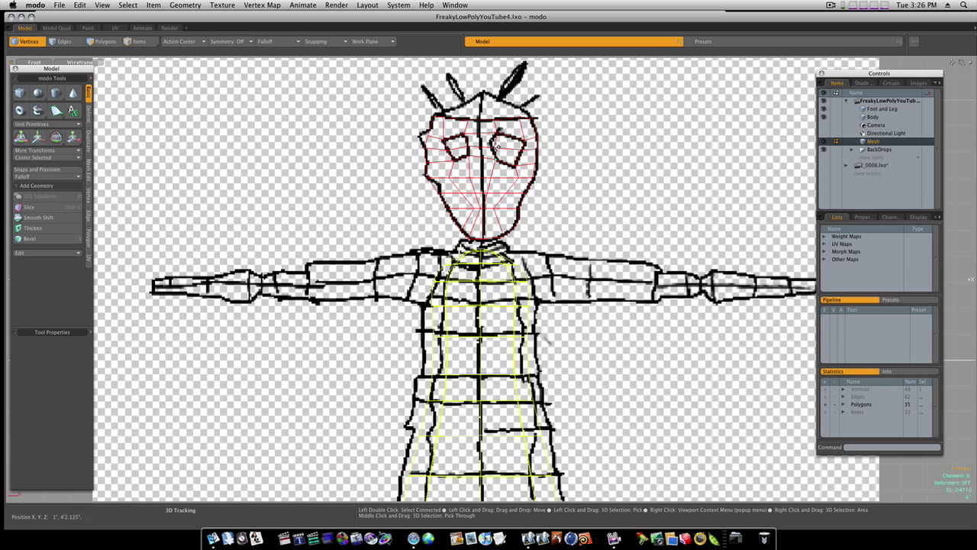
{"action": "key", "text": "w"}
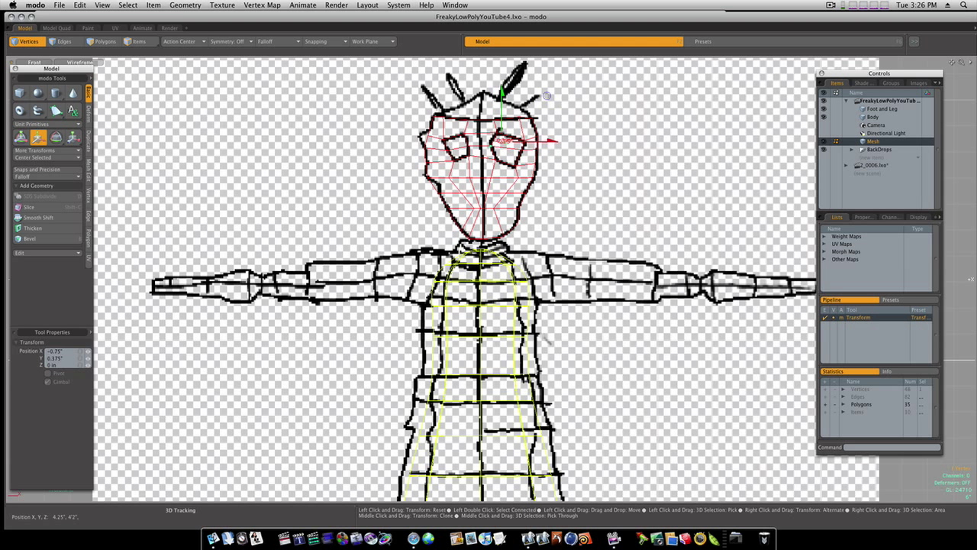
{"action": "key", "text": "space"}
{"action": "key", "text": "3"}
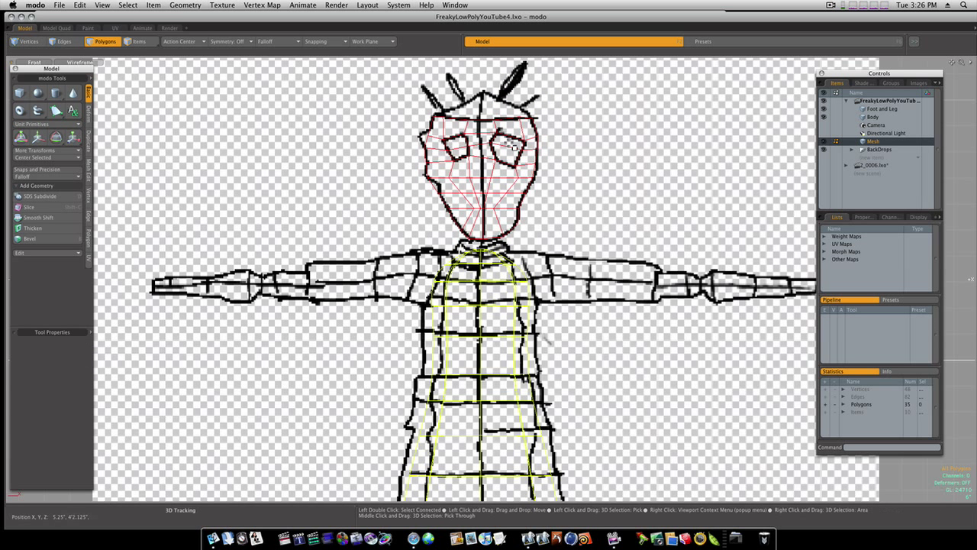
Delete the two eye polygons from the face mesh to open the eye holes.
{"action": "left_click", "coordinate": [514, 145]}
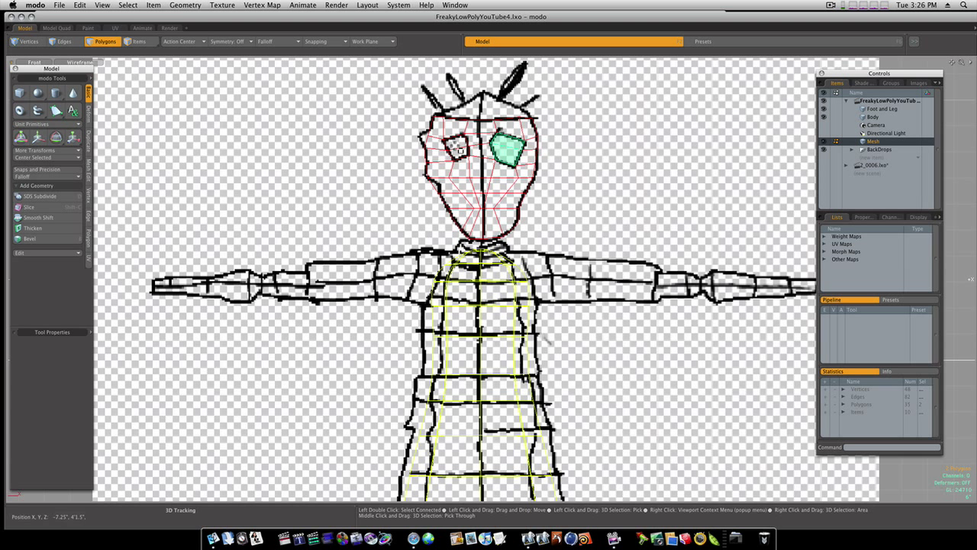
{"action": "left_click", "coordinate": [456, 148], "text": "shift"}
{"action": "key", "text": "Delete"}
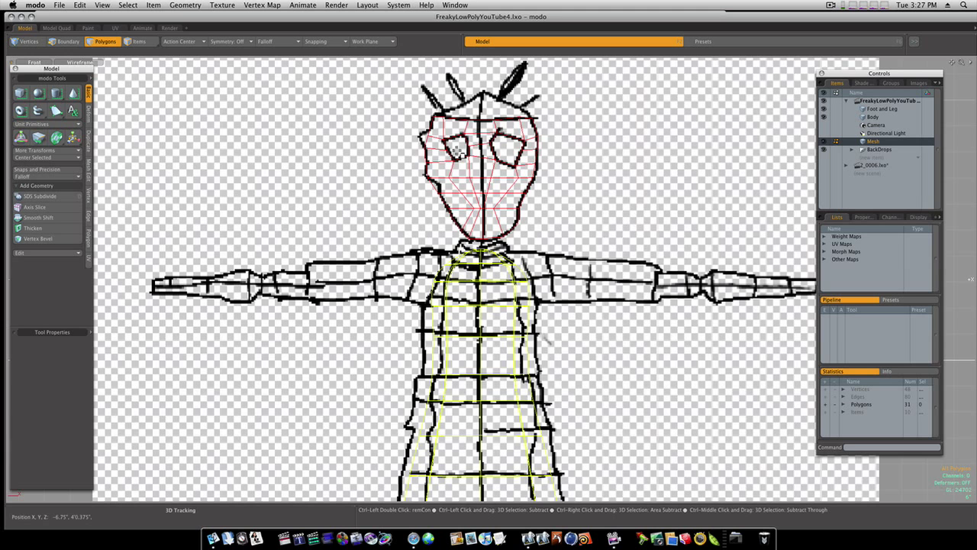
Hide the backdrops in the perspective view and shade the viewport with Advanced OpenGL.
{"action": "key", "text": "ctrl+space"}
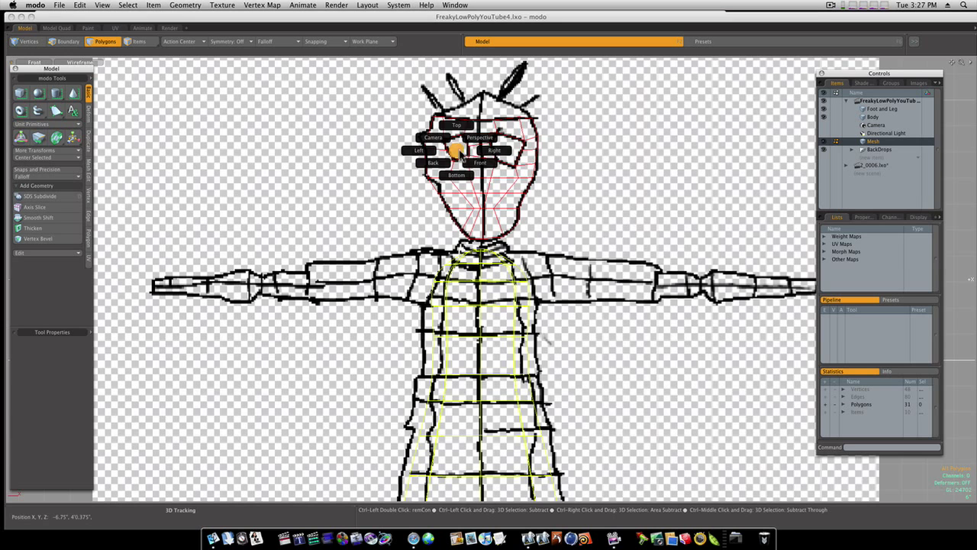
{"action": "left_click", "coordinate": [477, 142]}
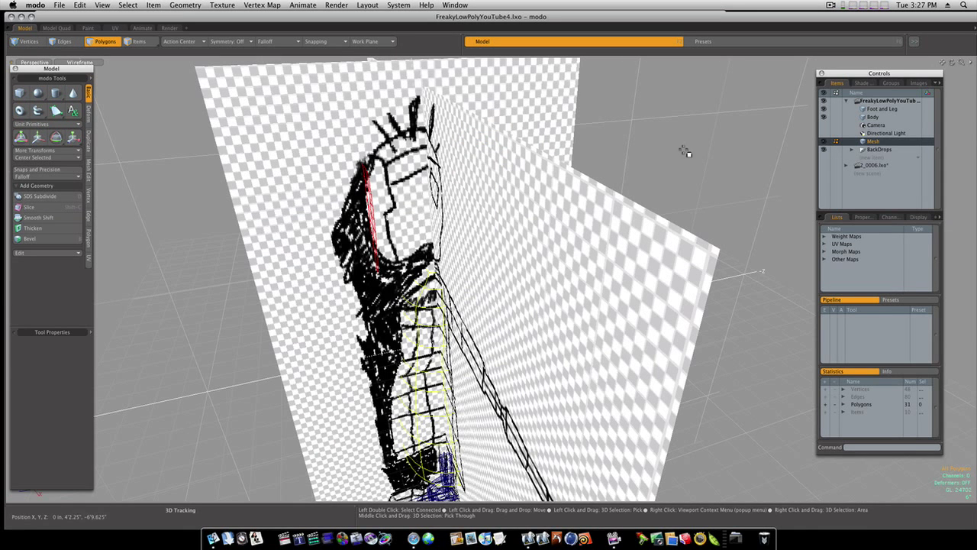
{"action": "left_click", "coordinate": [824, 149]}
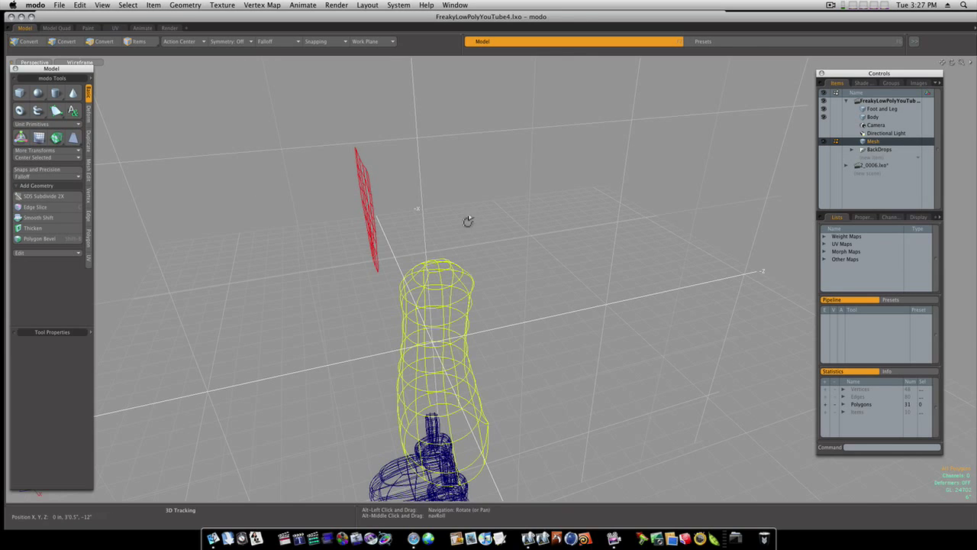
{"action": "left_click_drag", "start_coordinate": [468, 221], "coordinate": [527, 200], "text": "alt"}
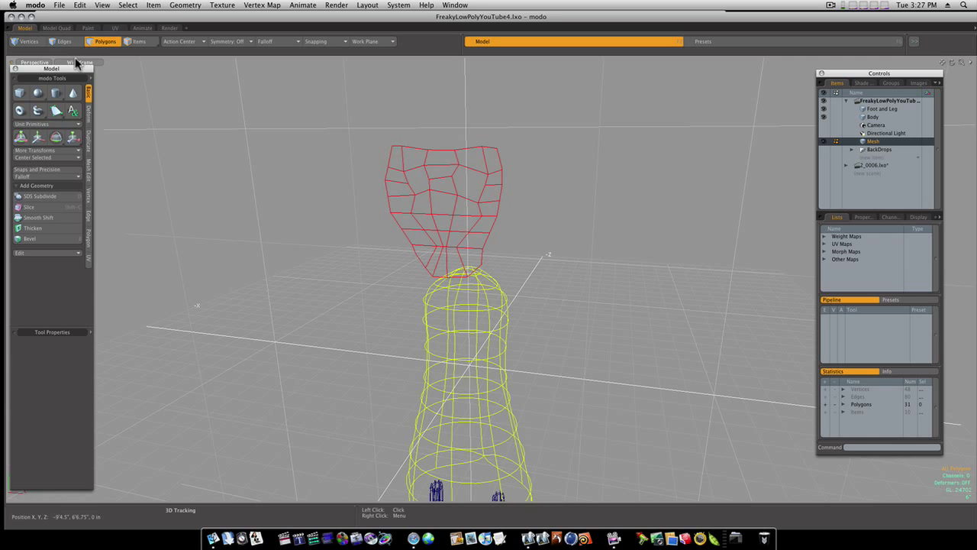
{"action": "left_click", "coordinate": [76, 63]}
{"action": "left_click", "coordinate": [82, 106]}
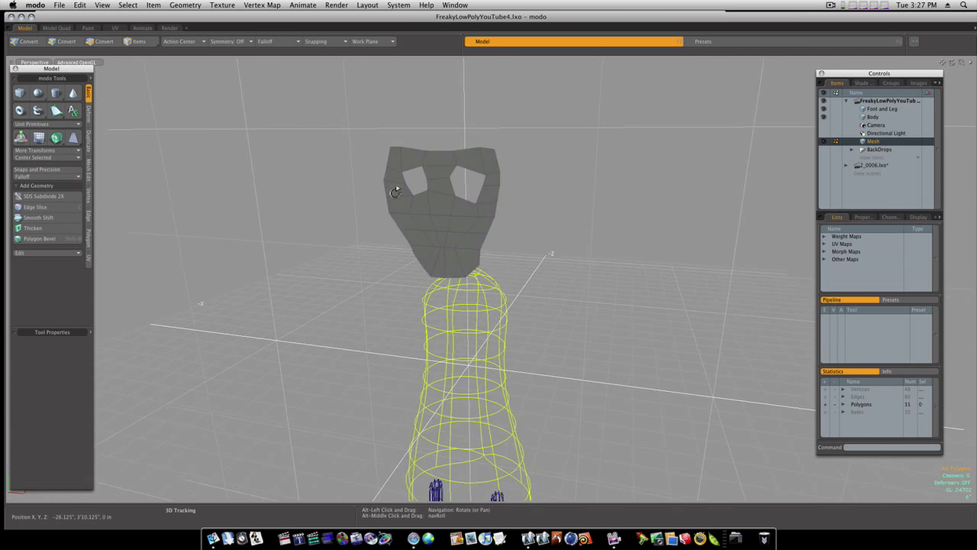
{"action": "mouse_move", "coordinate": [395, 192]}
{"action": "left_mouse_down", "text": "alt"}
{"action": "mouse_move", "coordinate": [375, 186]}
{"action": "mouse_move", "coordinate": [406, 194]}
{"action": "left_mouse_up", "text": "alt"}
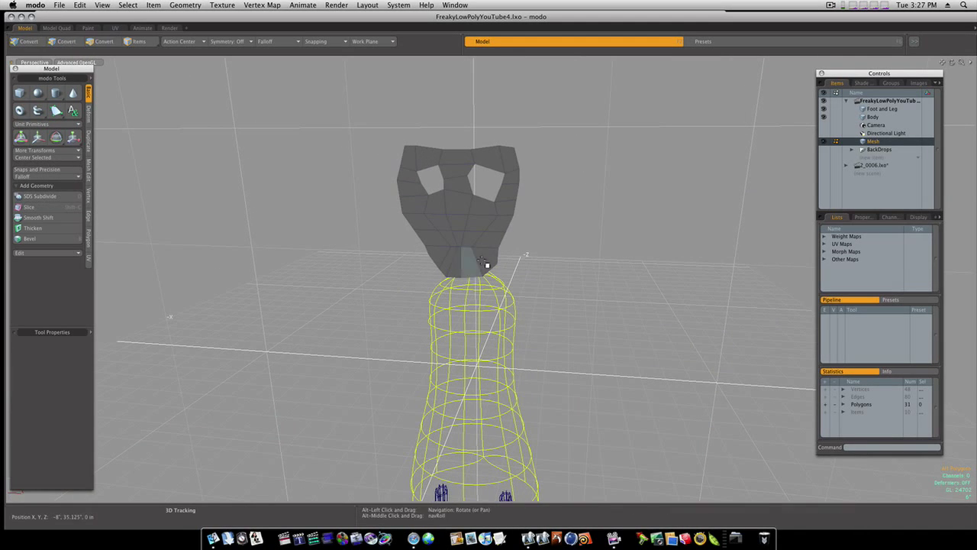
Move the central vertex just above the chin edge -1" in X.
{"action": "key", "text": "1"}
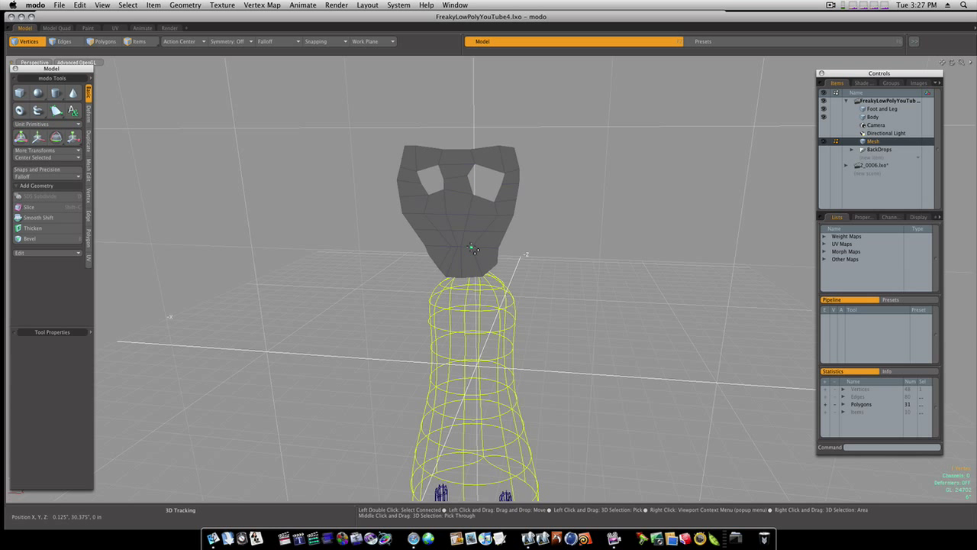
{"action": "key", "text": "w"}
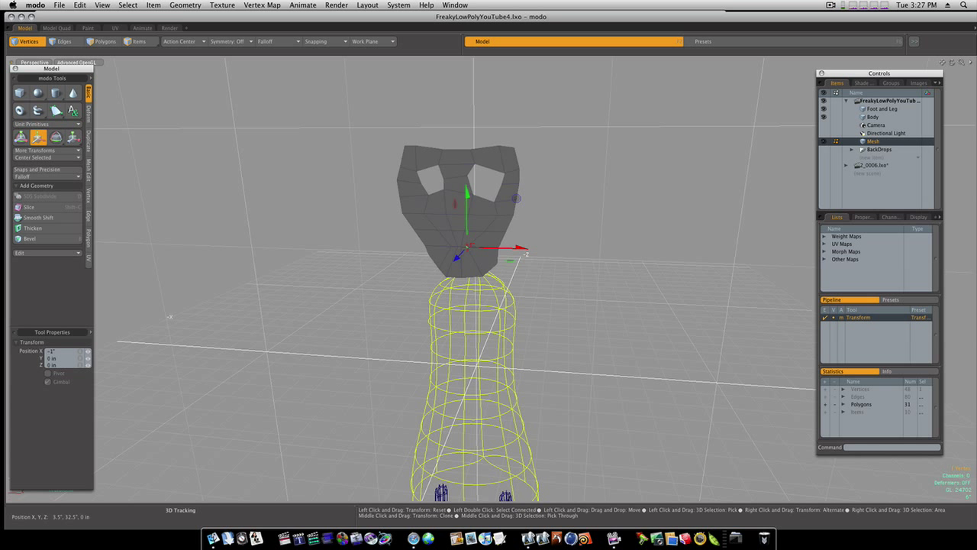
{"action": "key", "text": "space"}
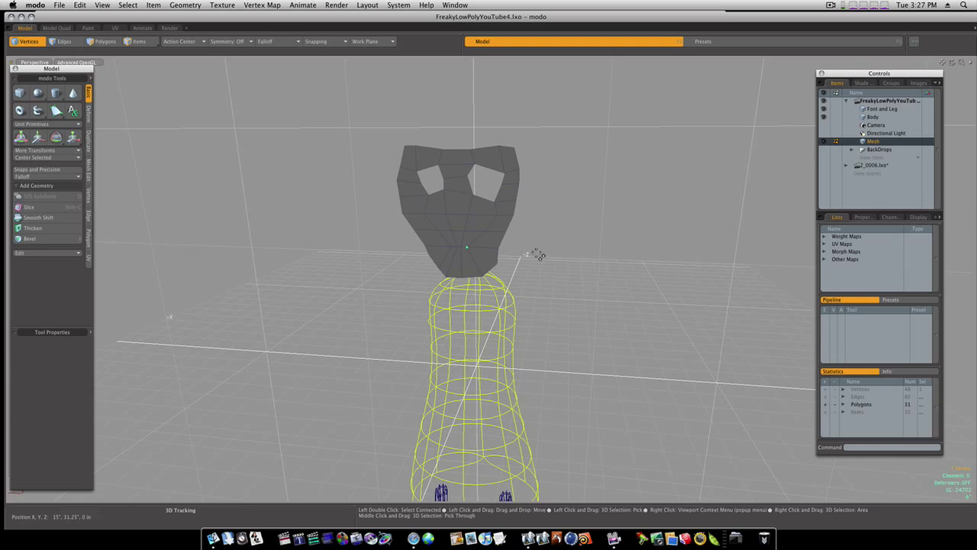
{"action": "left_click_drag", "start_coordinate": [534, 252], "coordinate": [489, 267], "text": "alt"}
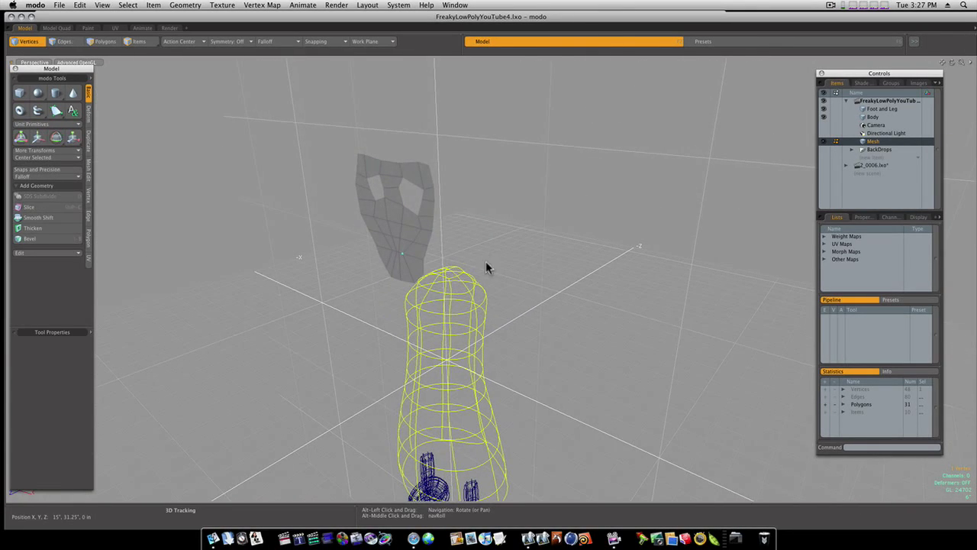
Place a radial falloff on the face in the front view, centred at about X -0.75", Y 3'5.125" and sized about 15.875" by 17.875".
{"action": "key", "text": "ctrl+space"}
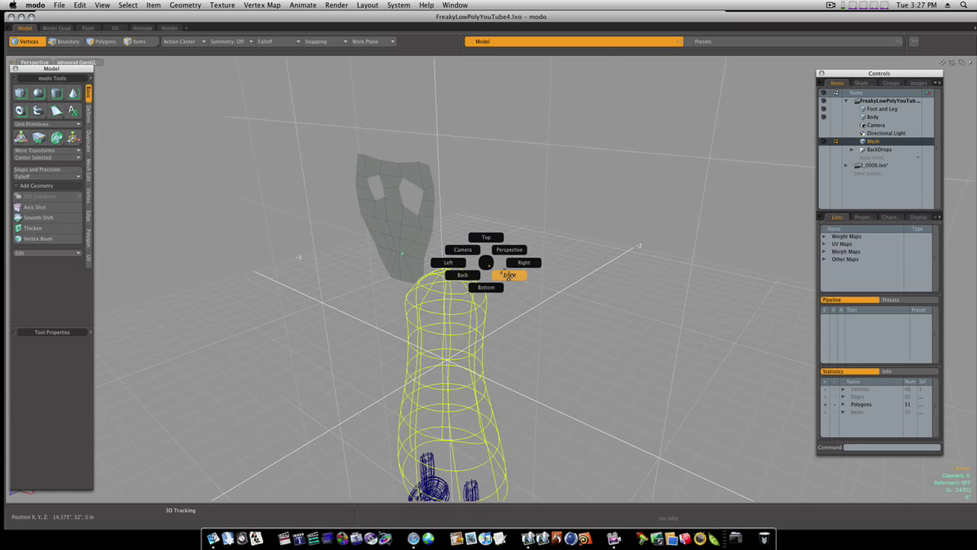
{"action": "left_click", "coordinate": [509, 275]}
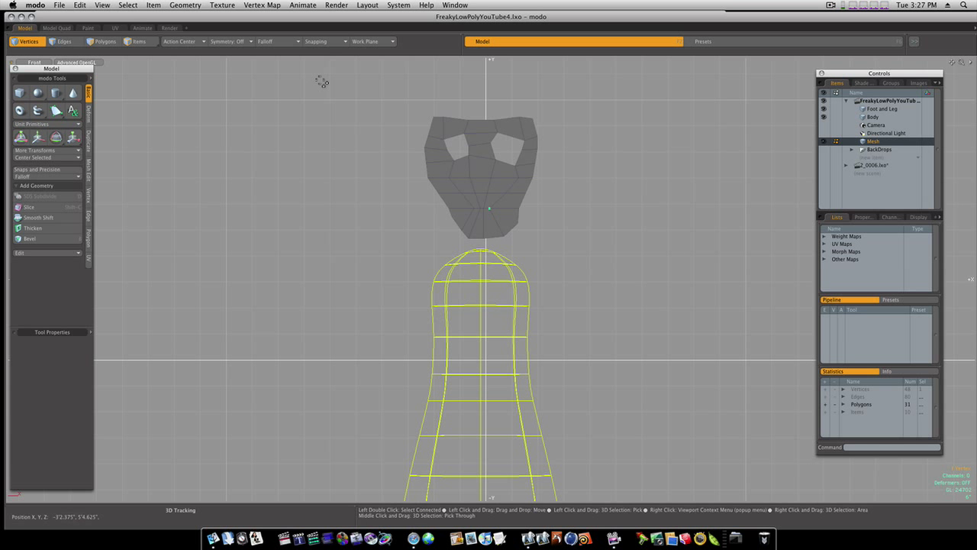
{"action": "left_click", "coordinate": [258, 42]}
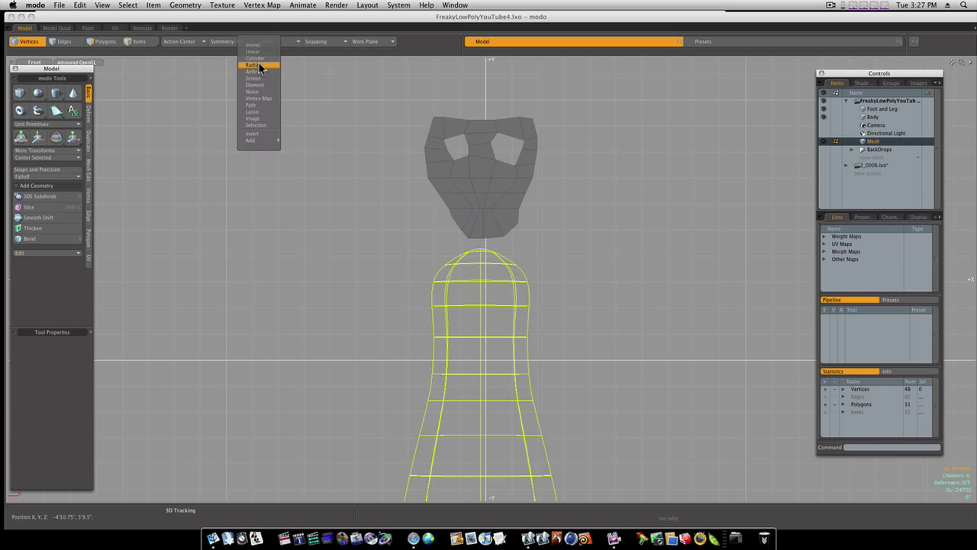
{"action": "left_click", "coordinate": [254, 64]}
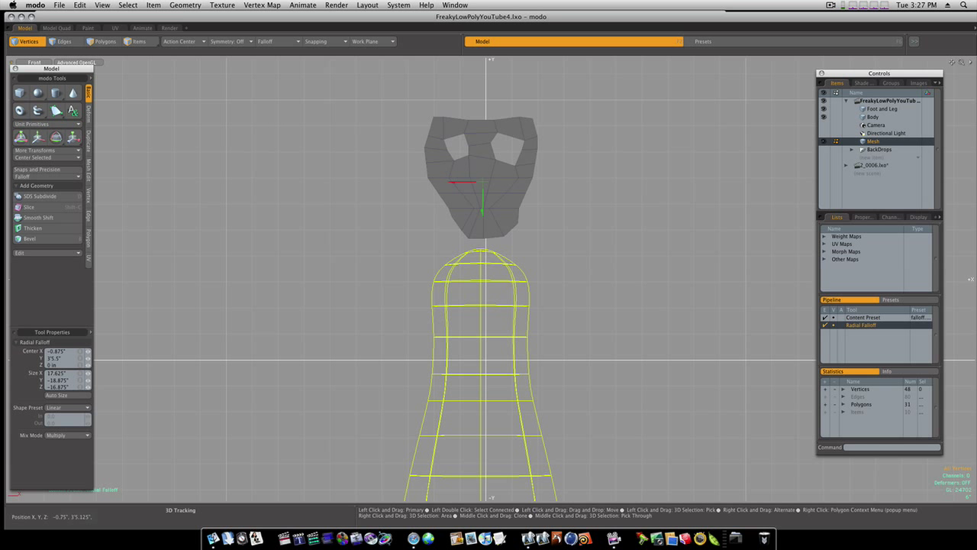
{"action": "left_click_drag", "start_coordinate": [483, 182], "coordinate": [551, 259]}
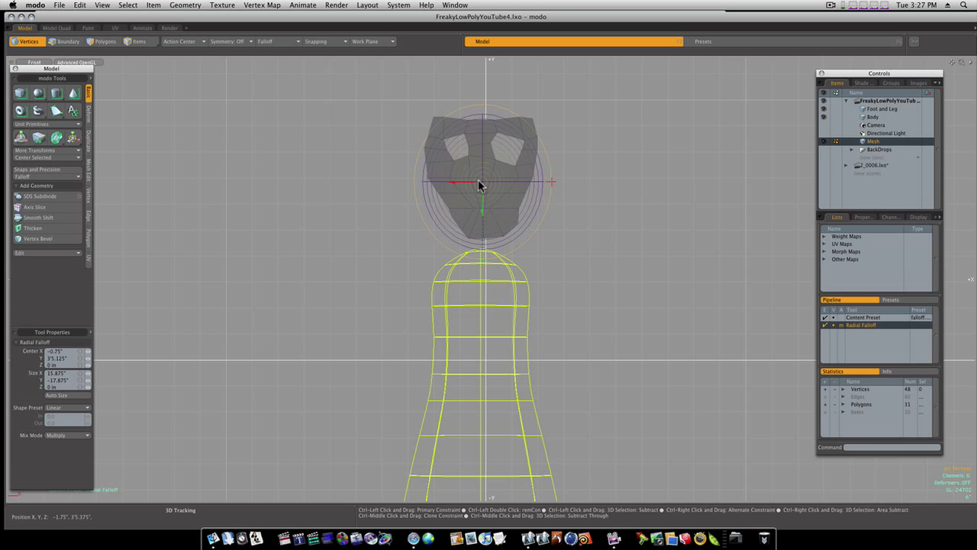
Give the radial falloff a depth of about 14.5" in Z from the right view.
{"action": "key", "text": "ctrl+space"}
{"action": "left_click", "coordinate": [507, 183]}
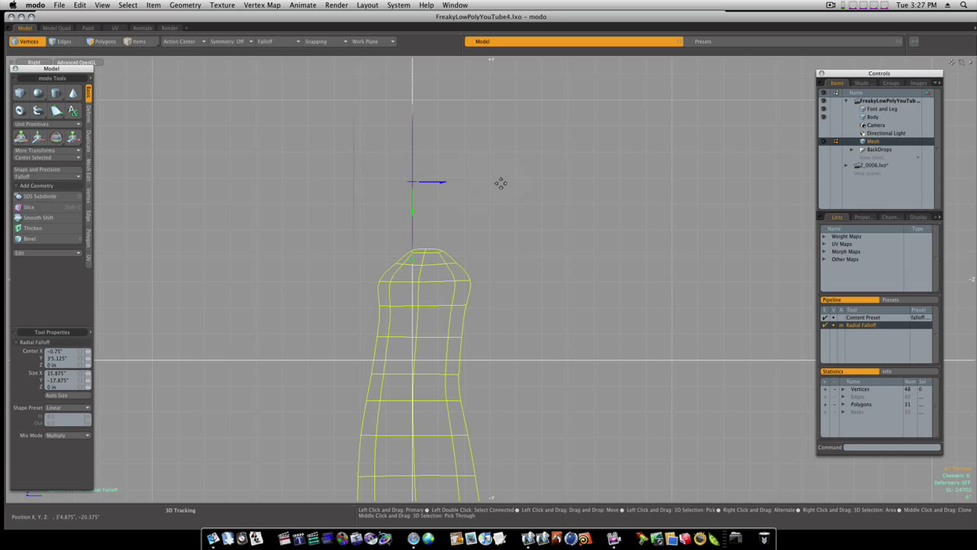
{"action": "left_click_drag", "start_coordinate": [416, 188], "coordinate": [477, 188]}
{"action": "left_click_drag", "start_coordinate": [351, 183], "coordinate": [350, 183]}
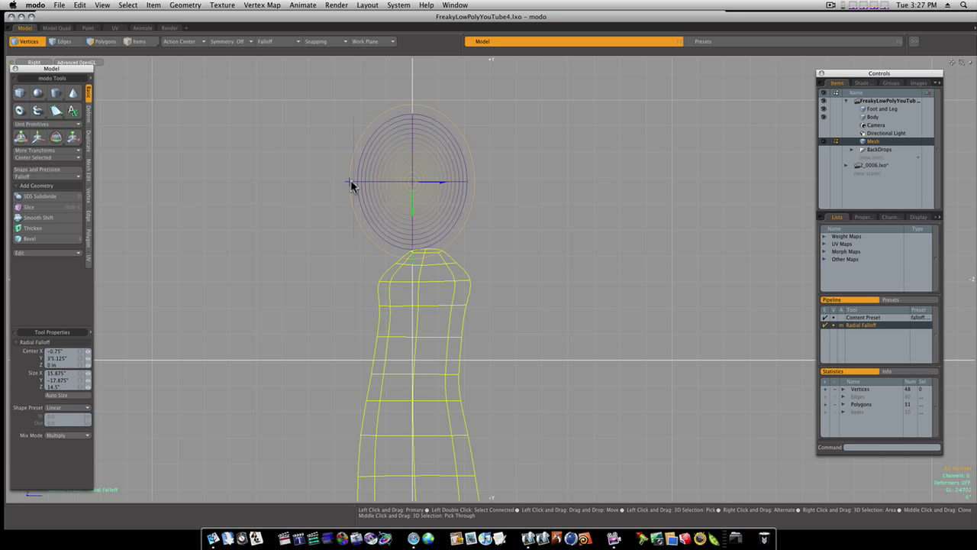
Shift the radial falloff's centre to about 9.125" in Z so that it overlaps the face mesh in the perspective view.
{"action": "key", "text": "ctrl+space"}
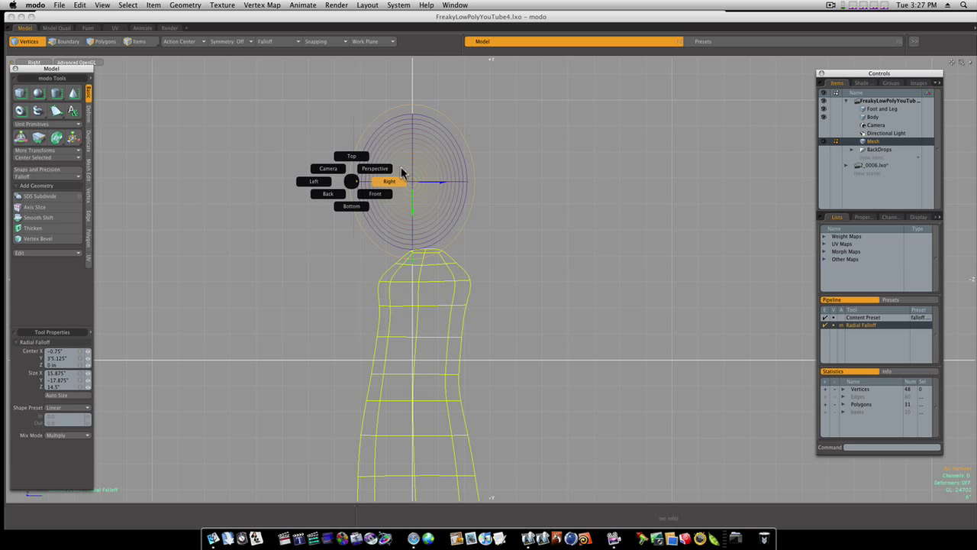
{"action": "left_click", "coordinate": [388, 168]}
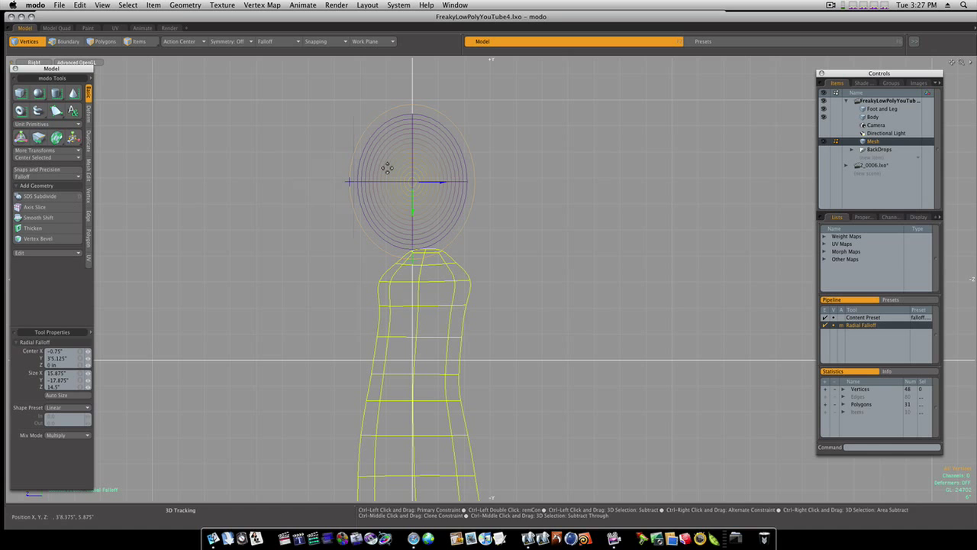
{"action": "key", "text": "ctrl+space"}
{"action": "left_click", "coordinate": [408, 157]}
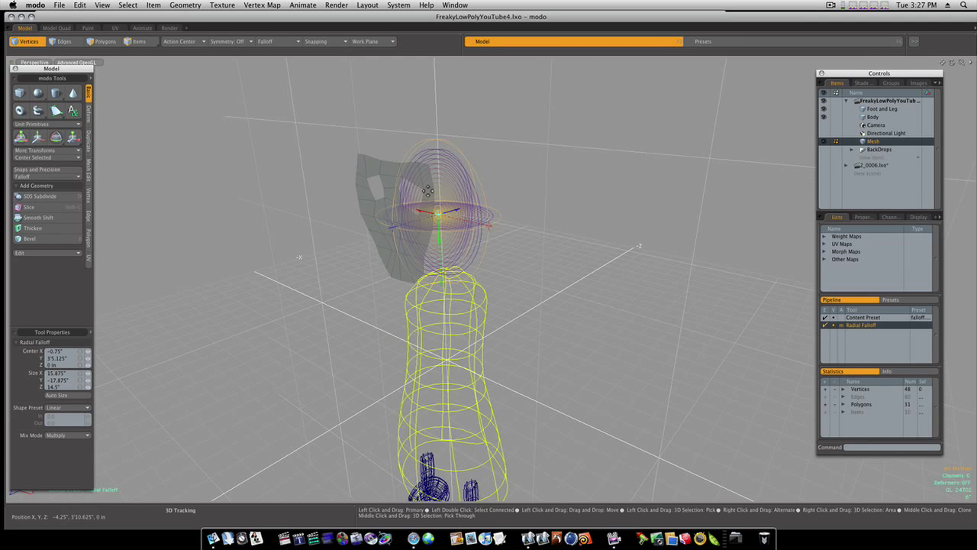
{"action": "left_click_drag", "start_coordinate": [424, 194], "coordinate": [423, 197], "text": "alt"}
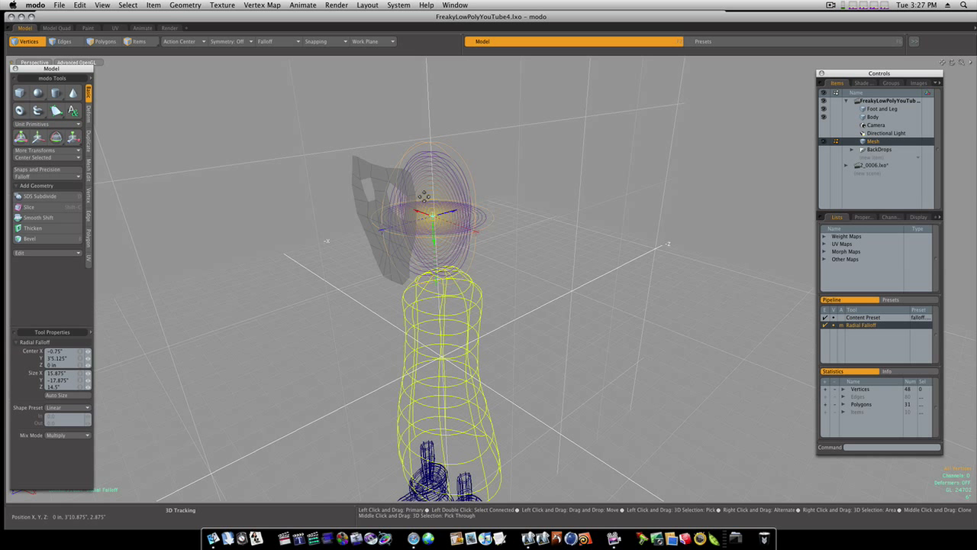
{"action": "key", "text": "w"}
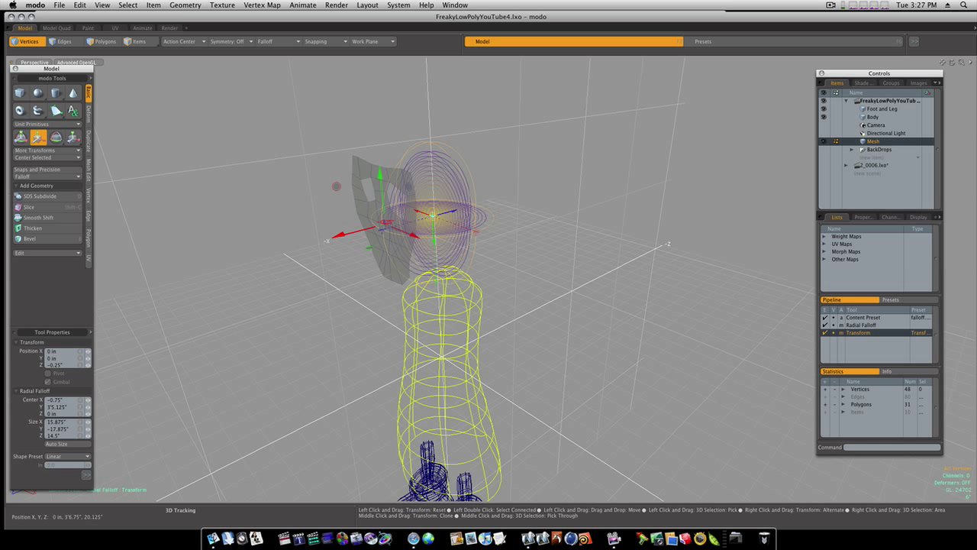
{"action": "key", "text": "space"}
{"action": "left_click_drag", "start_coordinate": [397, 234], "coordinate": [431, 220], "text": "alt"}
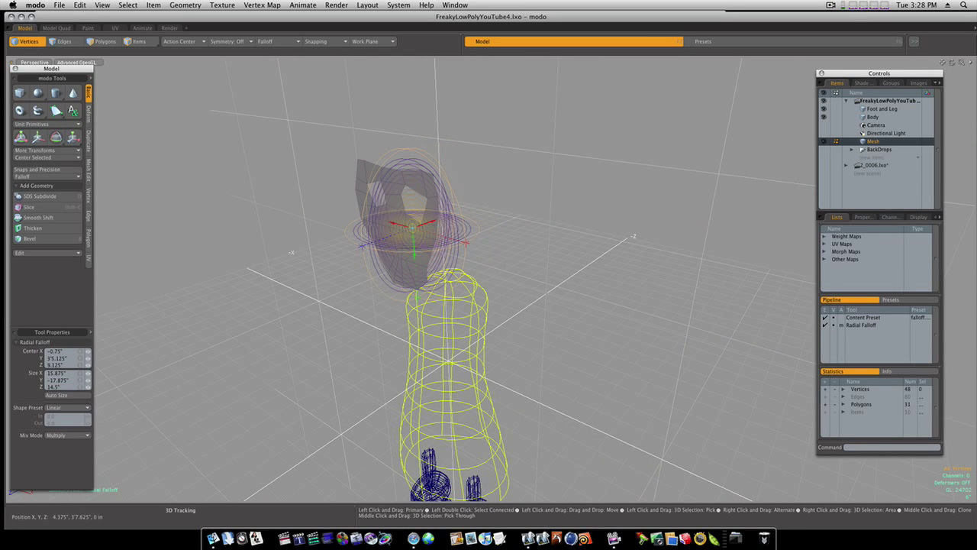
Select all connected face polygons and move them 8.75" in Z through the radial falloff to curve the face outward.
{"action": "key", "text": "3"}
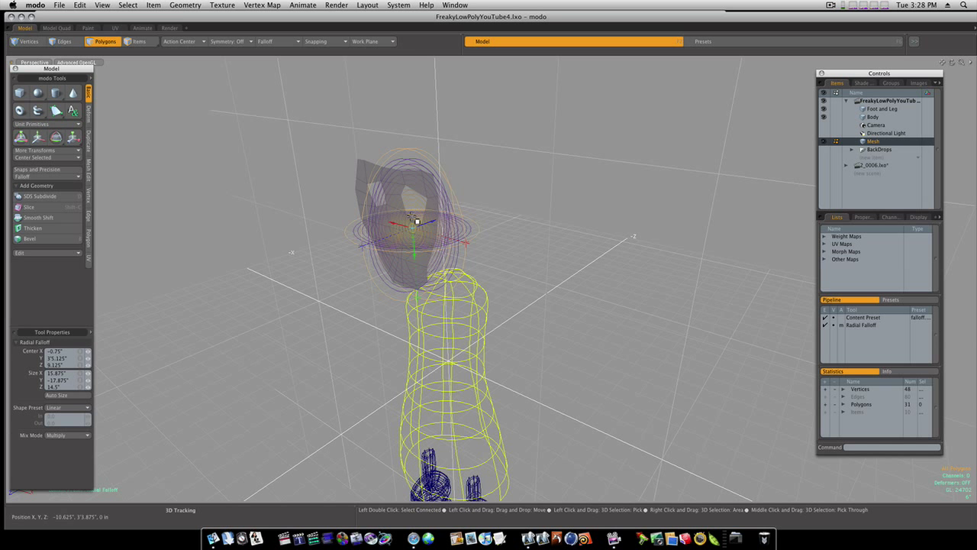
{"action": "double_click", "coordinate": [433, 205]}
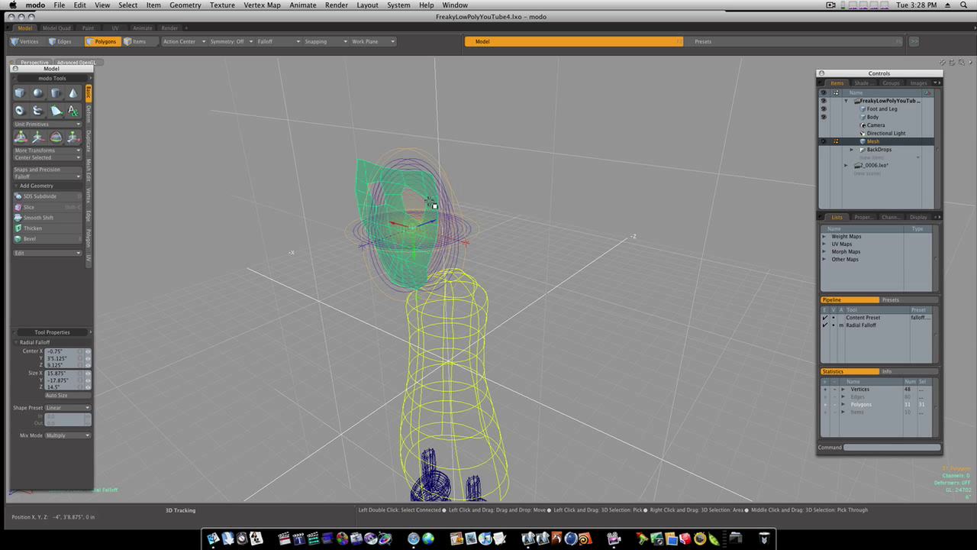
{"action": "key", "text": "w"}
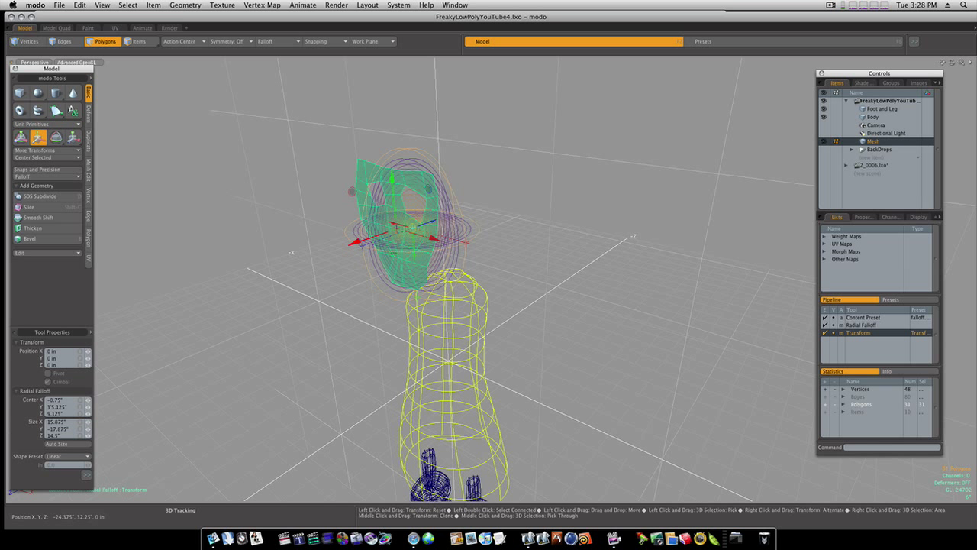
{"action": "left_click_drag", "start_coordinate": [353, 243], "coordinate": [336, 248]}
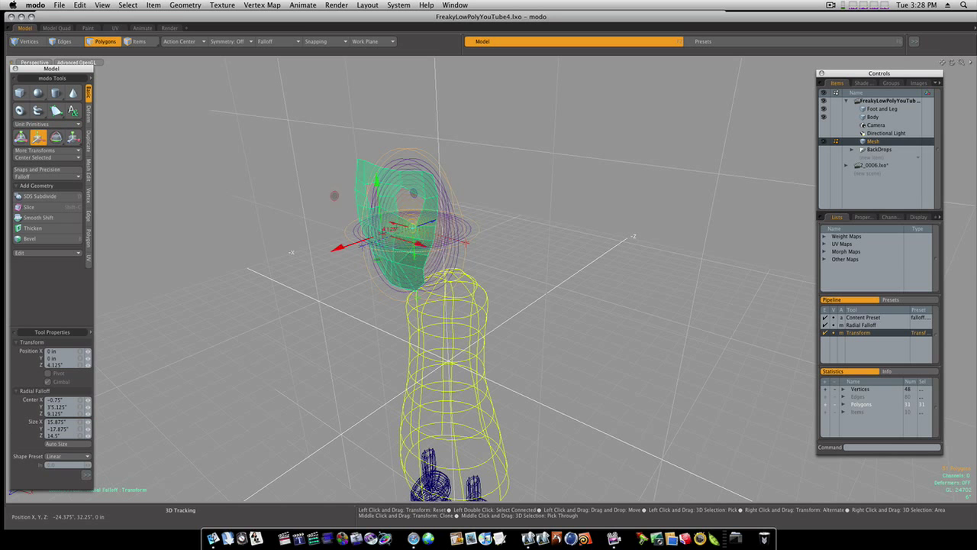
{"action": "left_click_drag", "start_coordinate": [394, 233], "coordinate": [346, 251]}
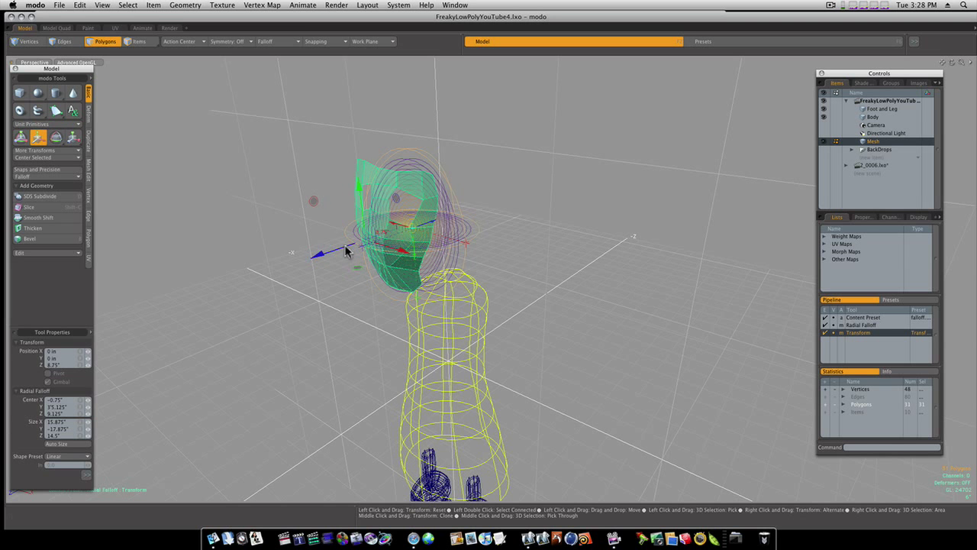
{"action": "key", "text": "q"}
Deselect the face polygons and remove the radial falloff from the tool pipeline.
{"action": "left_click", "coordinate": [512, 202]}
{"action": "left_click_drag", "start_coordinate": [510, 202], "coordinate": [470, 179], "text": "alt"}
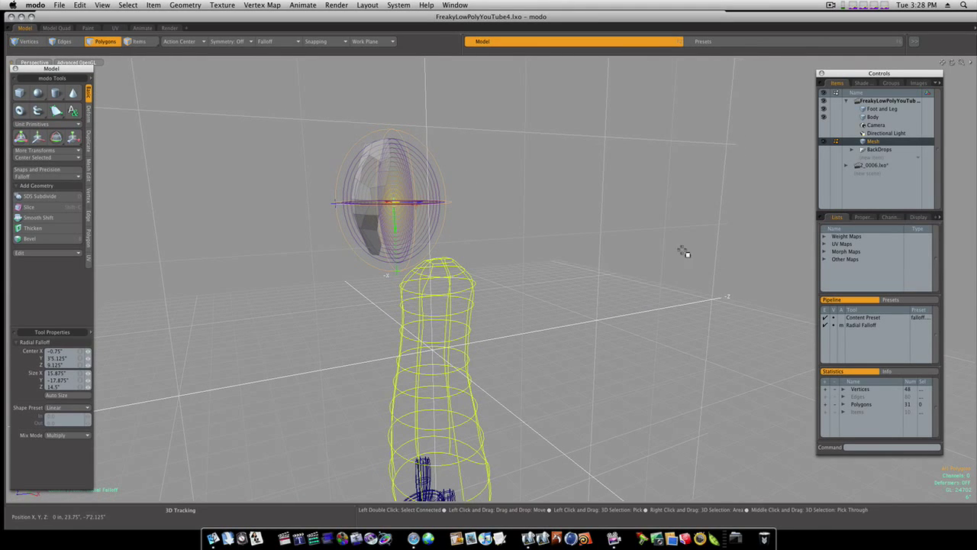
{"action": "right_click", "coordinate": [853, 334]}
{"action": "left_click", "coordinate": [846, 338]}
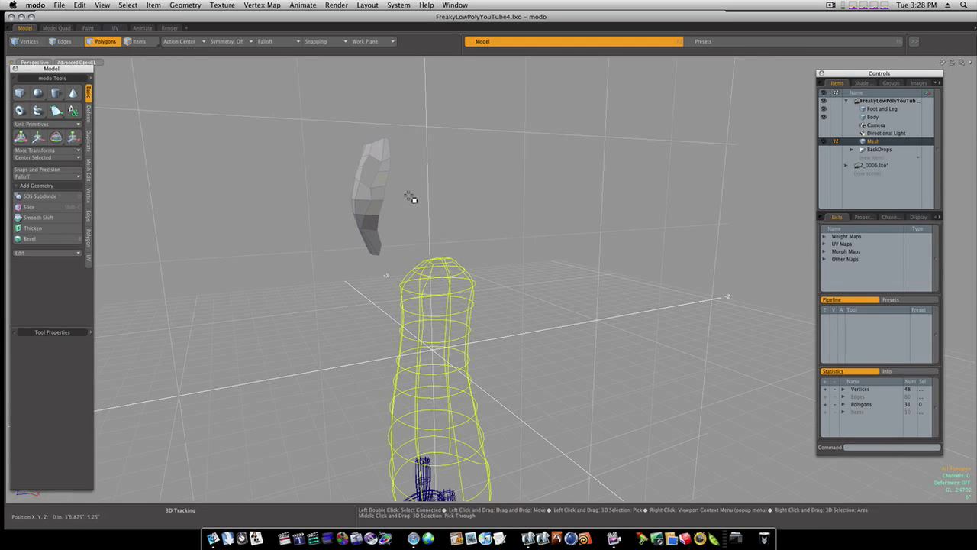
Select all connected face polygons, thicken them with a Smooth Shift offset of -1.125", and clear the selection.
{"action": "key", "text": "alt"}
{"action": "left_click_drag", "start_coordinate": [404, 194], "coordinate": [430, 207], "text": "alt"}
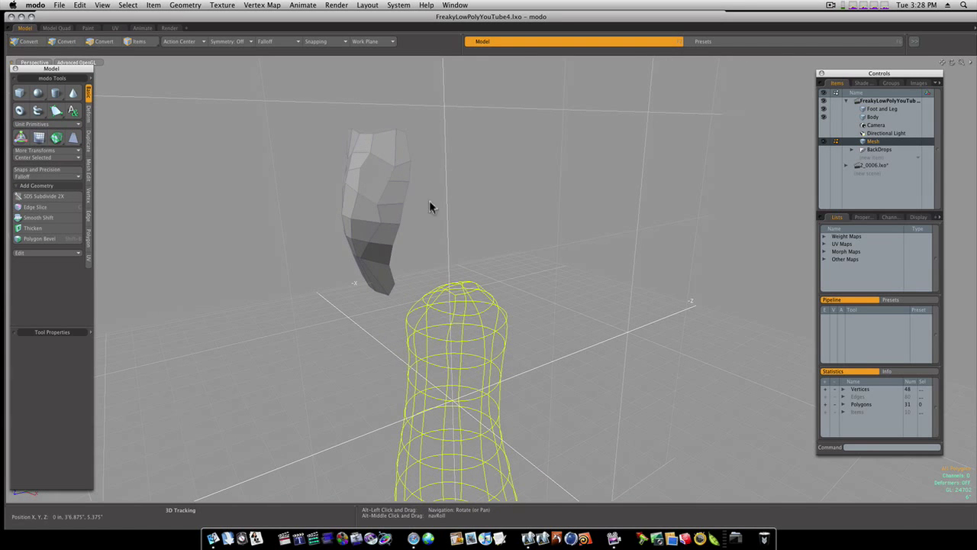
{"action": "double_click", "coordinate": [367, 235]}
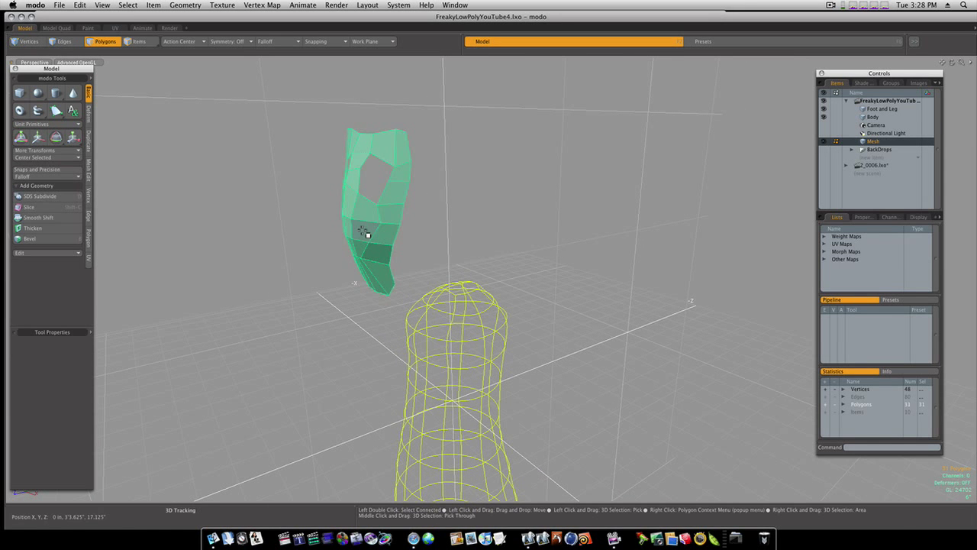
{"action": "left_click", "coordinate": [76, 217]}
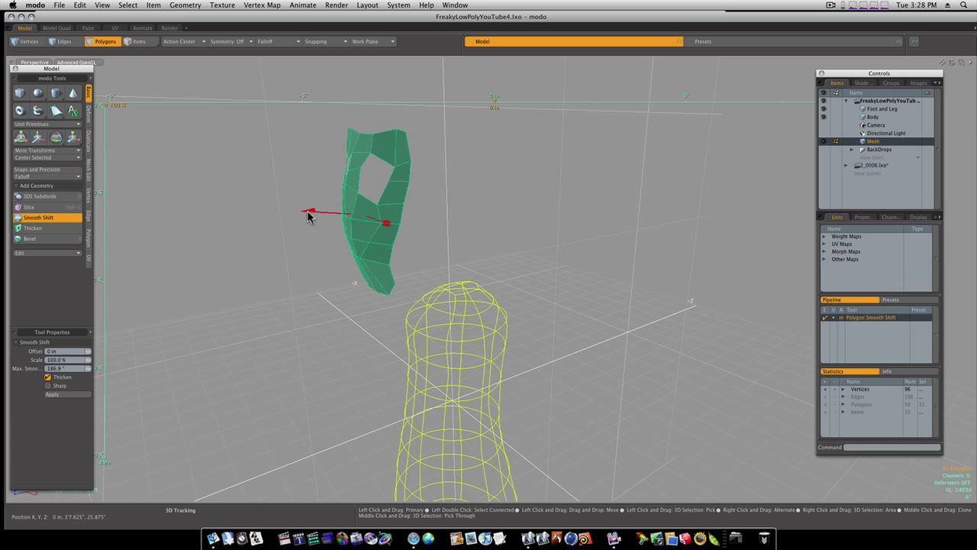
{"action": "left_click_drag", "start_coordinate": [308, 216], "coordinate": [321, 217]}
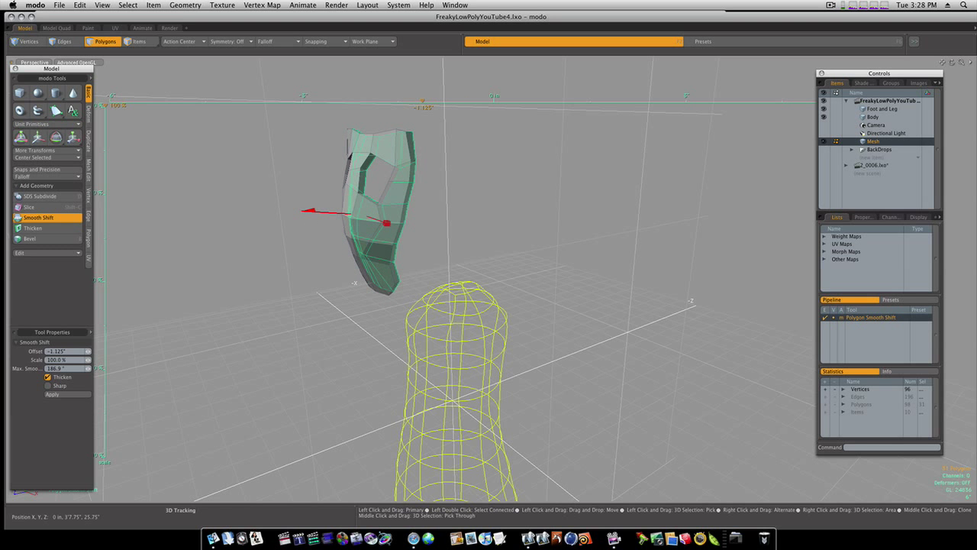
{"action": "key", "text": "space"}
{"action": "left_click", "coordinate": [456, 213]}
Loop slice the polygon loop along one outer side of the thickened mask at 50%.
{"action": "left_click_drag", "start_coordinate": [456, 213], "coordinate": [373, 214], "text": "alt"}
{"action": "key", "text": "3"}
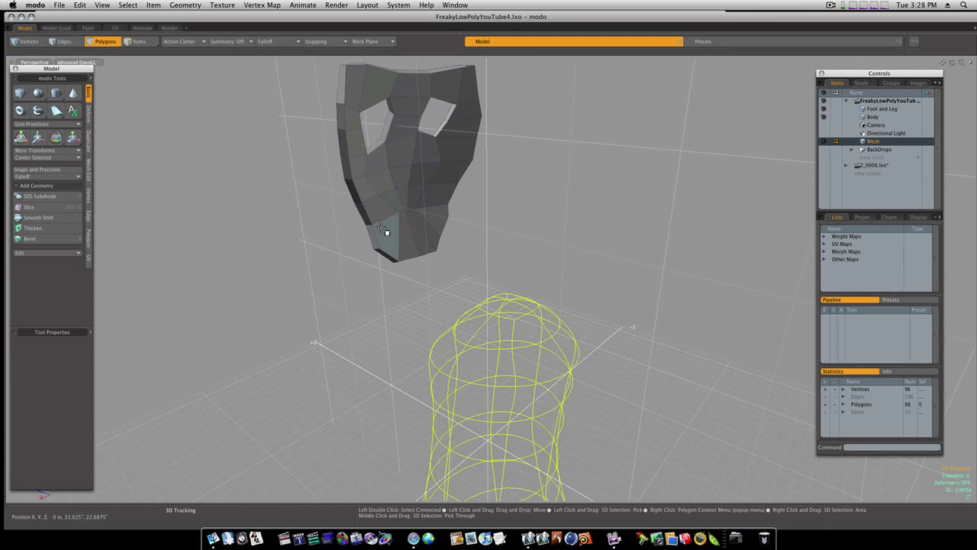
{"action": "left_click", "coordinate": [376, 211]}
{"action": "key", "text": "l"}
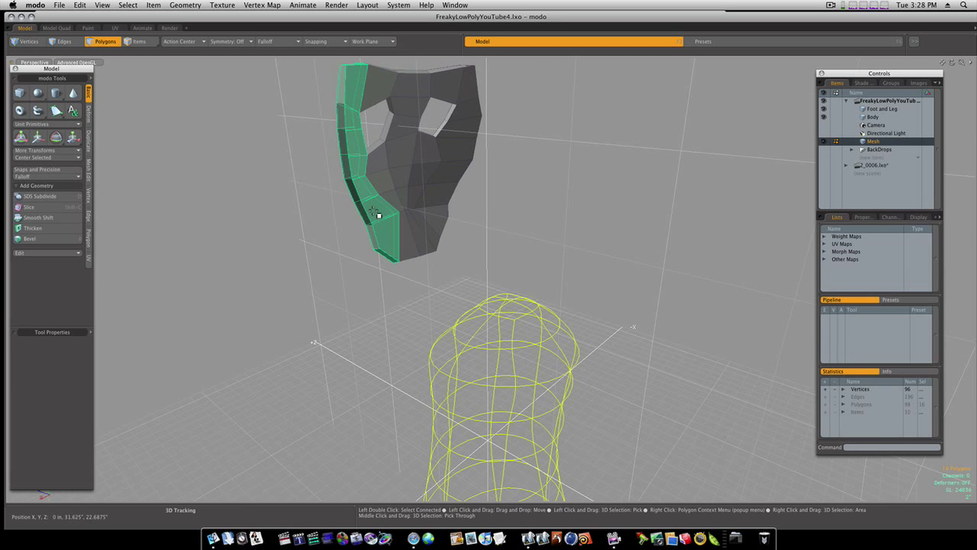
{"action": "key", "text": "alt+c"}
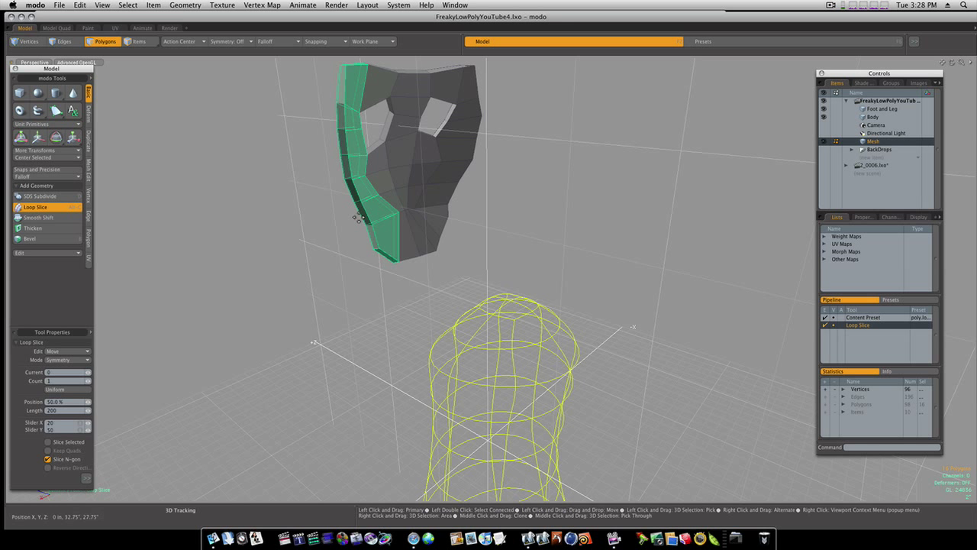
{"action": "key", "text": "space"}
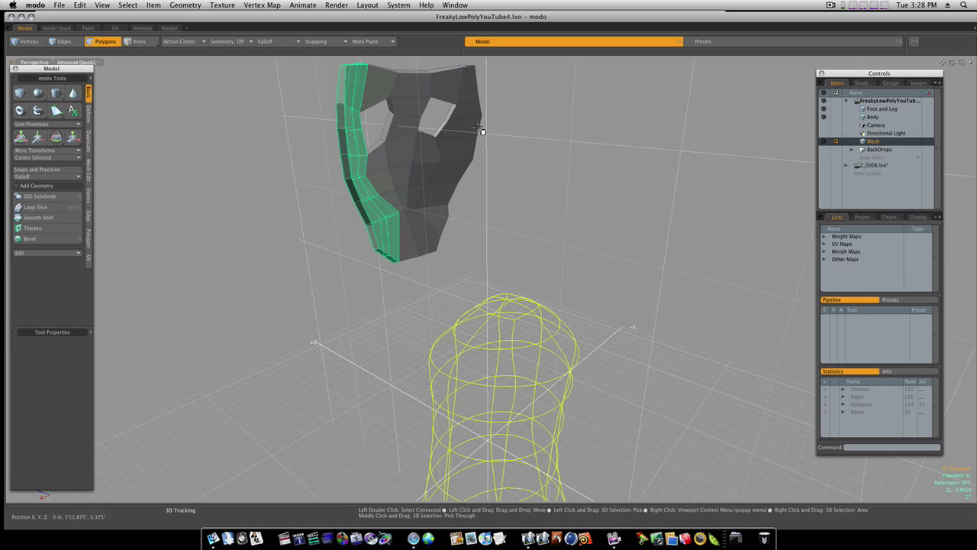
Loop slice the matching polygon loop along the opposite outer side of the mask at 50%, and clear the selection.
{"action": "left_click", "coordinate": [469, 100]}
{"action": "left_click_drag", "start_coordinate": [471, 121], "coordinate": [466, 149], "text": "shift"}
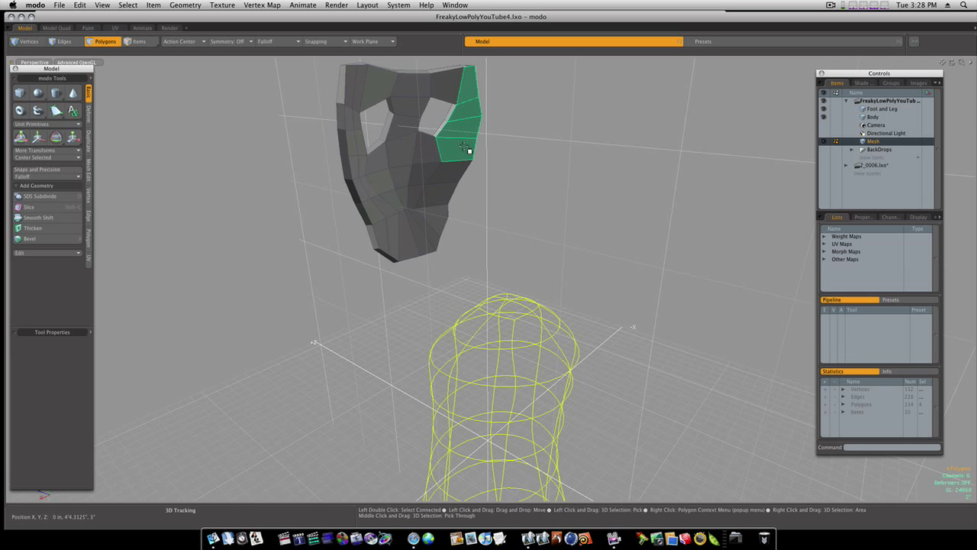
{"action": "key", "text": "l"}
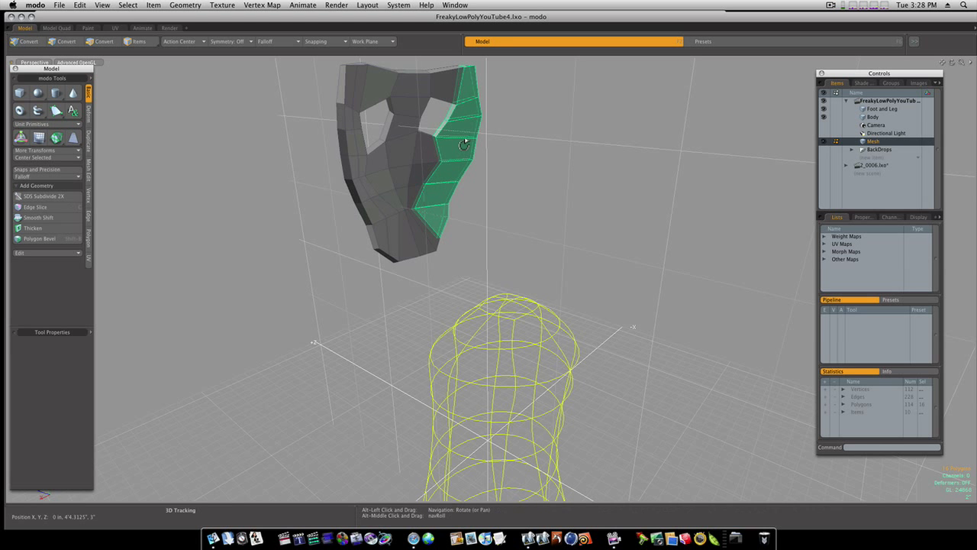
{"action": "key", "text": "alt+c"}
{"action": "left_click", "coordinate": [465, 146]}
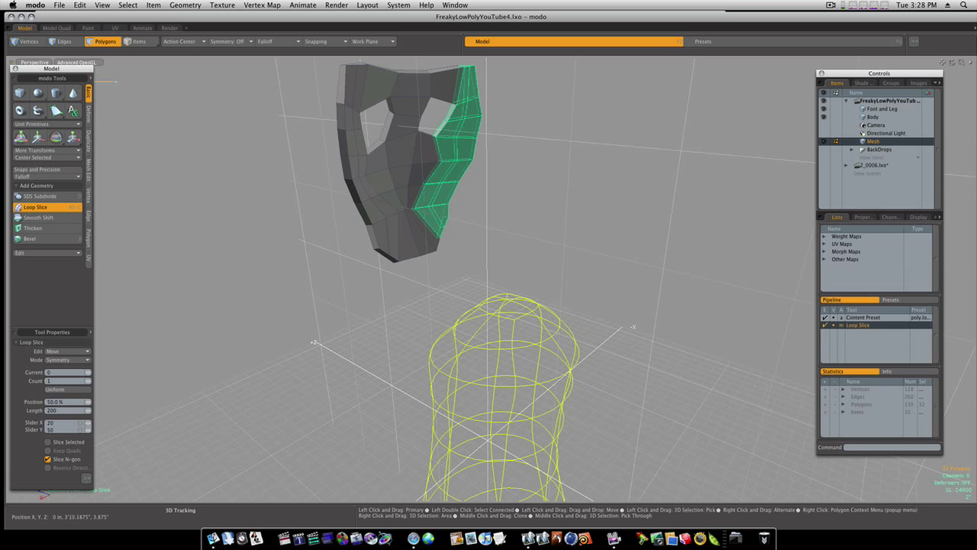
{"action": "left_click_drag", "start_coordinate": [464, 146], "coordinate": [491, 178], "text": "alt"}
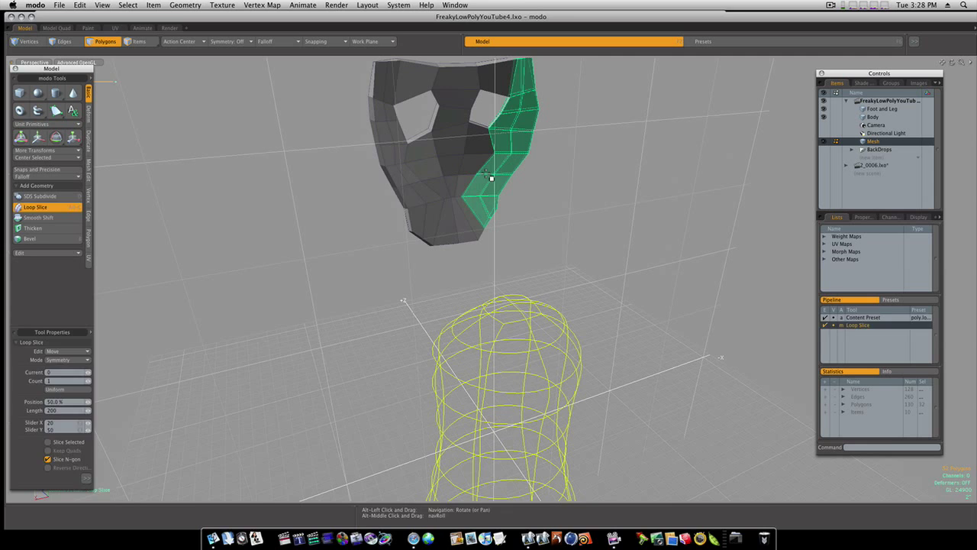
{"action": "key", "text": "q"}
{"action": "left_click", "coordinate": [606, 180]}
Loop slice the polygon loop around the mask's outer rim in Free mode at 30%, and clear the selection.
{"action": "left_click_drag", "start_coordinate": [566, 178], "coordinate": [646, 201], "text": "alt"}
{"action": "left_click", "coordinate": [316, 122]}
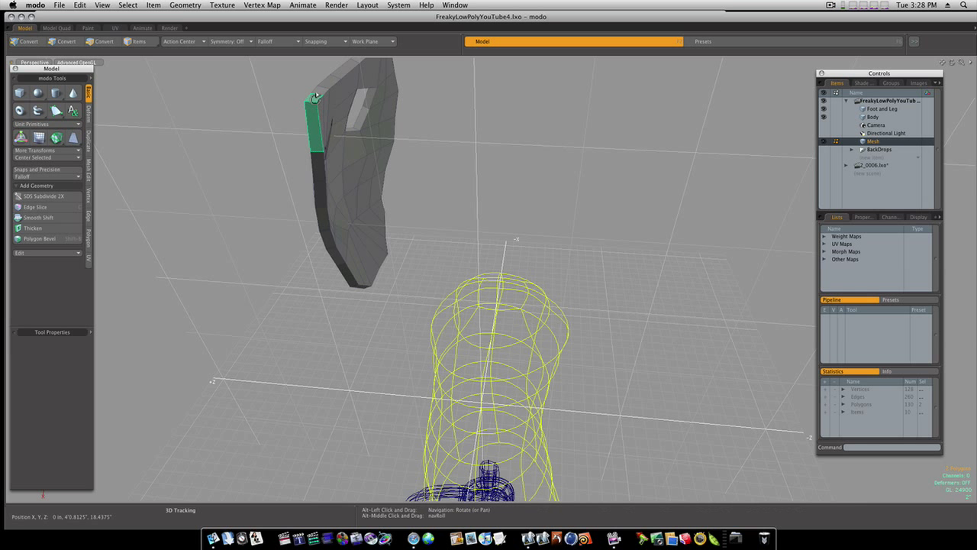
{"action": "key", "text": "alt+c"}
{"action": "left_click", "coordinate": [91, 360]}
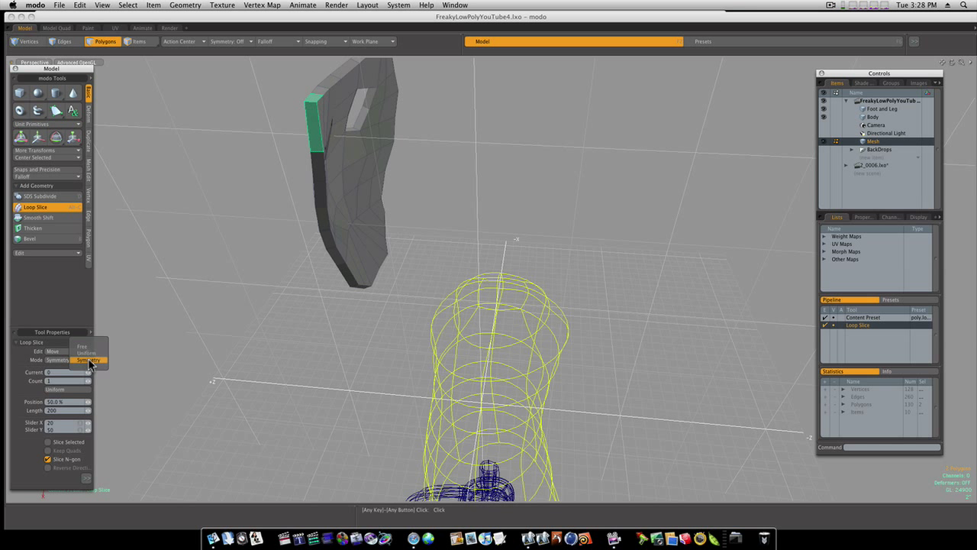
{"action": "left_click", "coordinate": [90, 351]}
{"action": "left_click", "coordinate": [270, 281]}
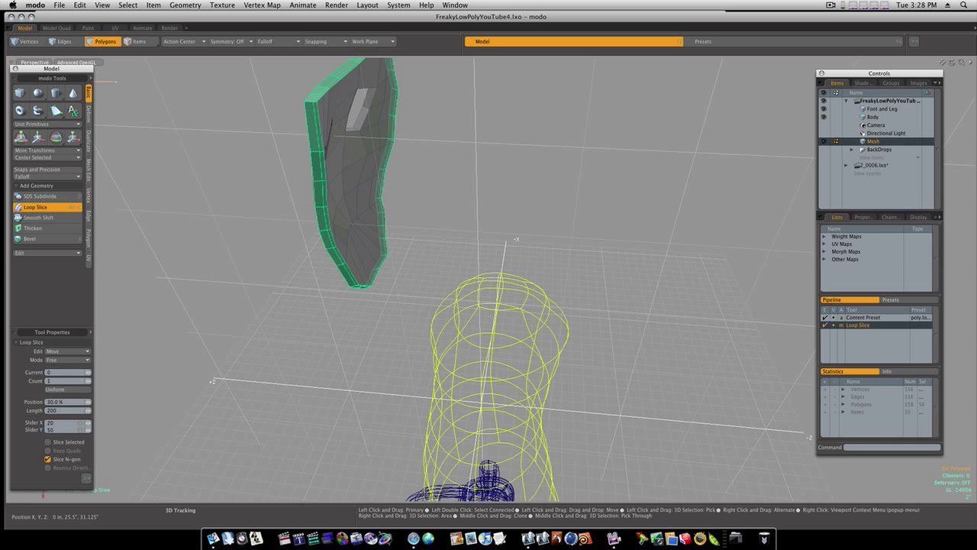
{"action": "key", "text": "Escape"}
{"action": "key", "text": "Escape"}
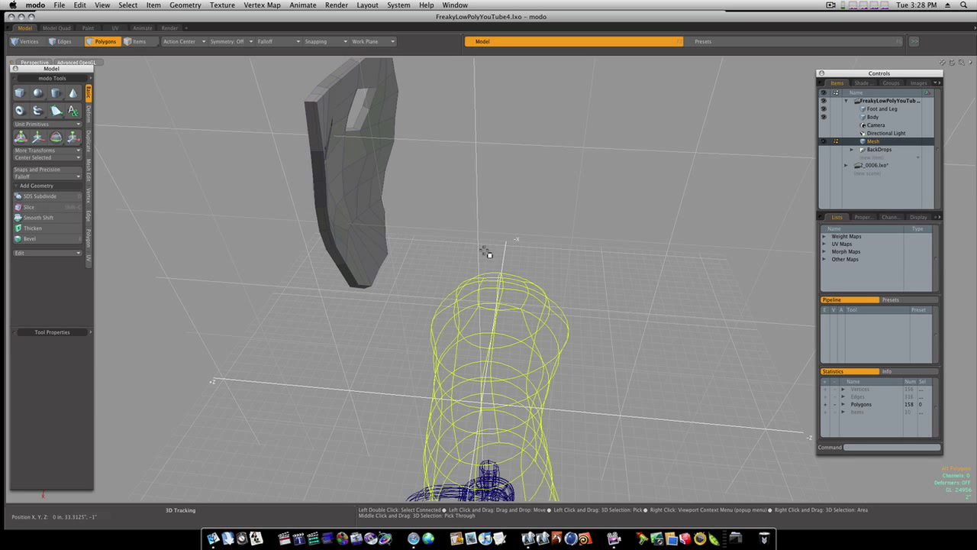
Smooth the mask with subdivision surfaces and show the backdrop sketches behind it in the front view.
{"action": "left_click_drag", "start_coordinate": [487, 252], "coordinate": [544, 234], "text": "alt"}
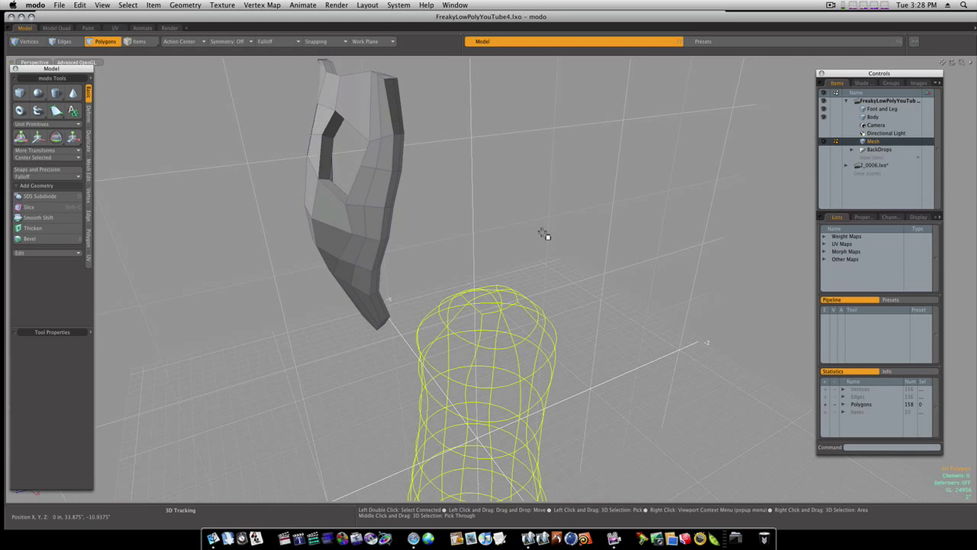
{"action": "key", "text": "Tab"}
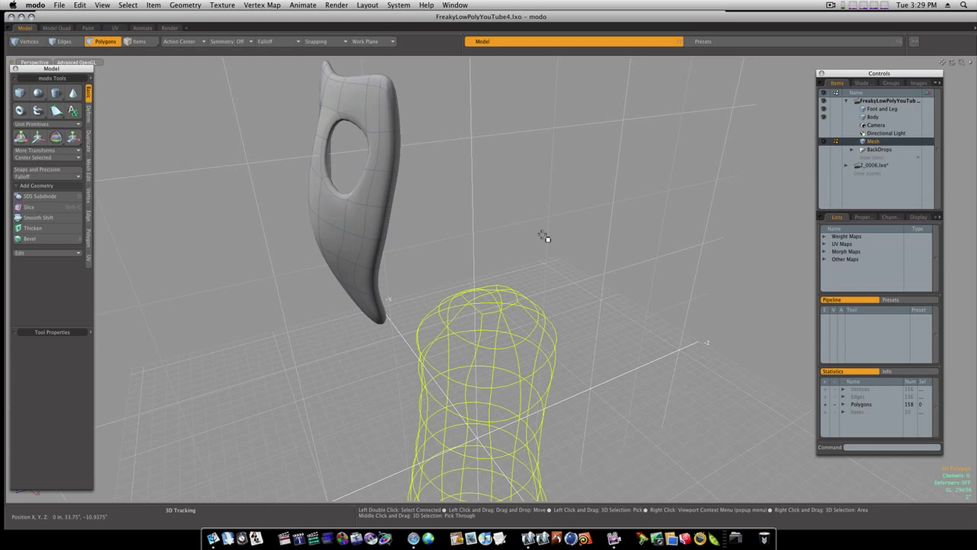
{"action": "left_click_drag", "start_coordinate": [544, 238], "coordinate": [601, 201], "text": "alt"}
{"action": "key", "text": "ctrl+space"}
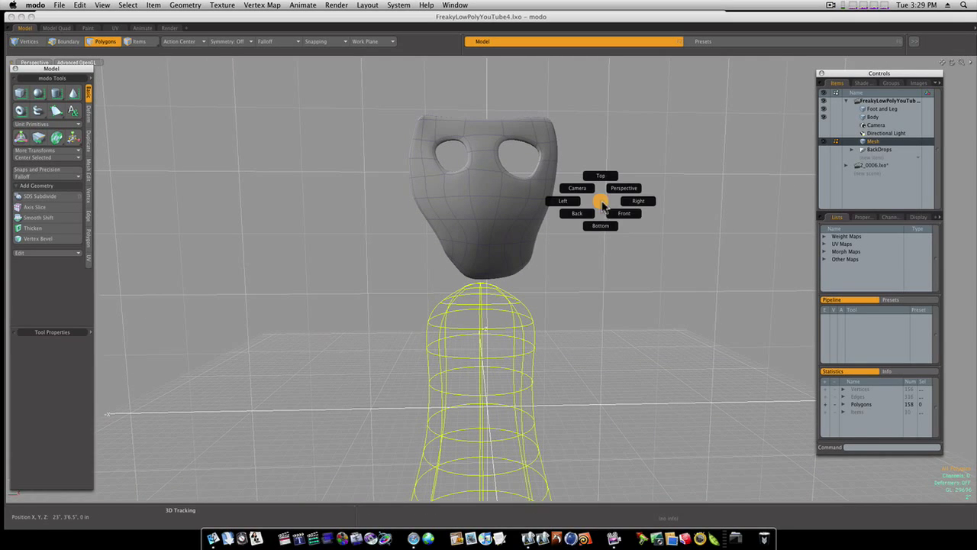
{"action": "left_click", "coordinate": [615, 210]}
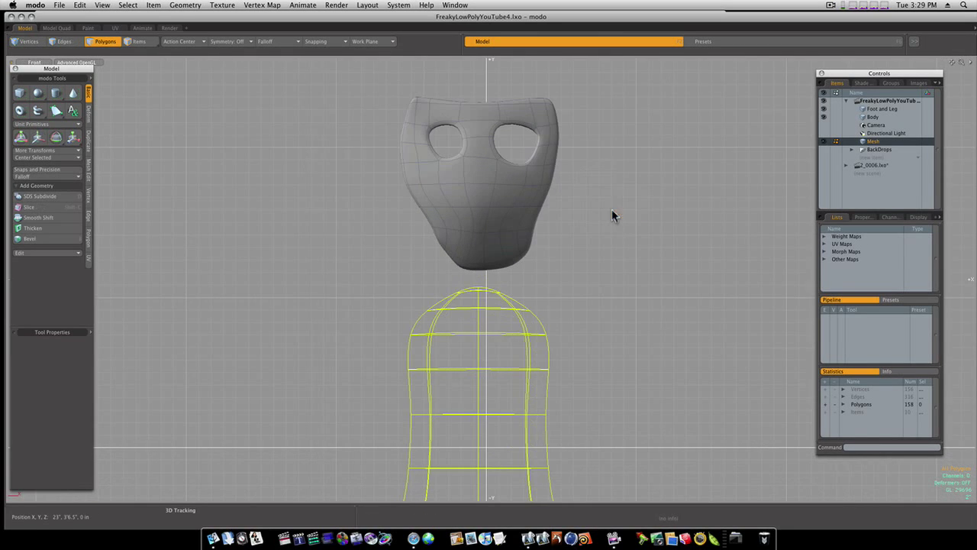
{"action": "left_click", "coordinate": [824, 149]}
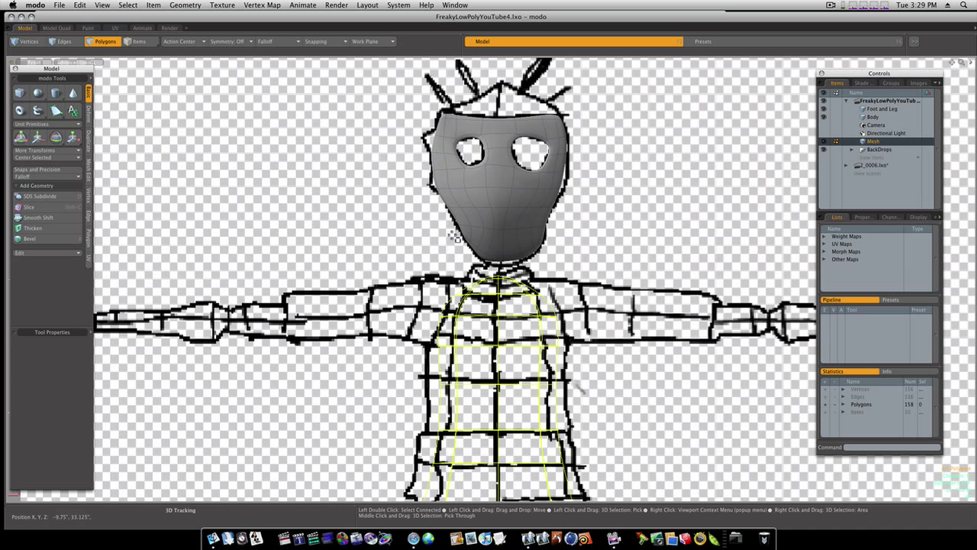
Move the vertex on the mask's lower jaw edge 0.5" in X to follow the front sketch.
{"action": "key", "text": "1"}
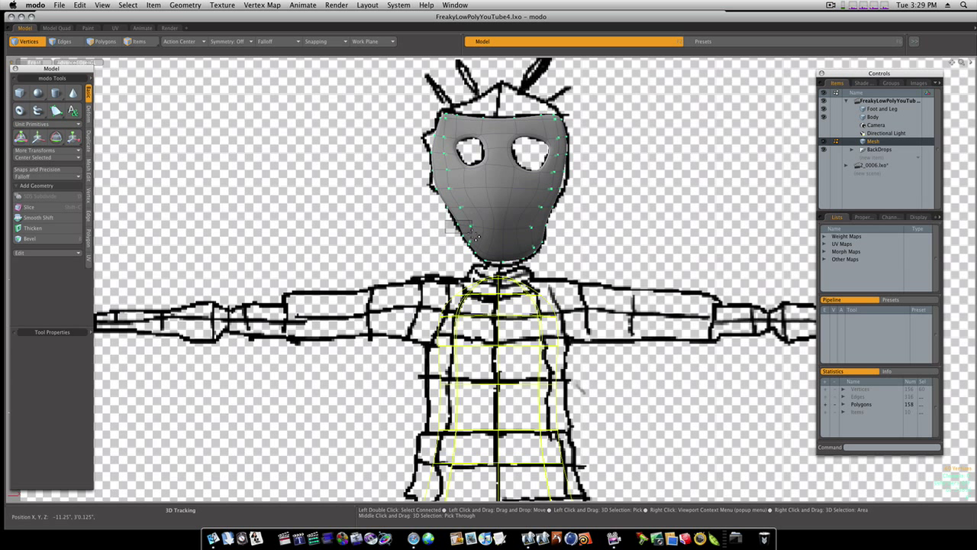
{"action": "right_click_drag", "start_coordinate": [480, 239], "coordinate": [479, 238]}
{"action": "key", "text": "w"}
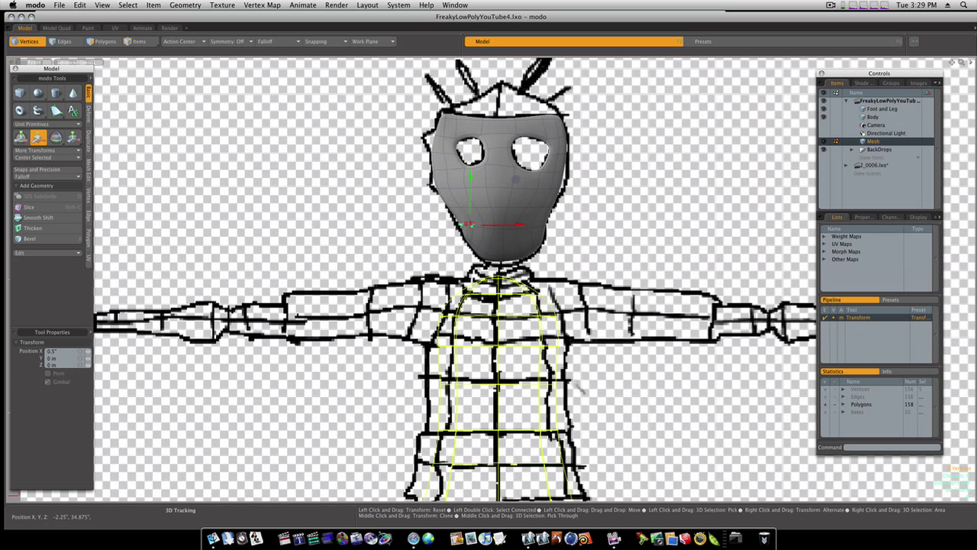
{"action": "key", "text": "space"}
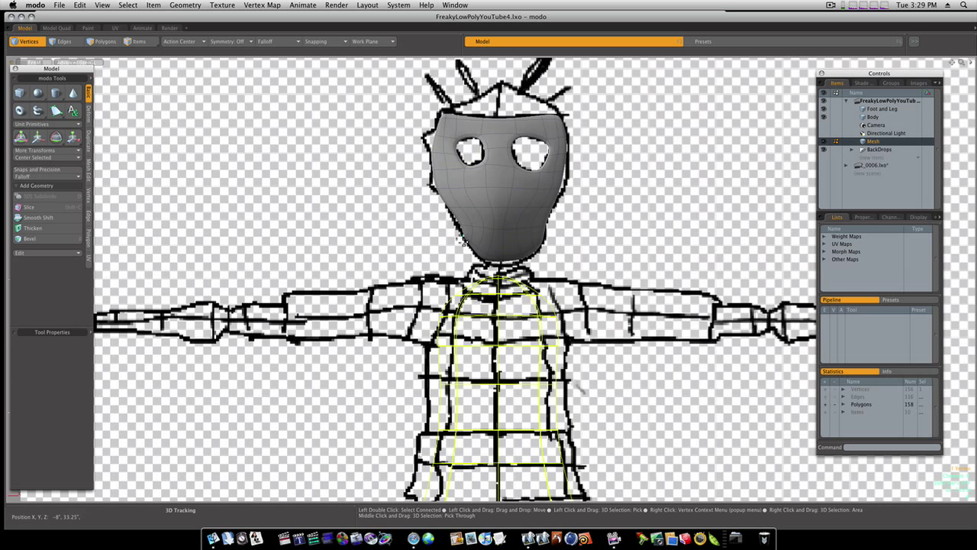
Try deleting the selected jaw vertex, inspect the mask in the perspective view, and undo the deletion.
{"action": "key", "text": "Delete"}
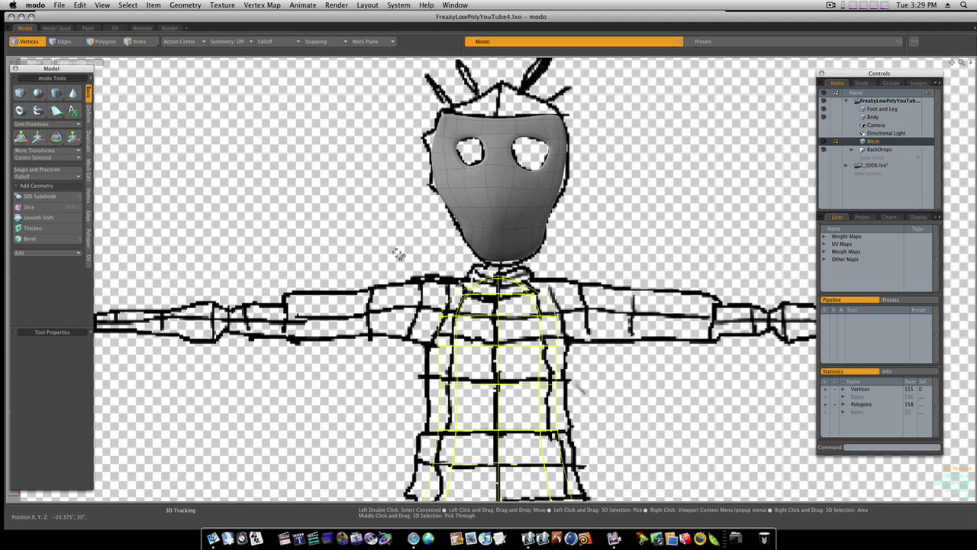
{"action": "key", "text": "ctrl+space"}
{"action": "left_click", "coordinate": [420, 241]}
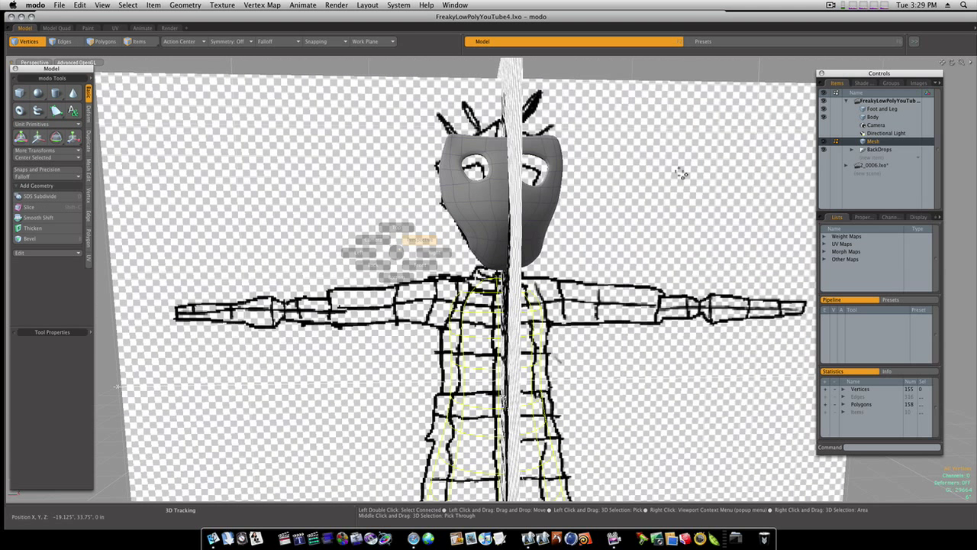
{"action": "left_click", "coordinate": [824, 150]}
{"action": "left_click_drag", "start_coordinate": [670, 191], "coordinate": [479, 259], "text": "alt"}
{"action": "key", "text": "super+z"}
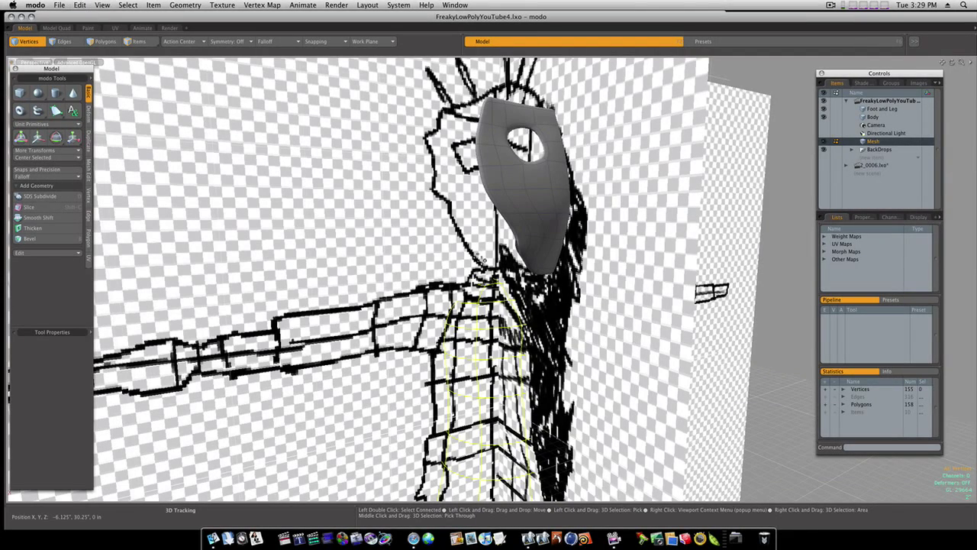
Select the extra edges crossing the side of the mask's lower jaw and remove them.
{"action": "key", "text": "2"}
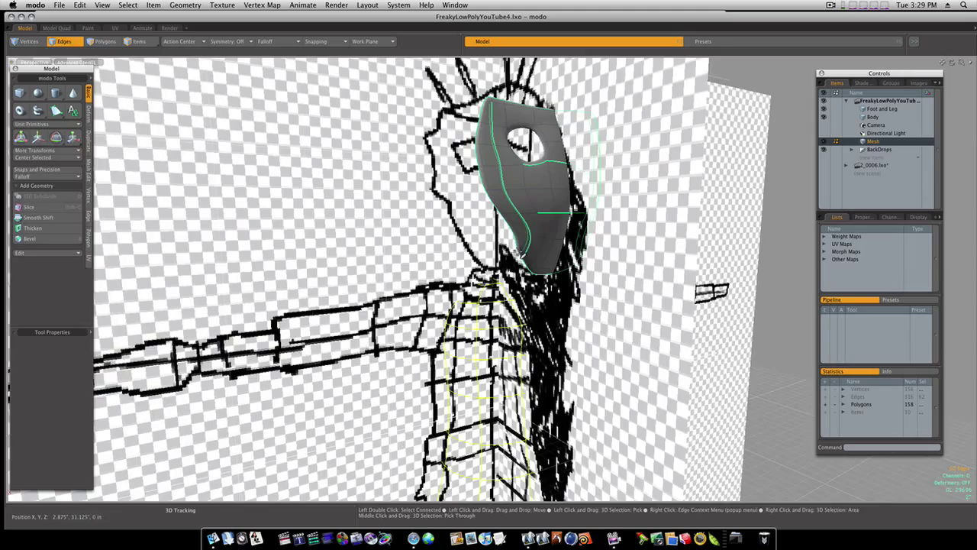
{"action": "left_click_drag", "start_coordinate": [517, 255], "coordinate": [668, 261], "text": "ctrl+alt"}
{"action": "key", "text": "3"}
{"action": "key", "text": "2"}
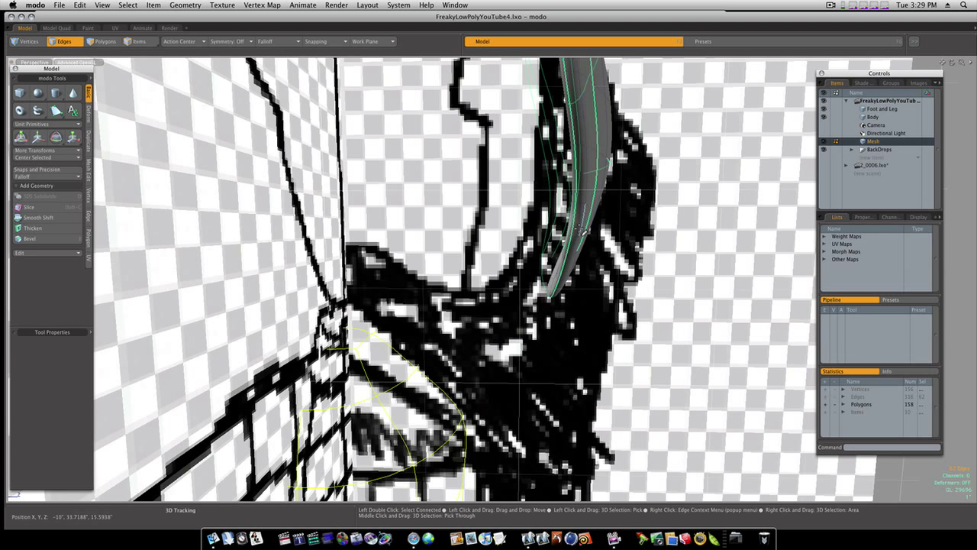
{"action": "left_click", "coordinate": [573, 243]}
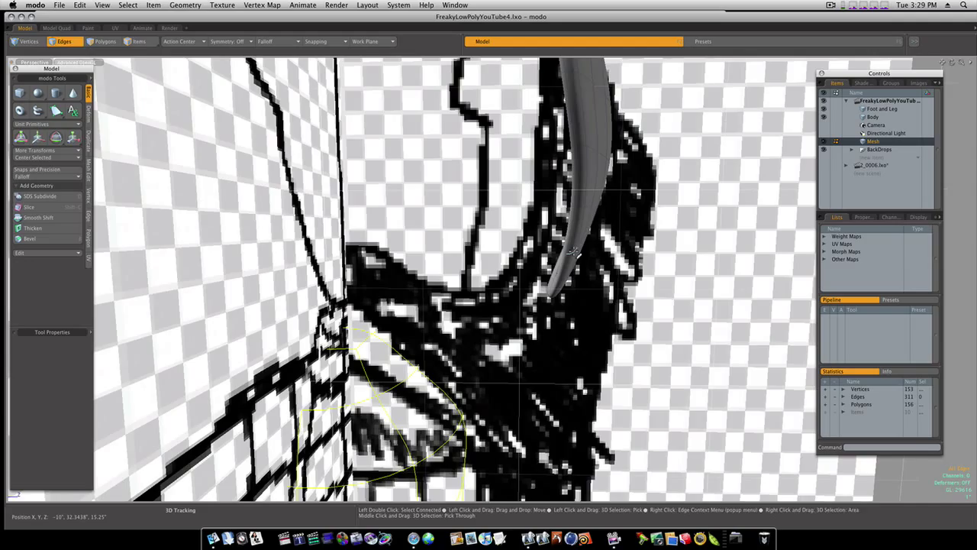
Hide the backdrop sketches and rename the mesh item as "fase mask".
{"action": "left_click_drag", "start_coordinate": [573, 248], "coordinate": [778, 218], "text": "alt"}
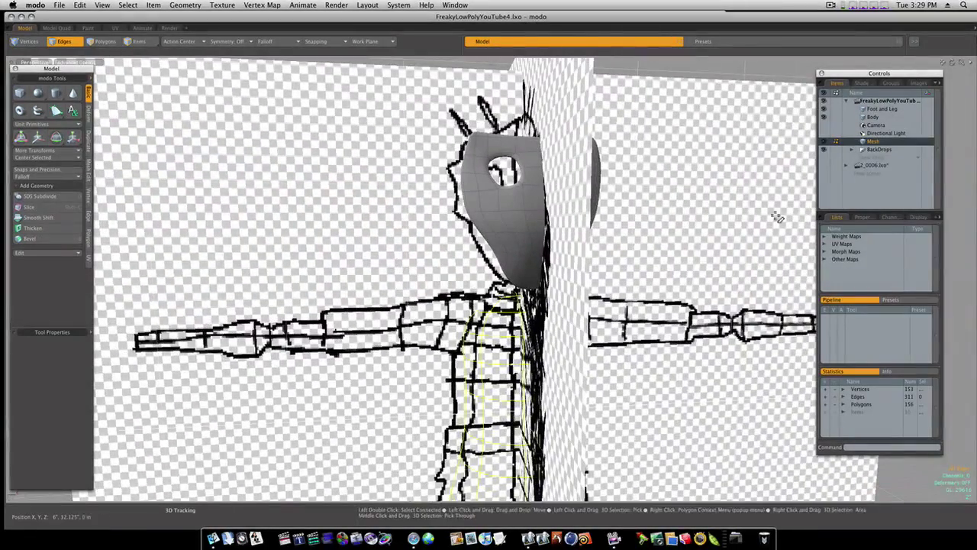
{"action": "left_click", "coordinate": [824, 149]}
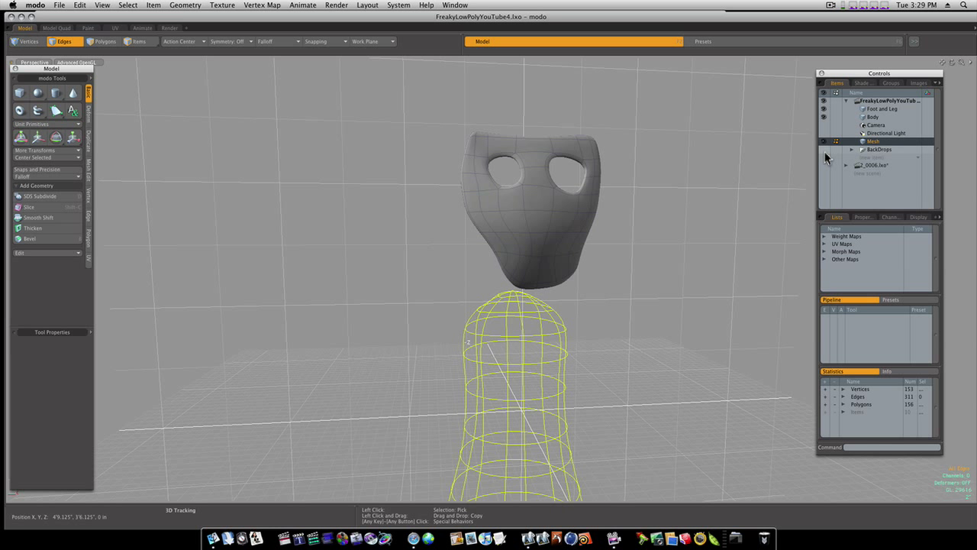
{"action": "right_click", "coordinate": [866, 140]}
{"action": "left_click", "coordinate": [866, 140]}
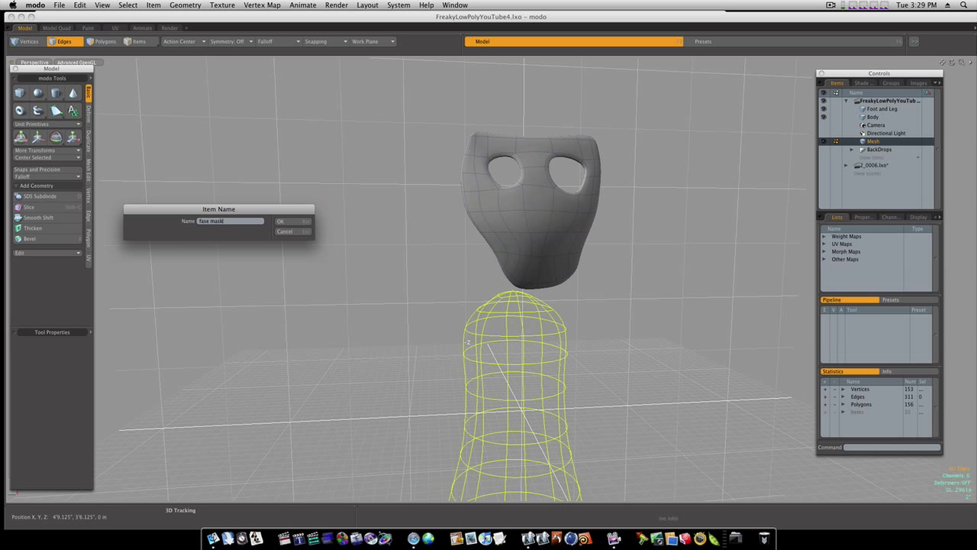
{"action": "left_click", "coordinate": [289, 221]}
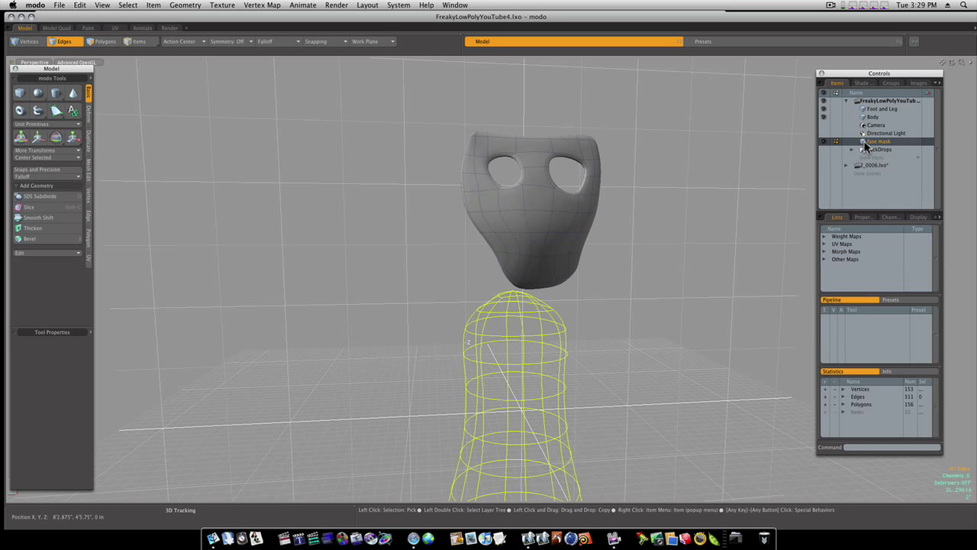
{"action": "mouse_move", "coordinate": [864, 140]}
{"action": "left_mouse_down"}
{"action": "mouse_move", "coordinate": [861, 158]}
{"action": "mouse_move", "coordinate": [860, 144]}
{"action": "mouse_move", "coordinate": [851, 154]}
{"action": "mouse_move", "coordinate": [861, 159]}
{"action": "left_mouse_up"}
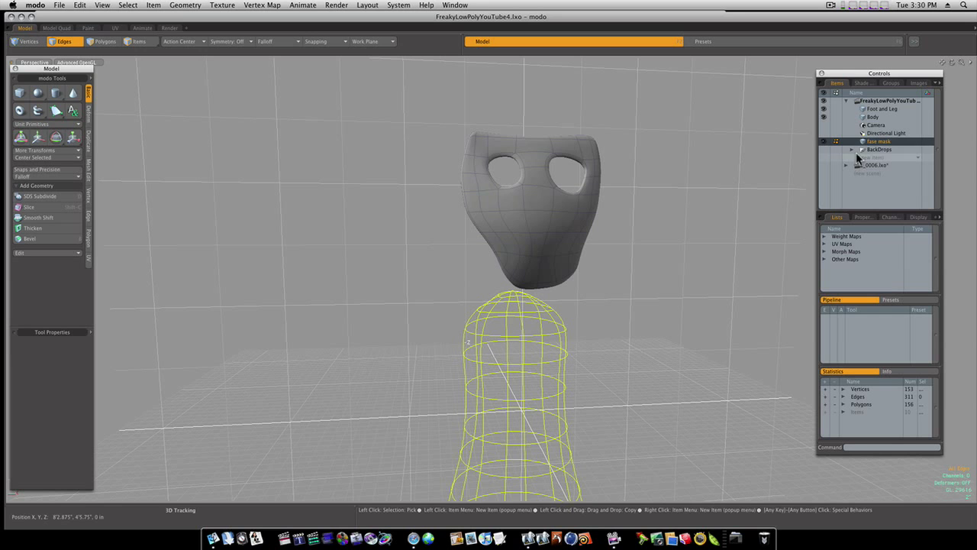
Display the face mask, Body and Foot and Leg items shaded together to view the whole character, then select only Body and Foot and Leg.
{"action": "left_click", "coordinate": [868, 111], "text": "shift"}
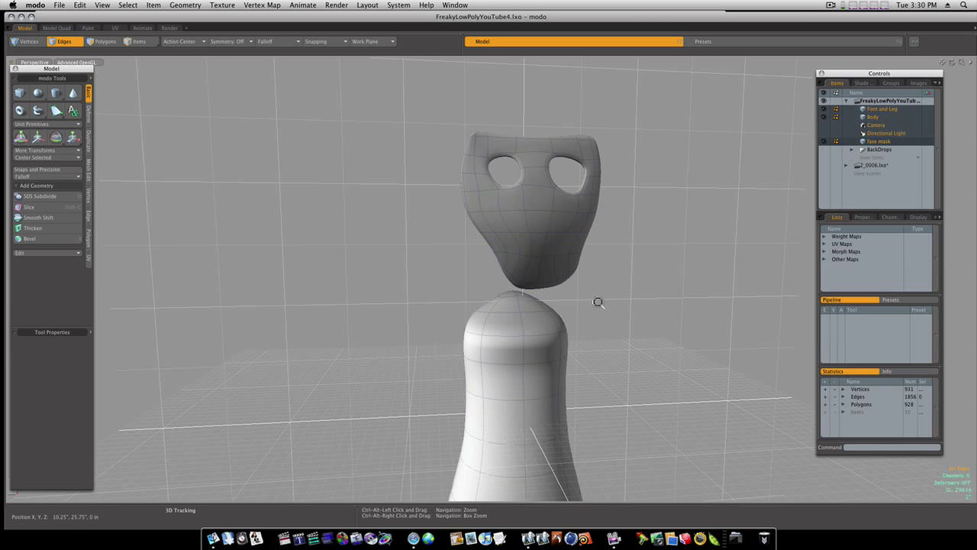
{"action": "left_click_drag", "start_coordinate": [598, 302], "coordinate": [526, 306], "text": "ctrl+alt"}
{"action": "left_click_drag", "start_coordinate": [583, 341], "coordinate": [516, 260], "text": "alt+shift"}
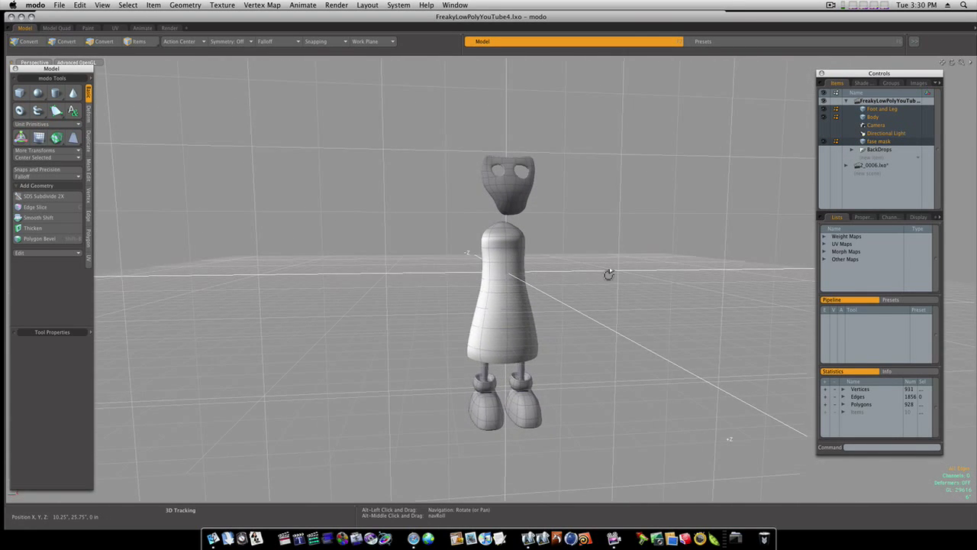
{"action": "left_click_drag", "start_coordinate": [608, 274], "coordinate": [589, 284], "text": "alt"}
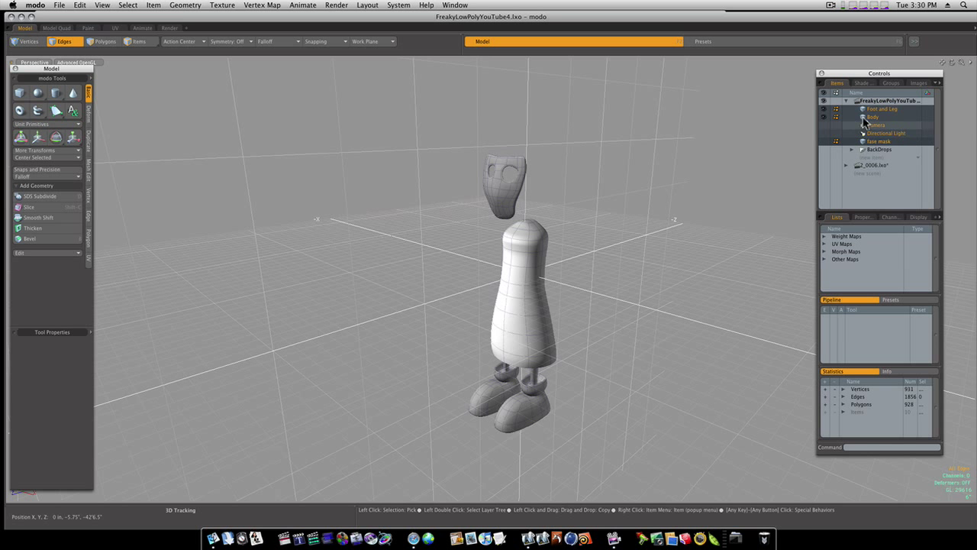
{"action": "left_click", "coordinate": [873, 116]}
{"action": "left_click", "coordinate": [871, 109], "text": "shift"}
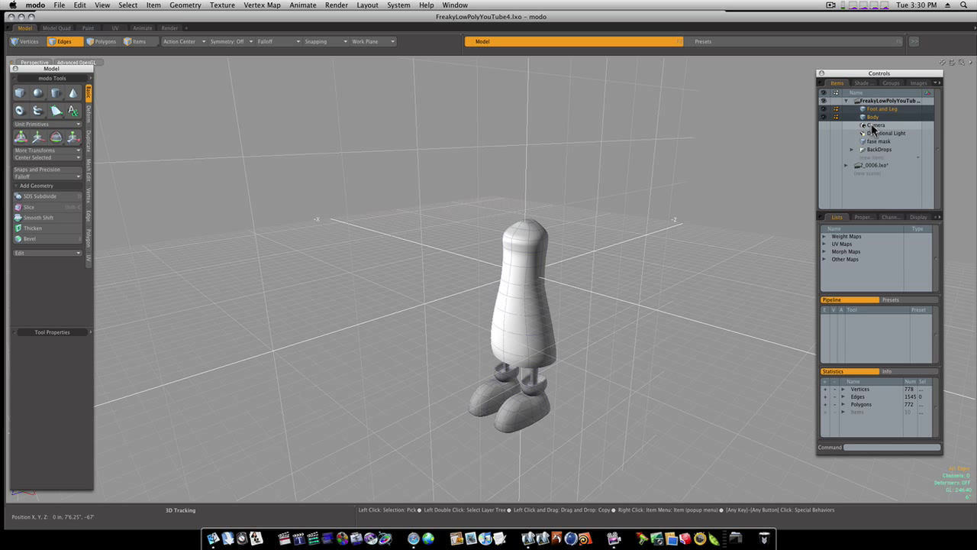
Move the fase mask item into the BackDrops group and collapse the group in the item list.
{"action": "mouse_move", "coordinate": [873, 141]}
{"action": "left_mouse_down"}
{"action": "mouse_move", "coordinate": [845, 162]}
{"action": "mouse_move", "coordinate": [871, 150]}
{"action": "mouse_move", "coordinate": [858, 145]}
{"action": "left_mouse_up"}
{"action": "left_click", "coordinate": [860, 139]}
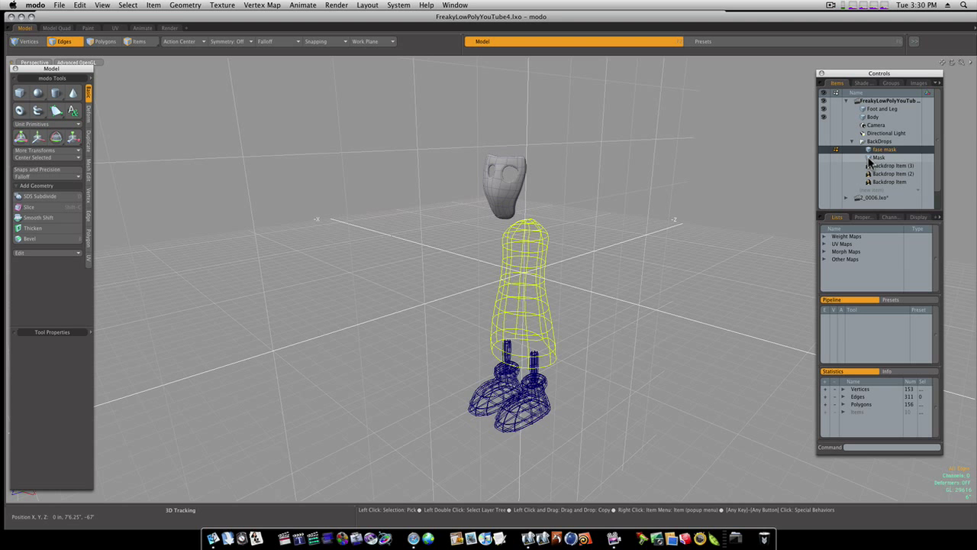
{"action": "left_click", "coordinate": [852, 141]}
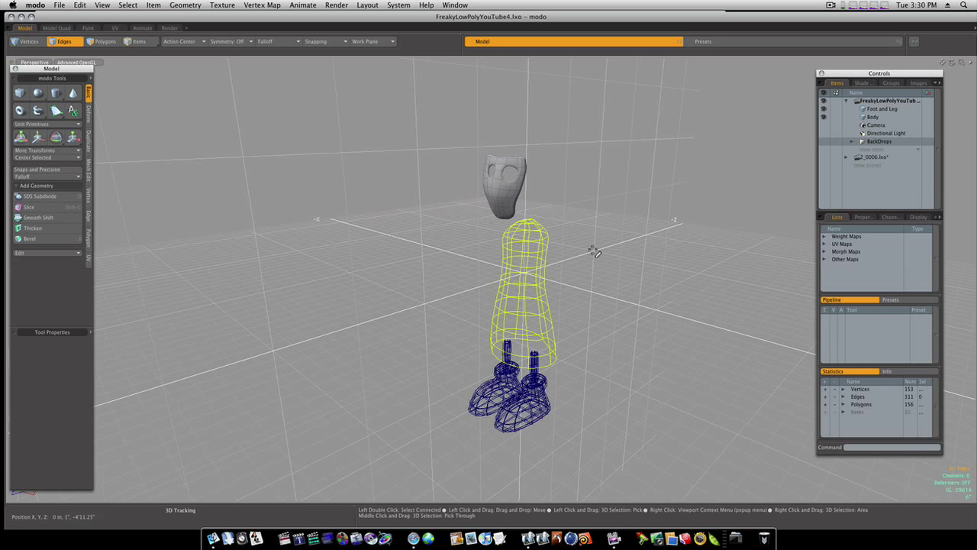
{"action": "left_click_drag", "start_coordinate": [588, 247], "coordinate": [639, 224], "text": "alt"}
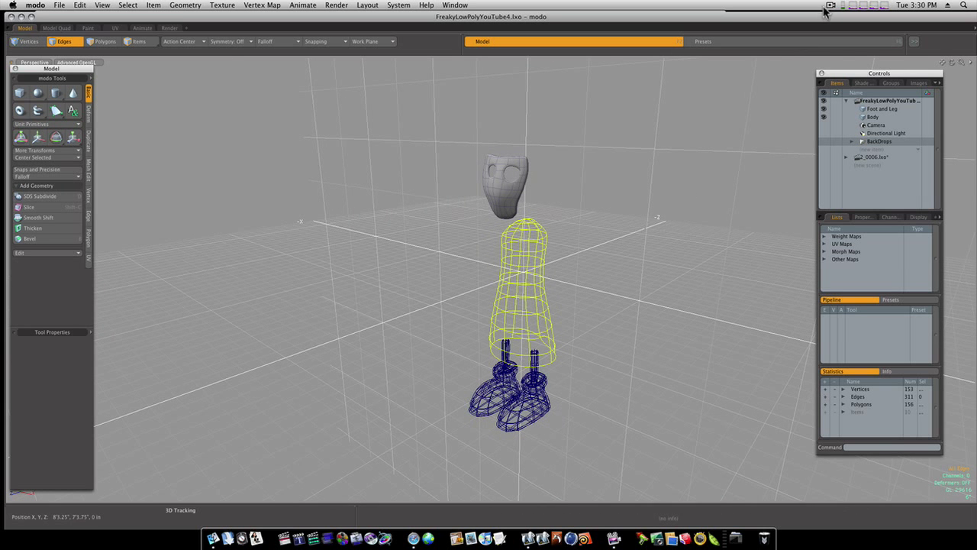